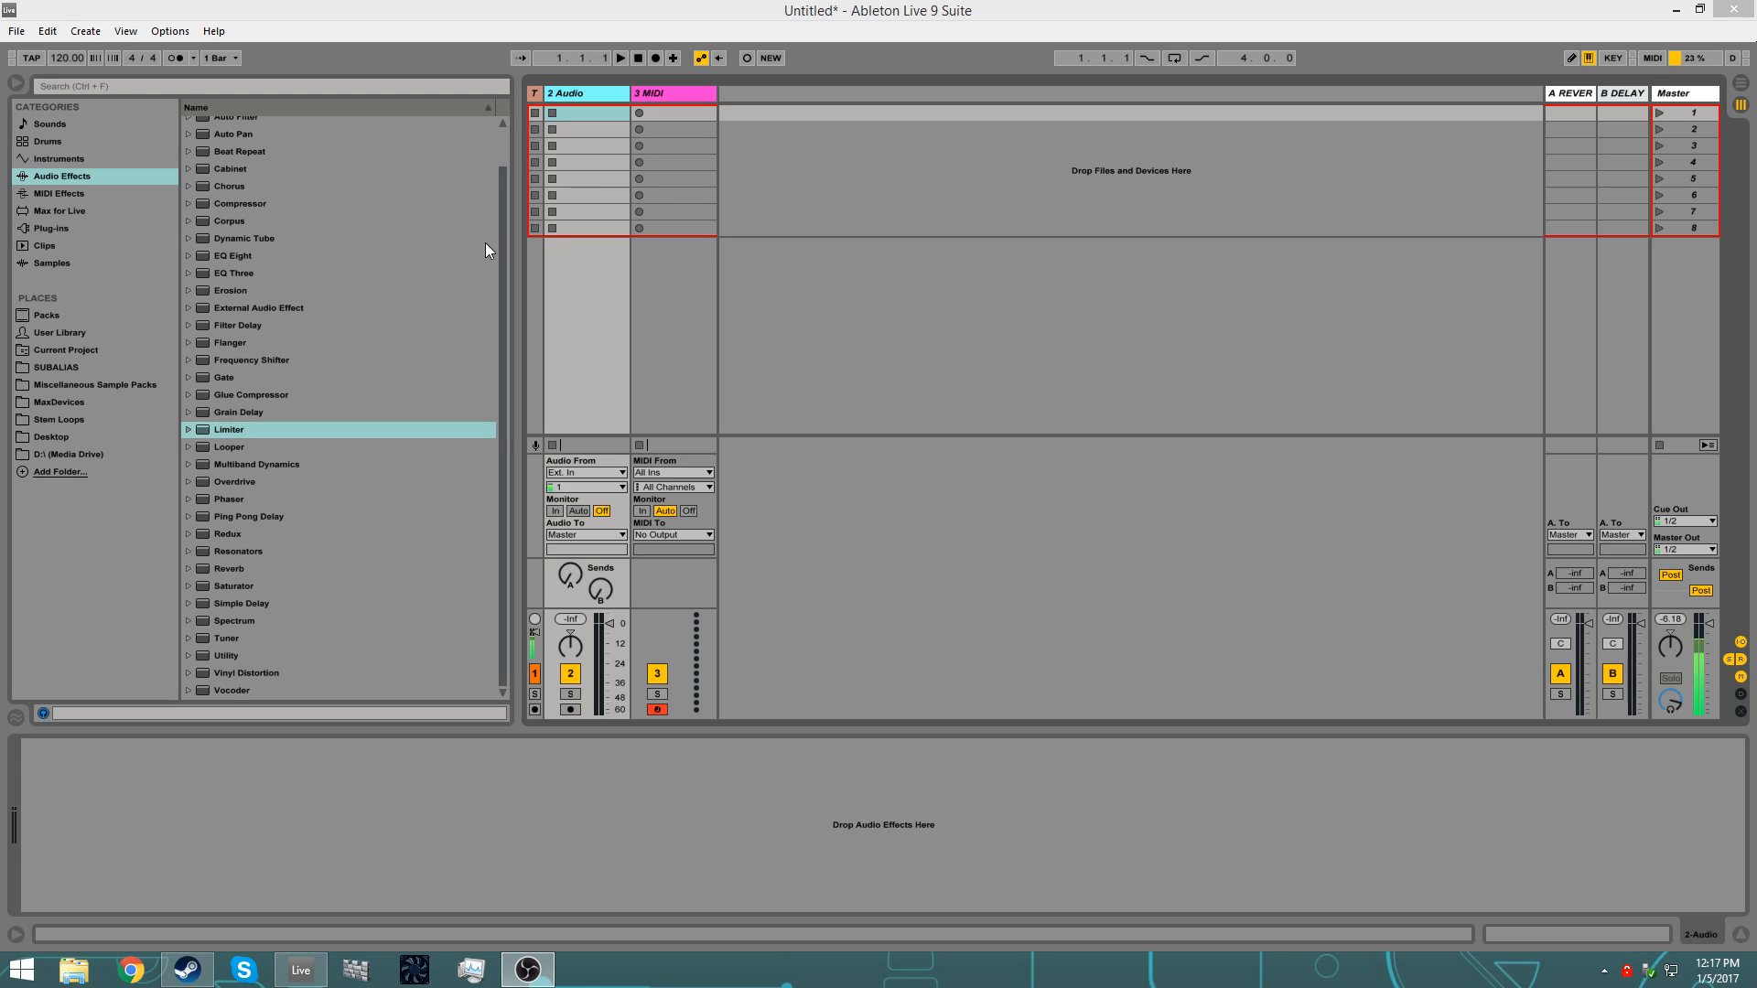
Step: Add an EQ Eight followed by a Compressor to the 2 Audio track
left_click(590, 92)
left_click(677, 96)
left_click(579, 99)
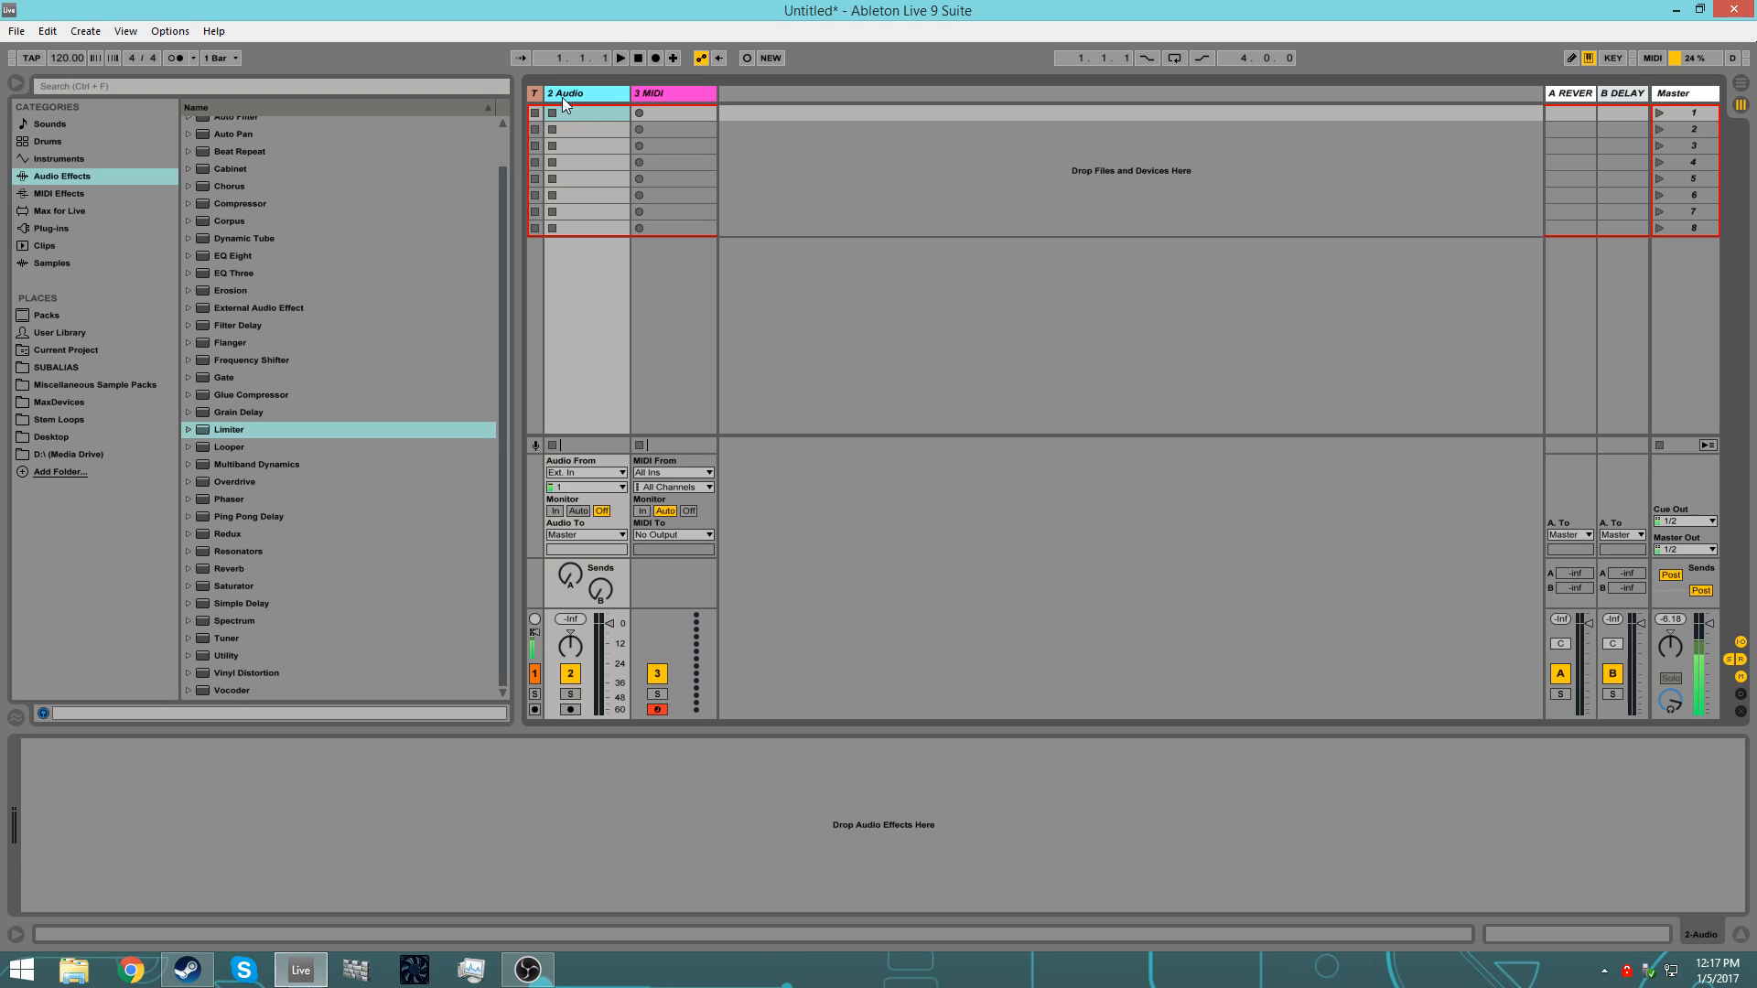
left_click_drag(227, 256, 573, 88)
left_click_drag(234, 202, 606, 852)
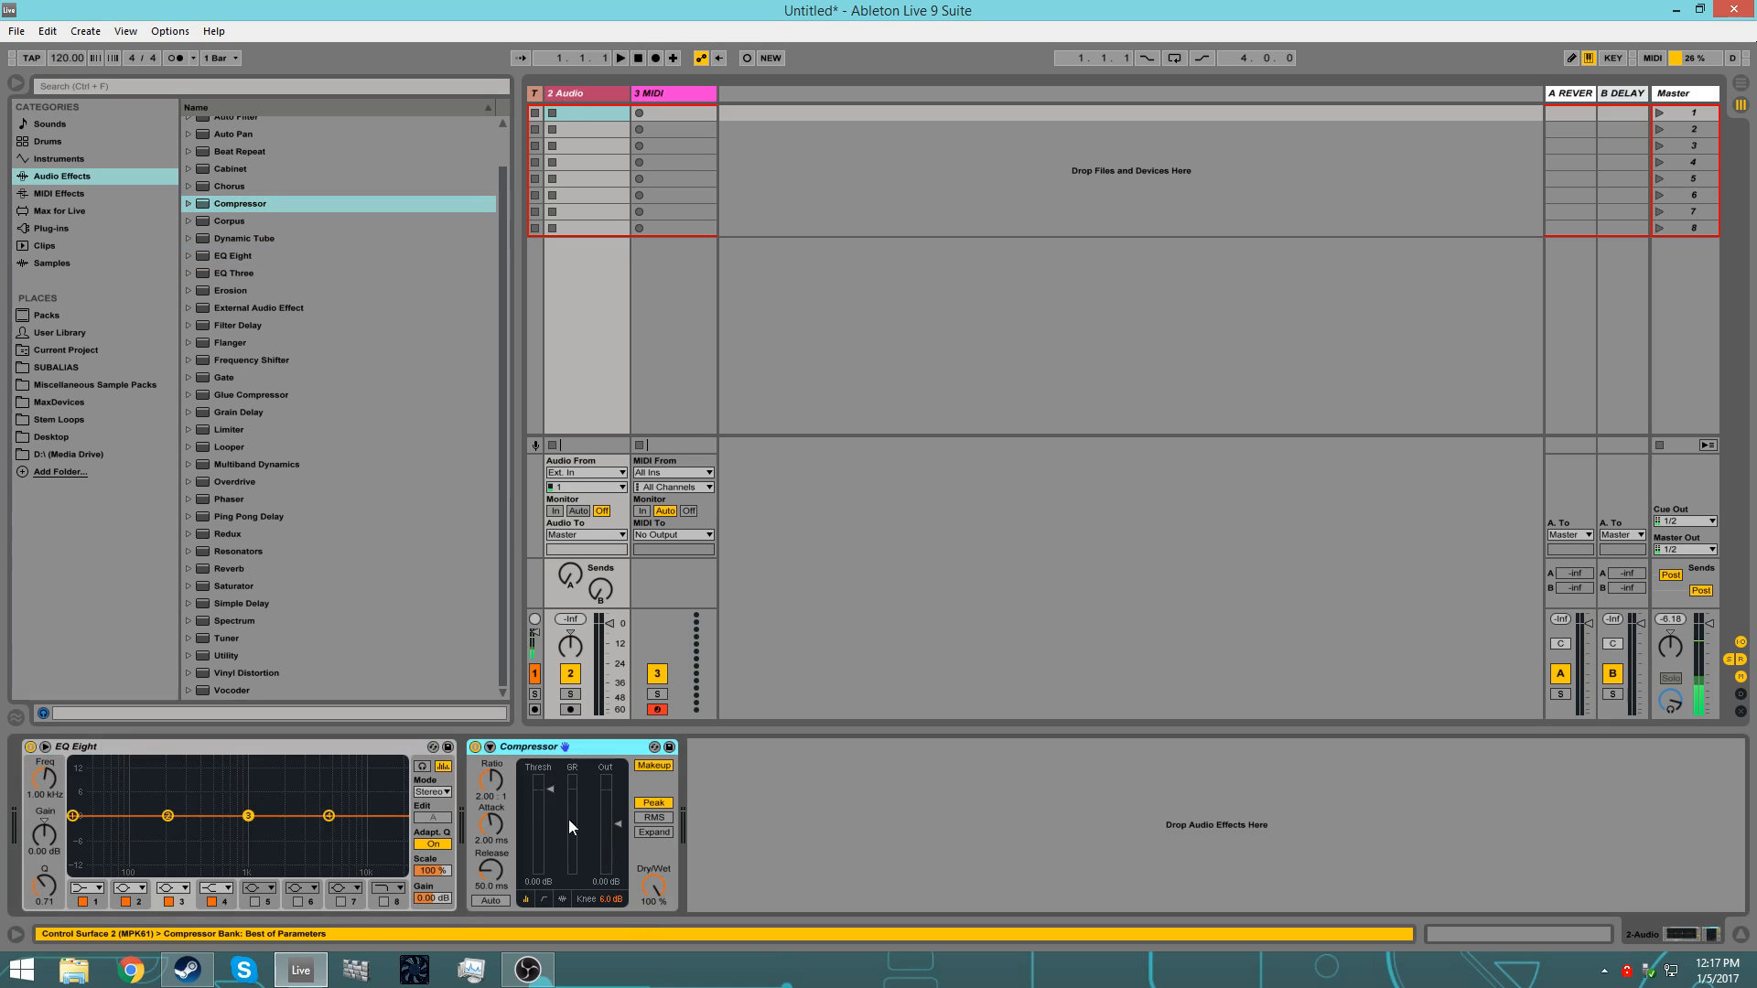
left_click(375, 746)
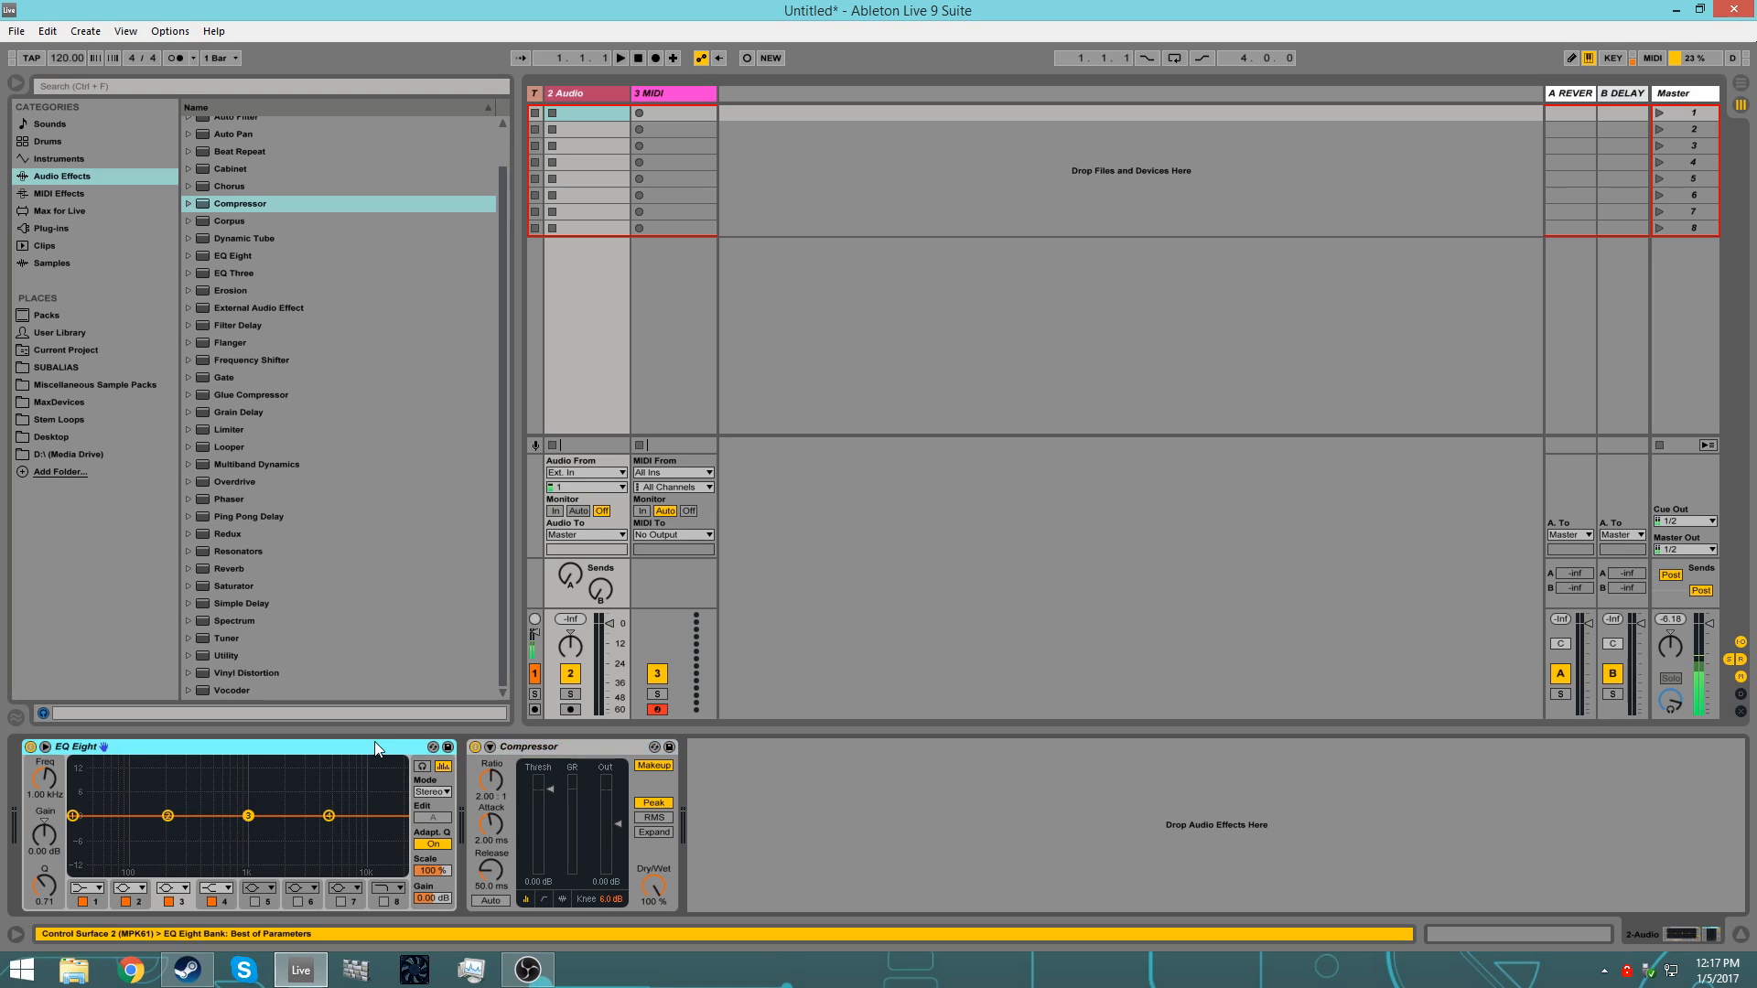
left_click(543, 754)
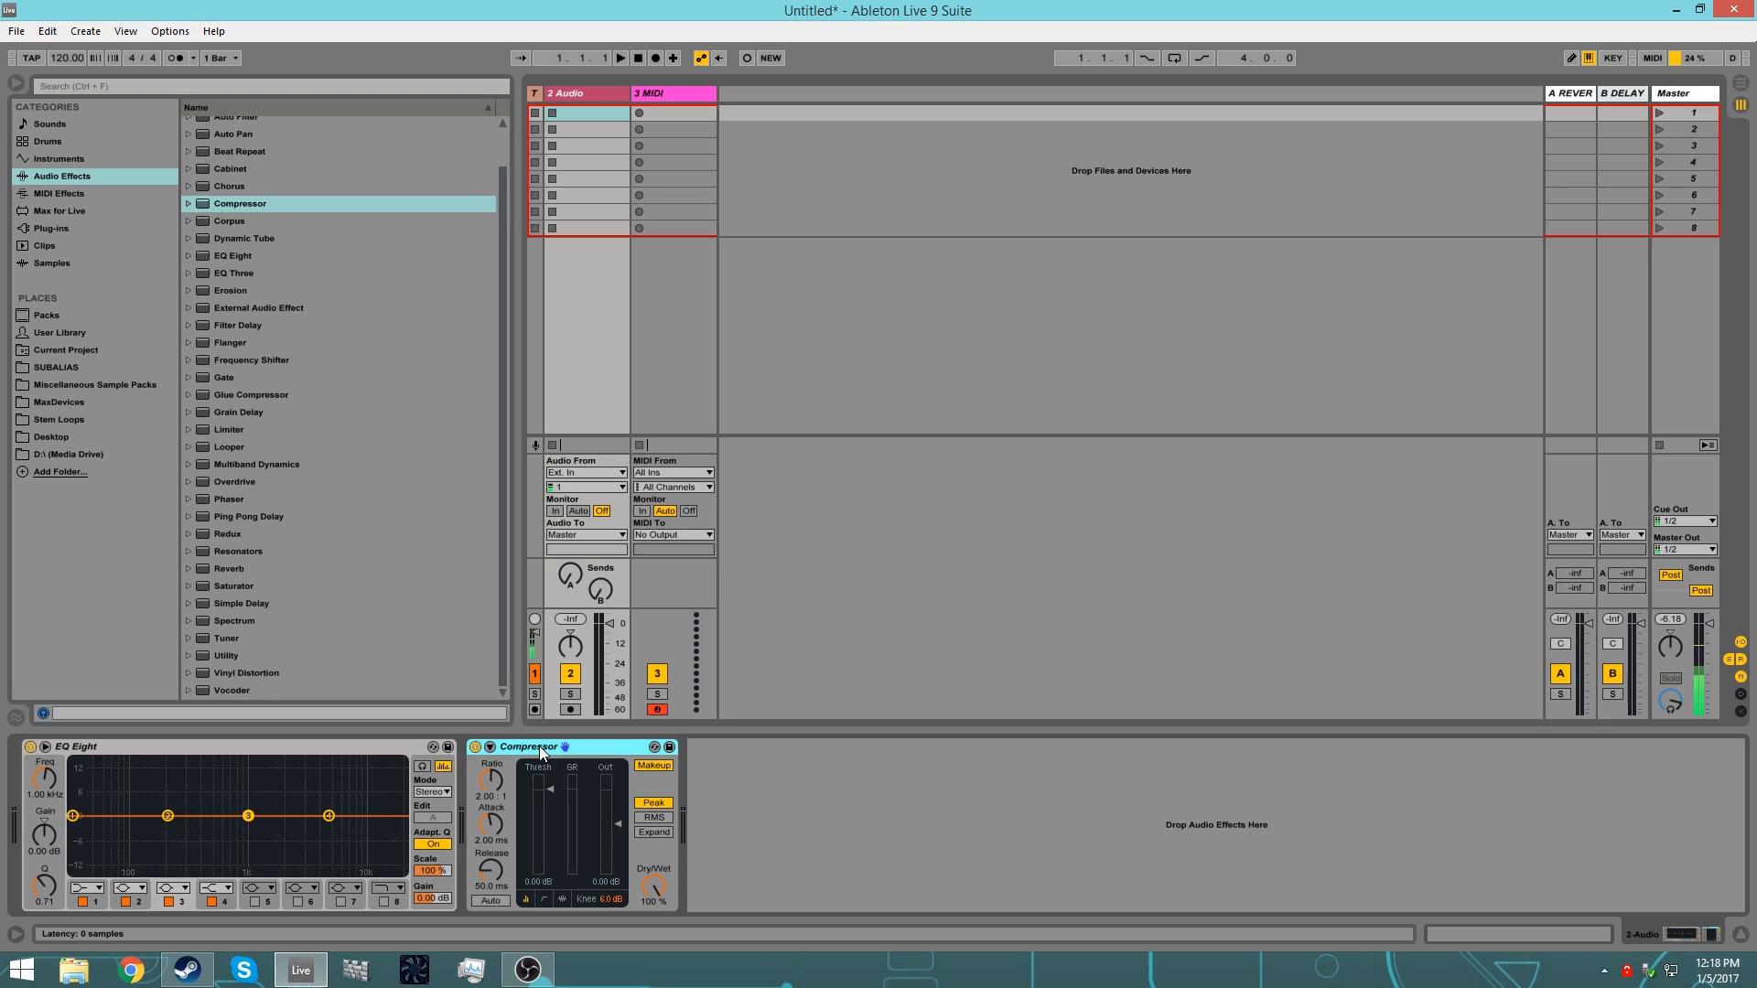
Step: Save the 2 Audio track with its effects as the default audio track, overwriting the existing default
right_click(567, 95)
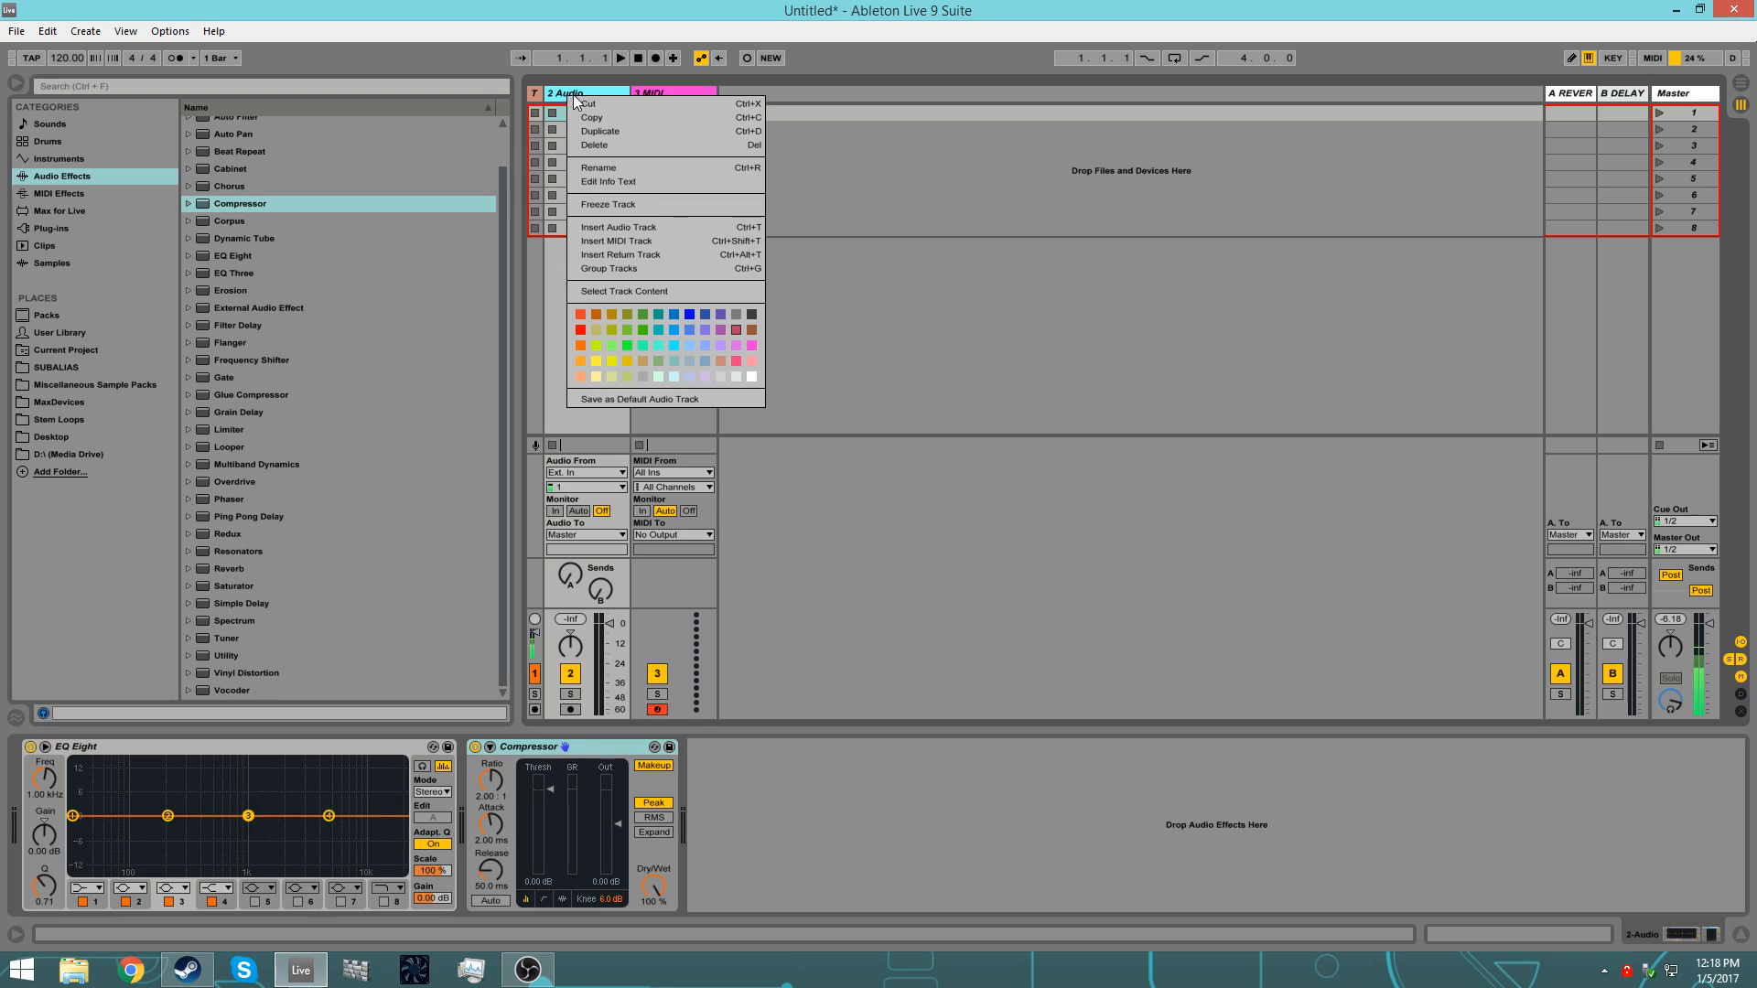
left_click(626, 400)
left_click(835, 534)
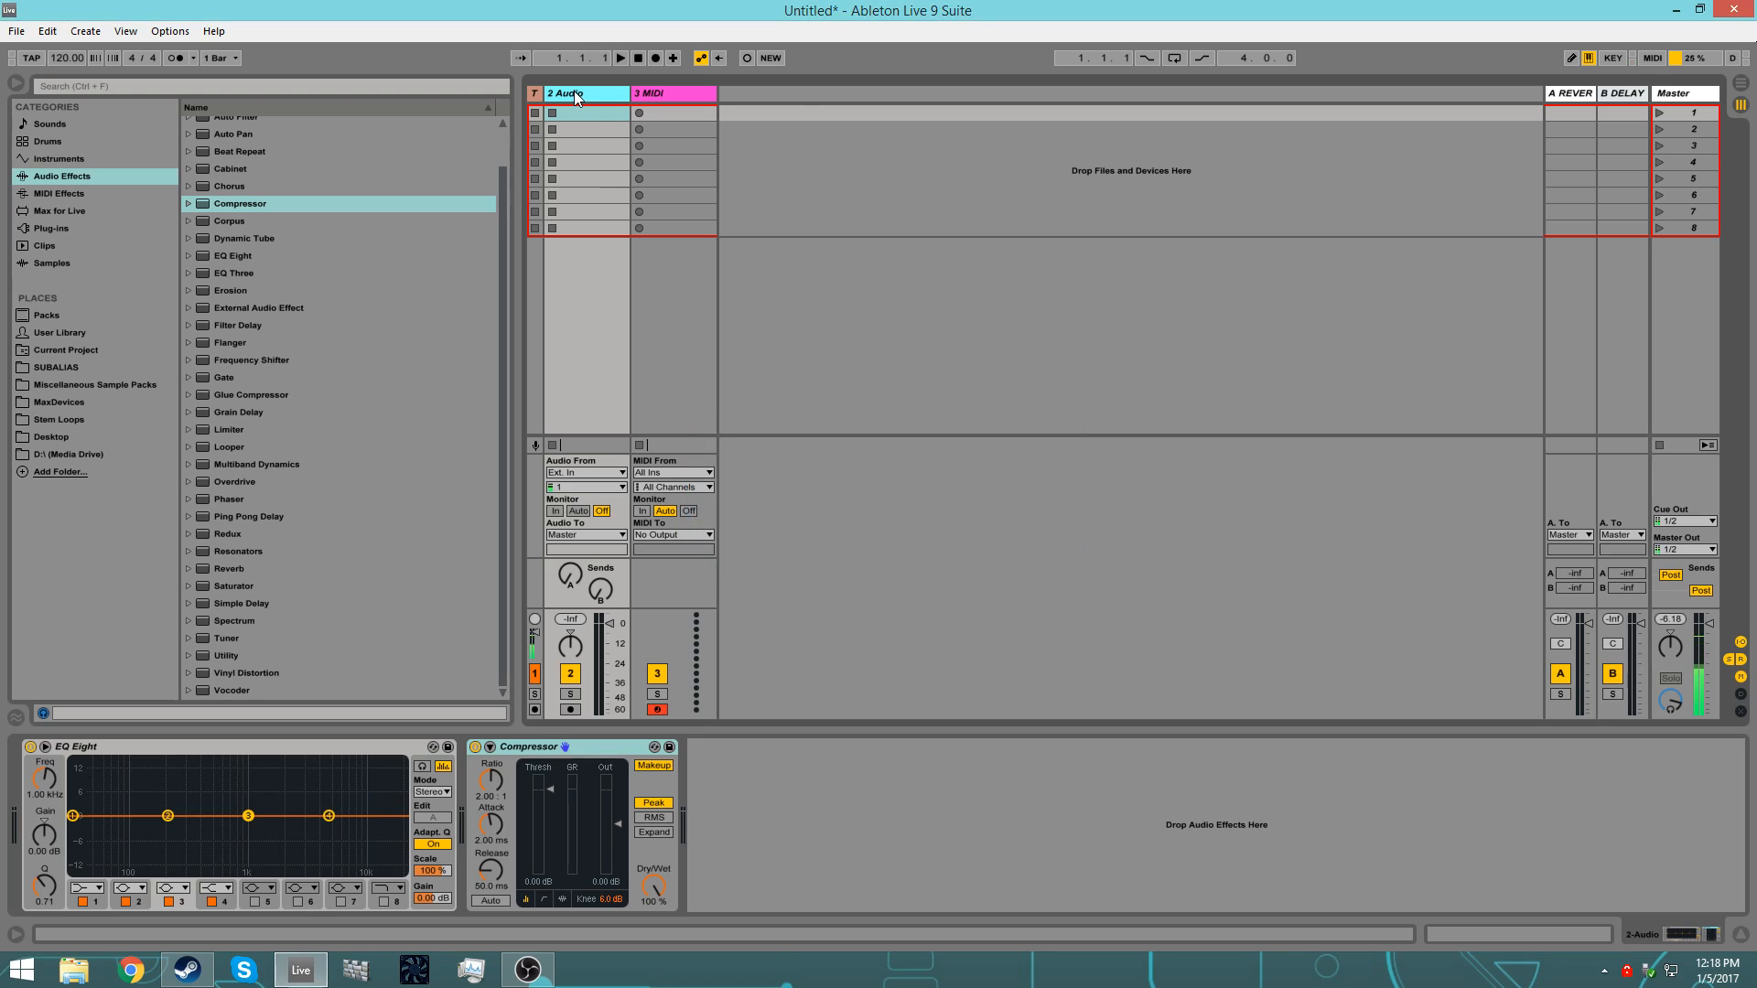
Step: Insert new audio tracks after 2 Audio and check that each one loads the default EQ Eight and Compressor
key("ctrl+t")
key("ctrl+t")
key("ctrl+t")
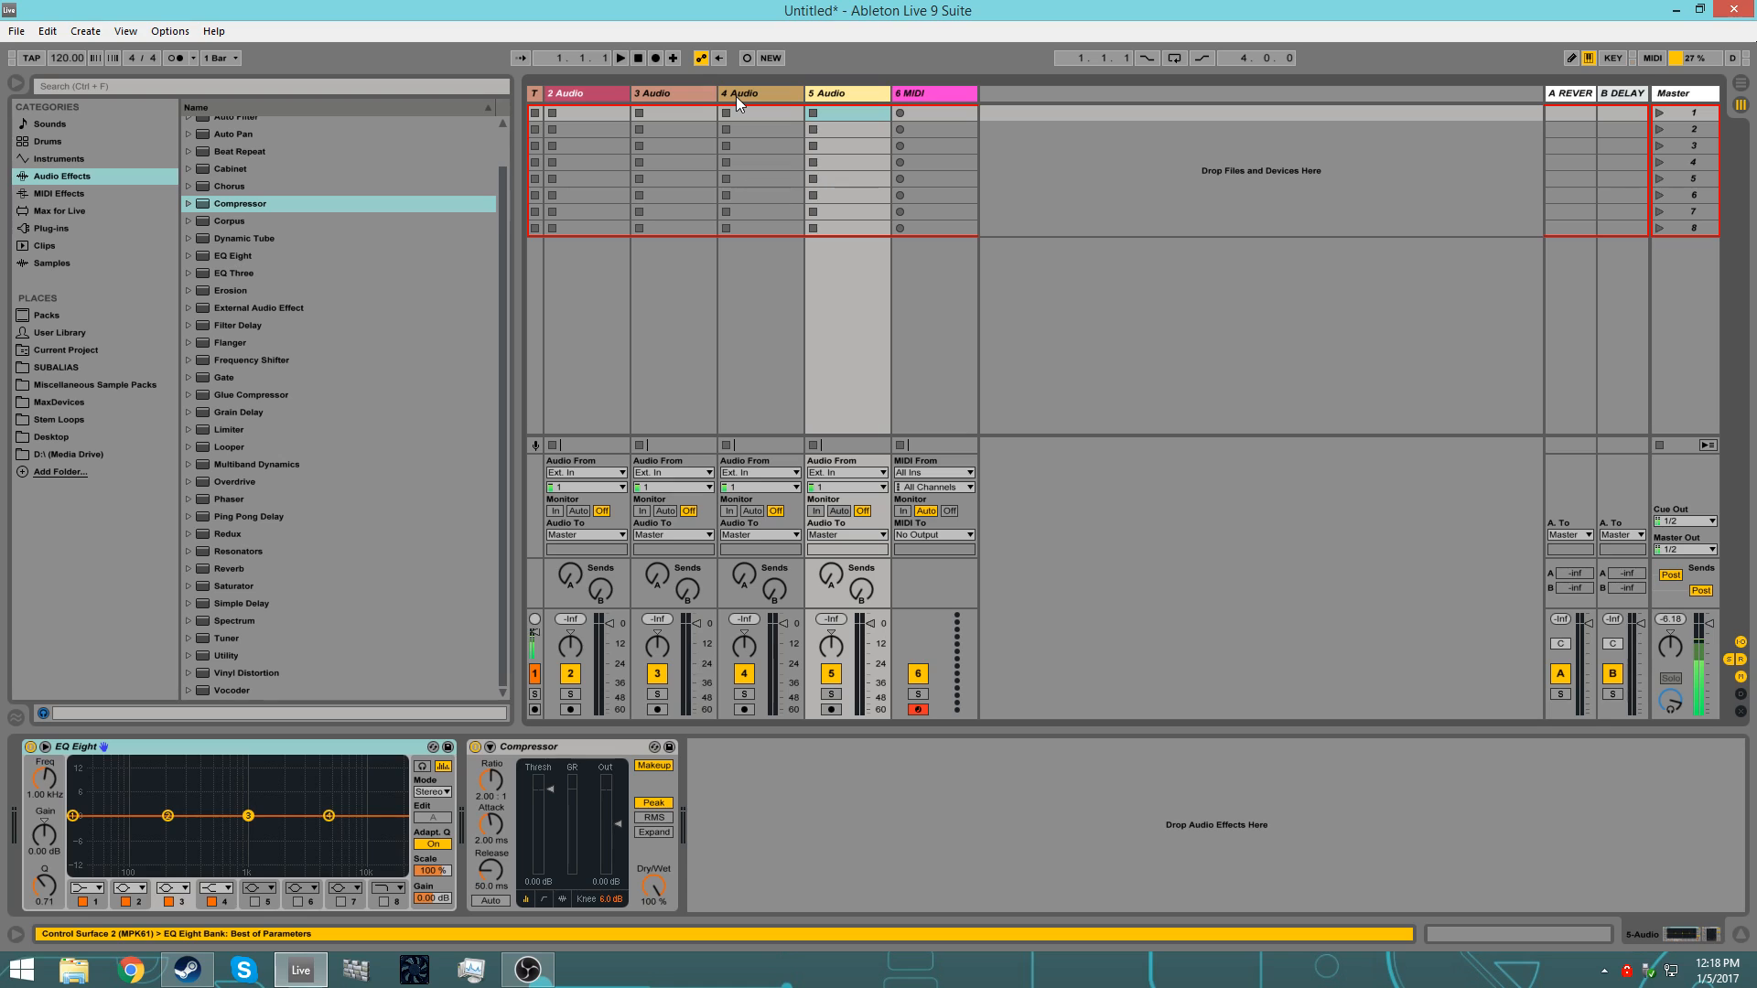
key("ctrl+t")
left_click(670, 93)
left_click(743, 93)
left_click(832, 93)
left_click(903, 91)
left_click(842, 97)
left_click(754, 92)
left_click(677, 91)
left_click(607, 92)
Step: Delete the extra audio tracks, keeping only one audio track and the MIDI track
left_click(657, 97)
key("Delete")
key("Delete")
key("Delete")
key("Delete")
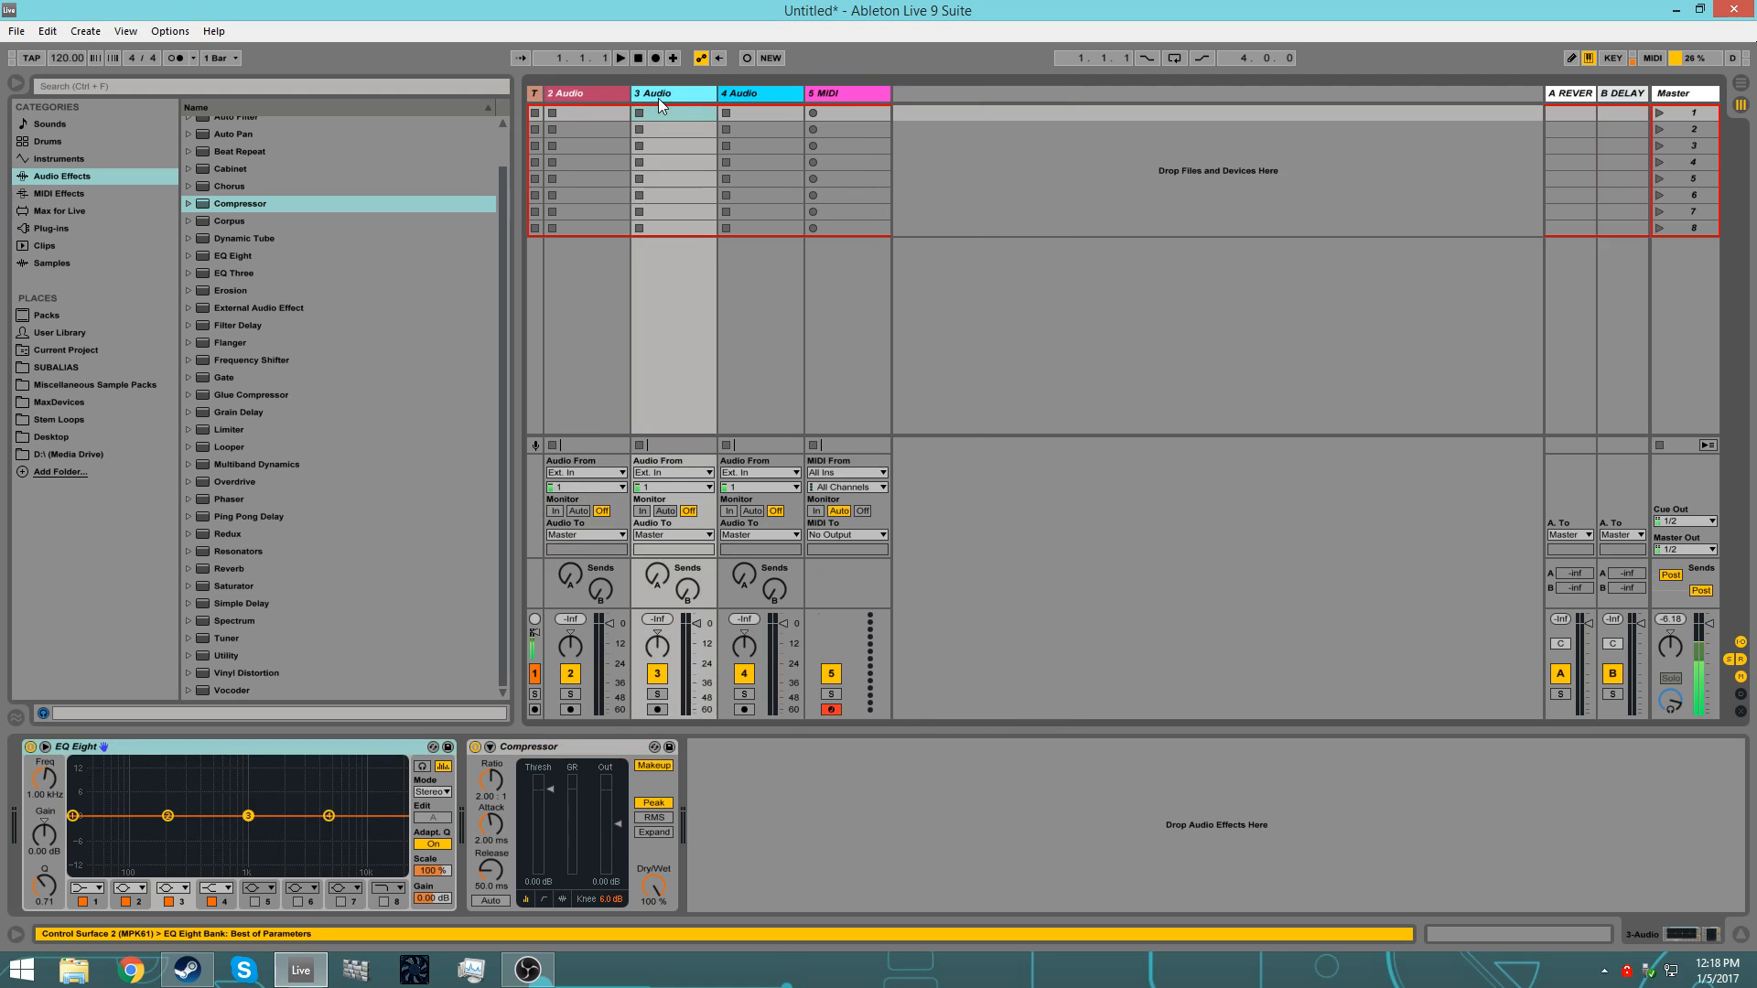
left_click(581, 93)
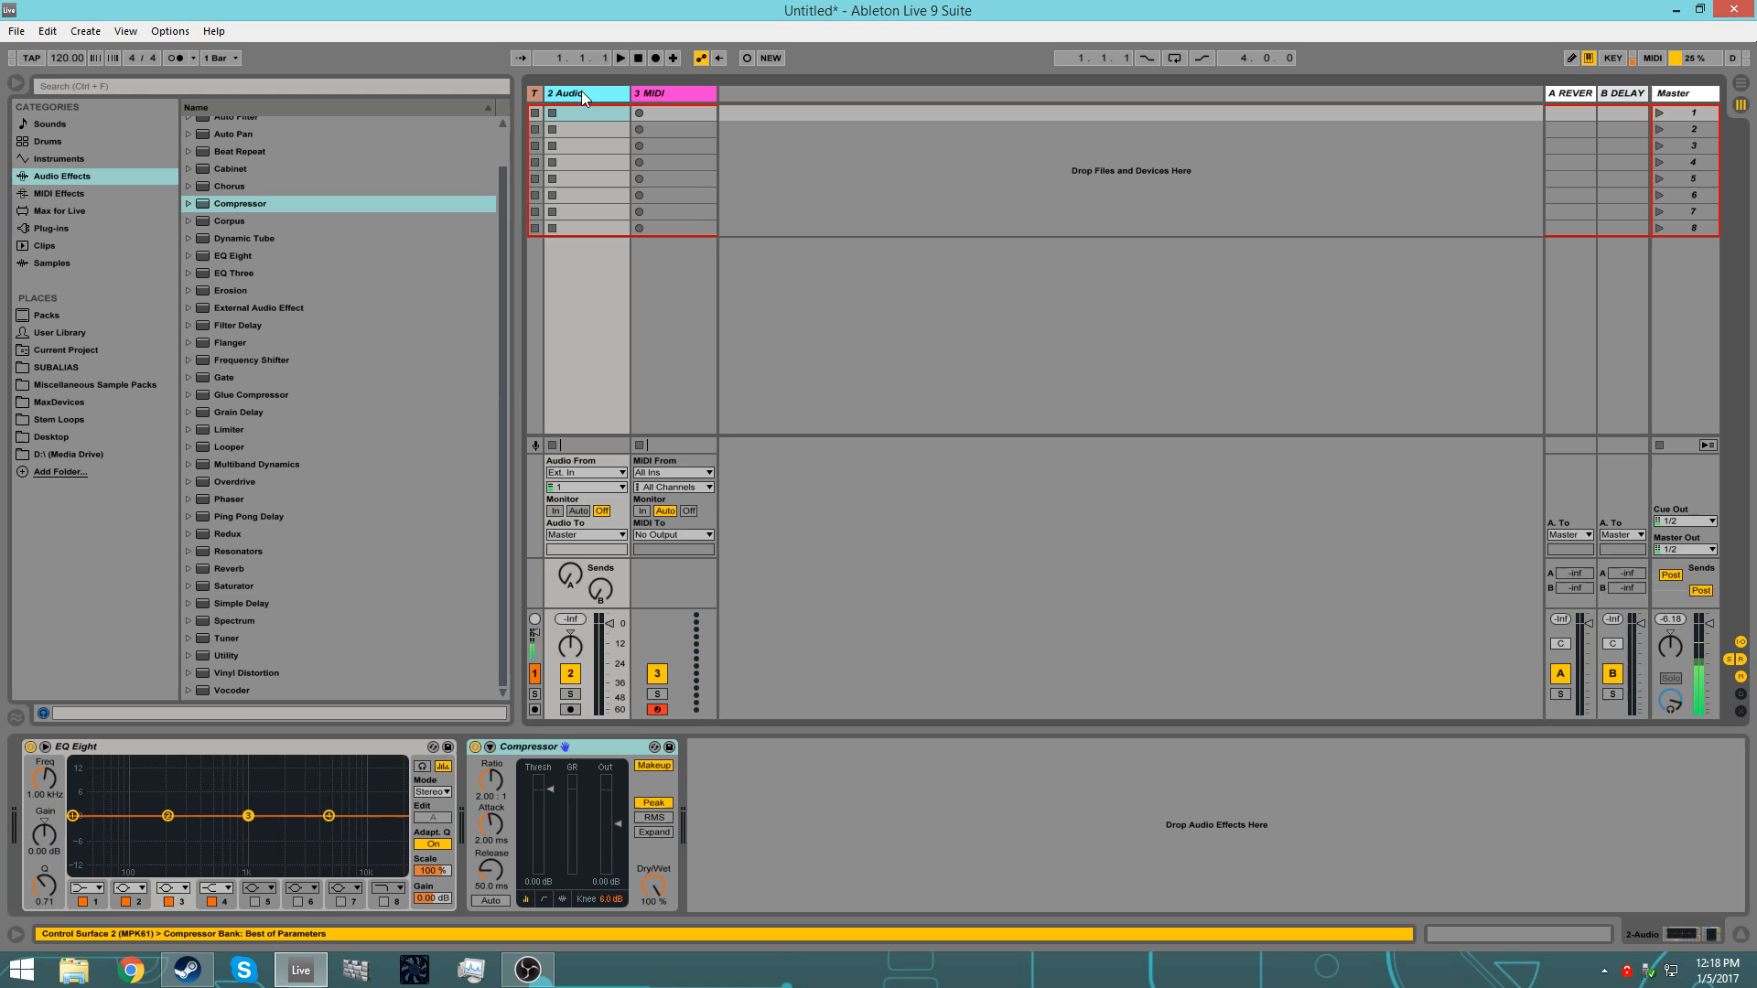
Step: Expand EQ Eight into its enlarged display and save 2 Audio as the default audio track, overwriting the existing default
left_click(44, 747)
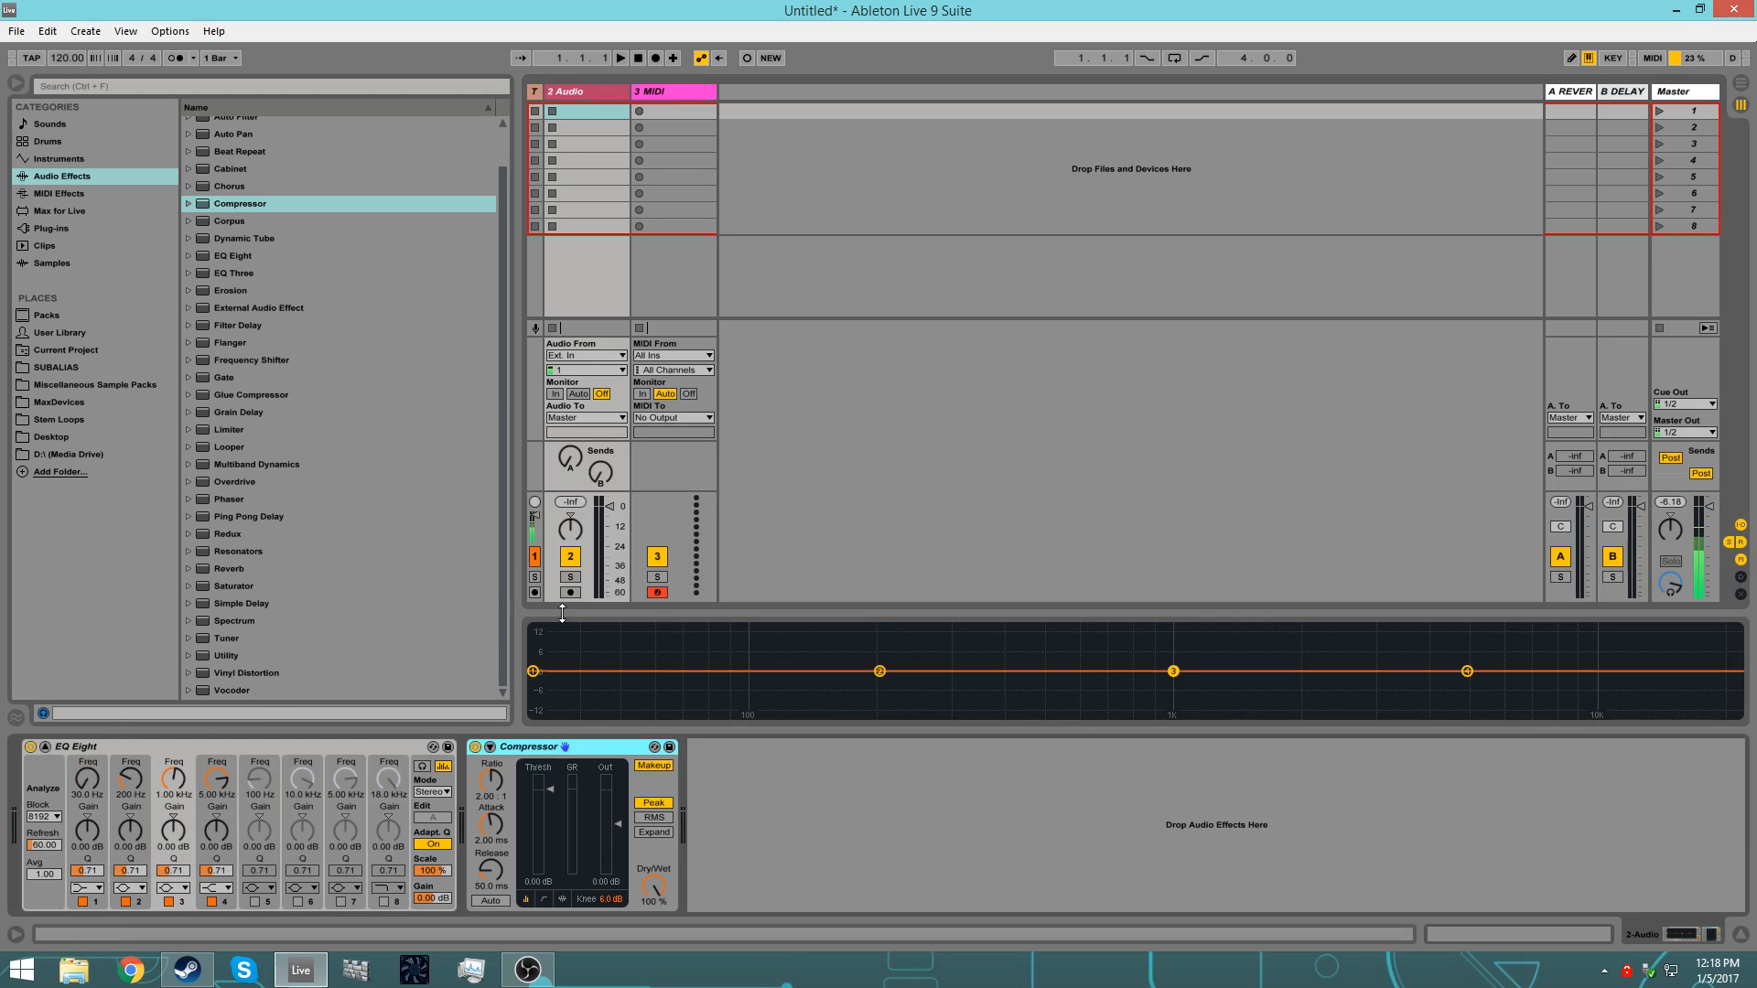
left_click_drag(562, 606, 592, 455)
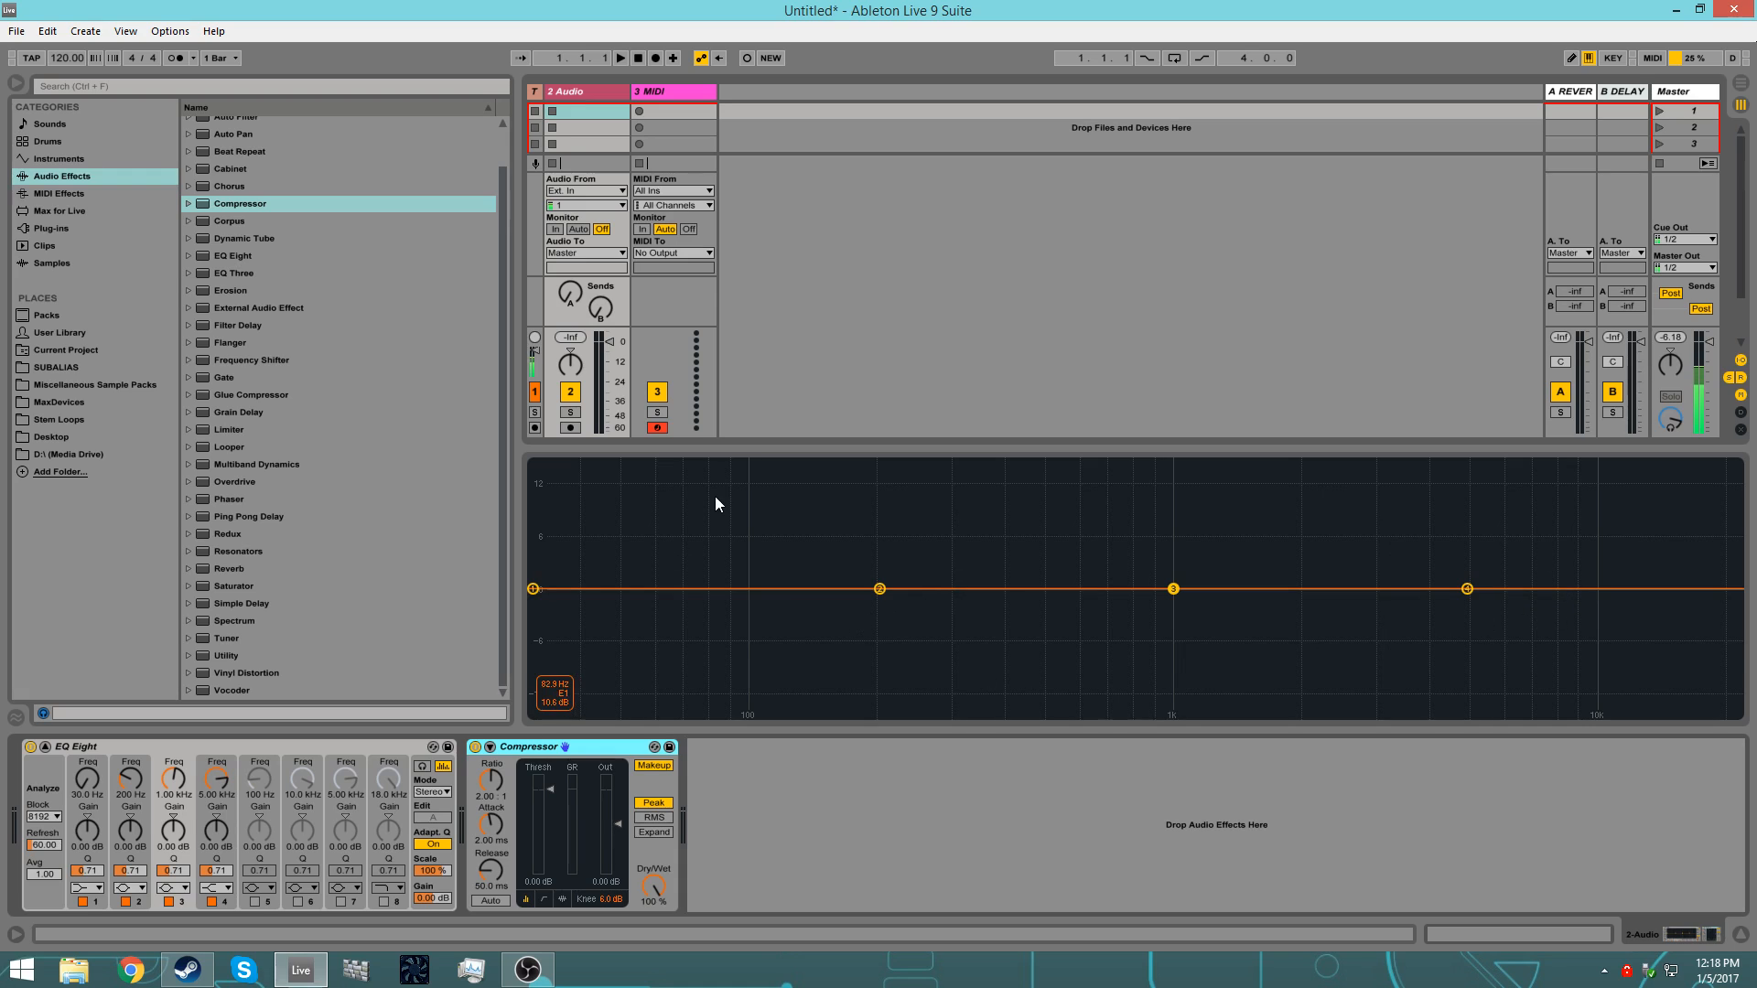
right_click(567, 91)
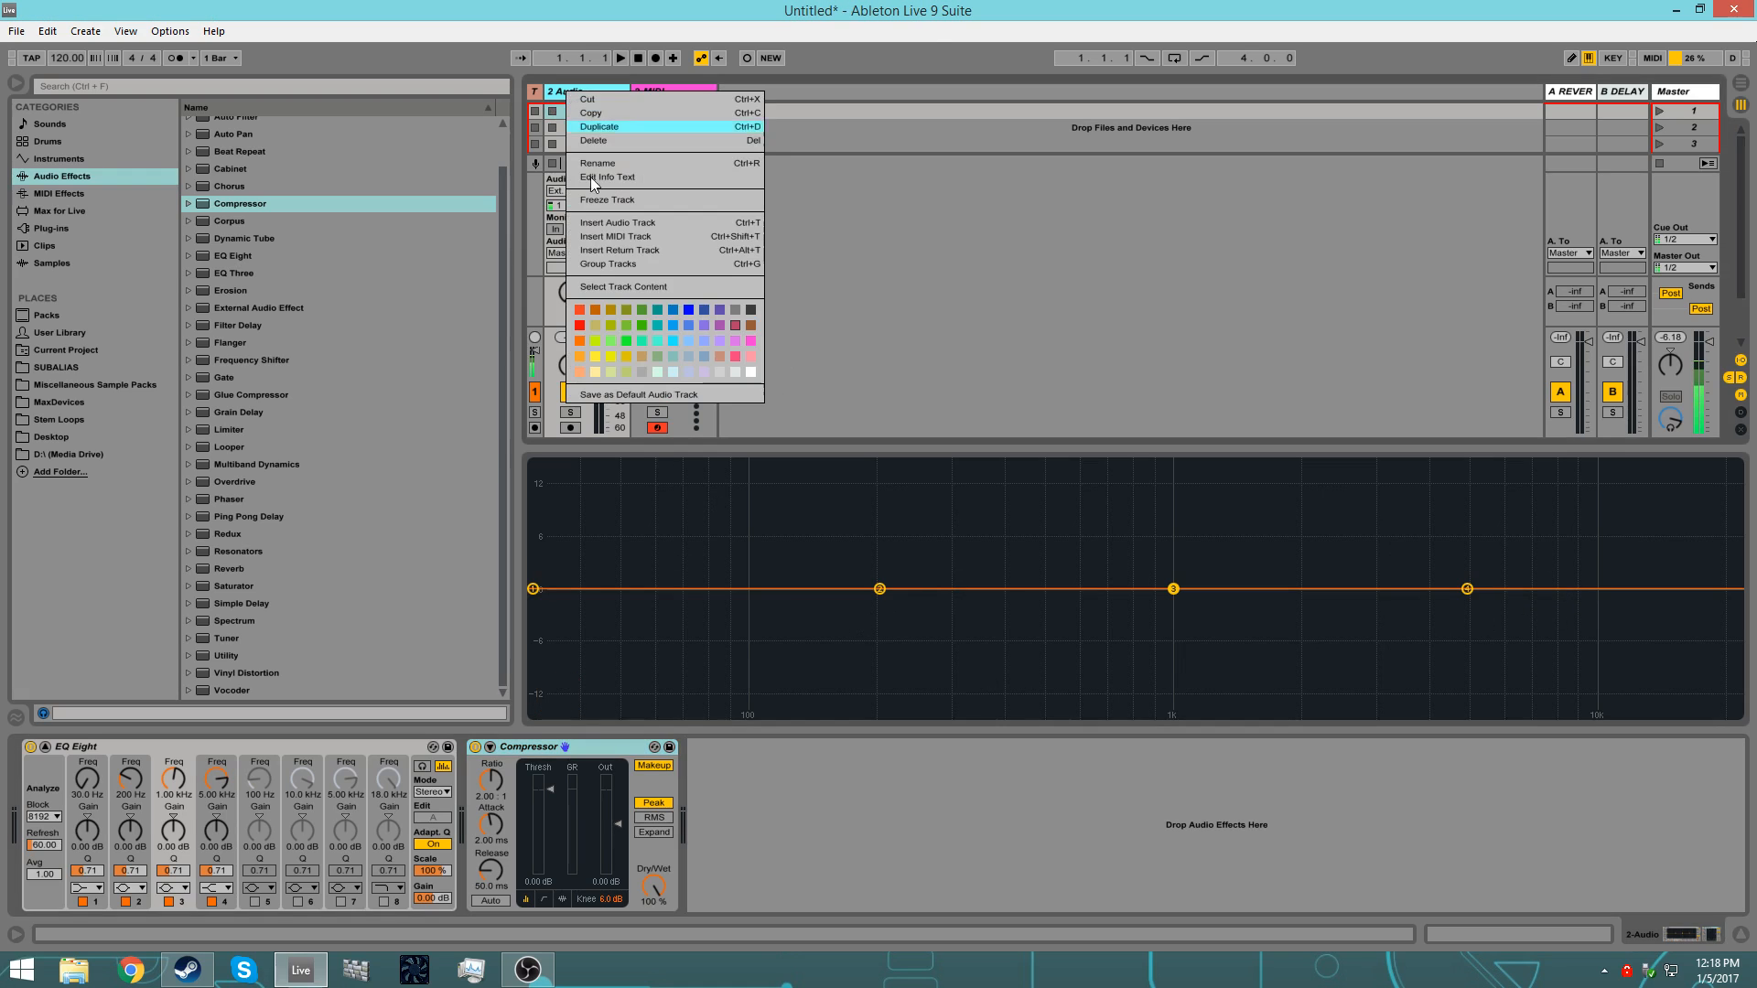
left_click(630, 393)
left_click(815, 530)
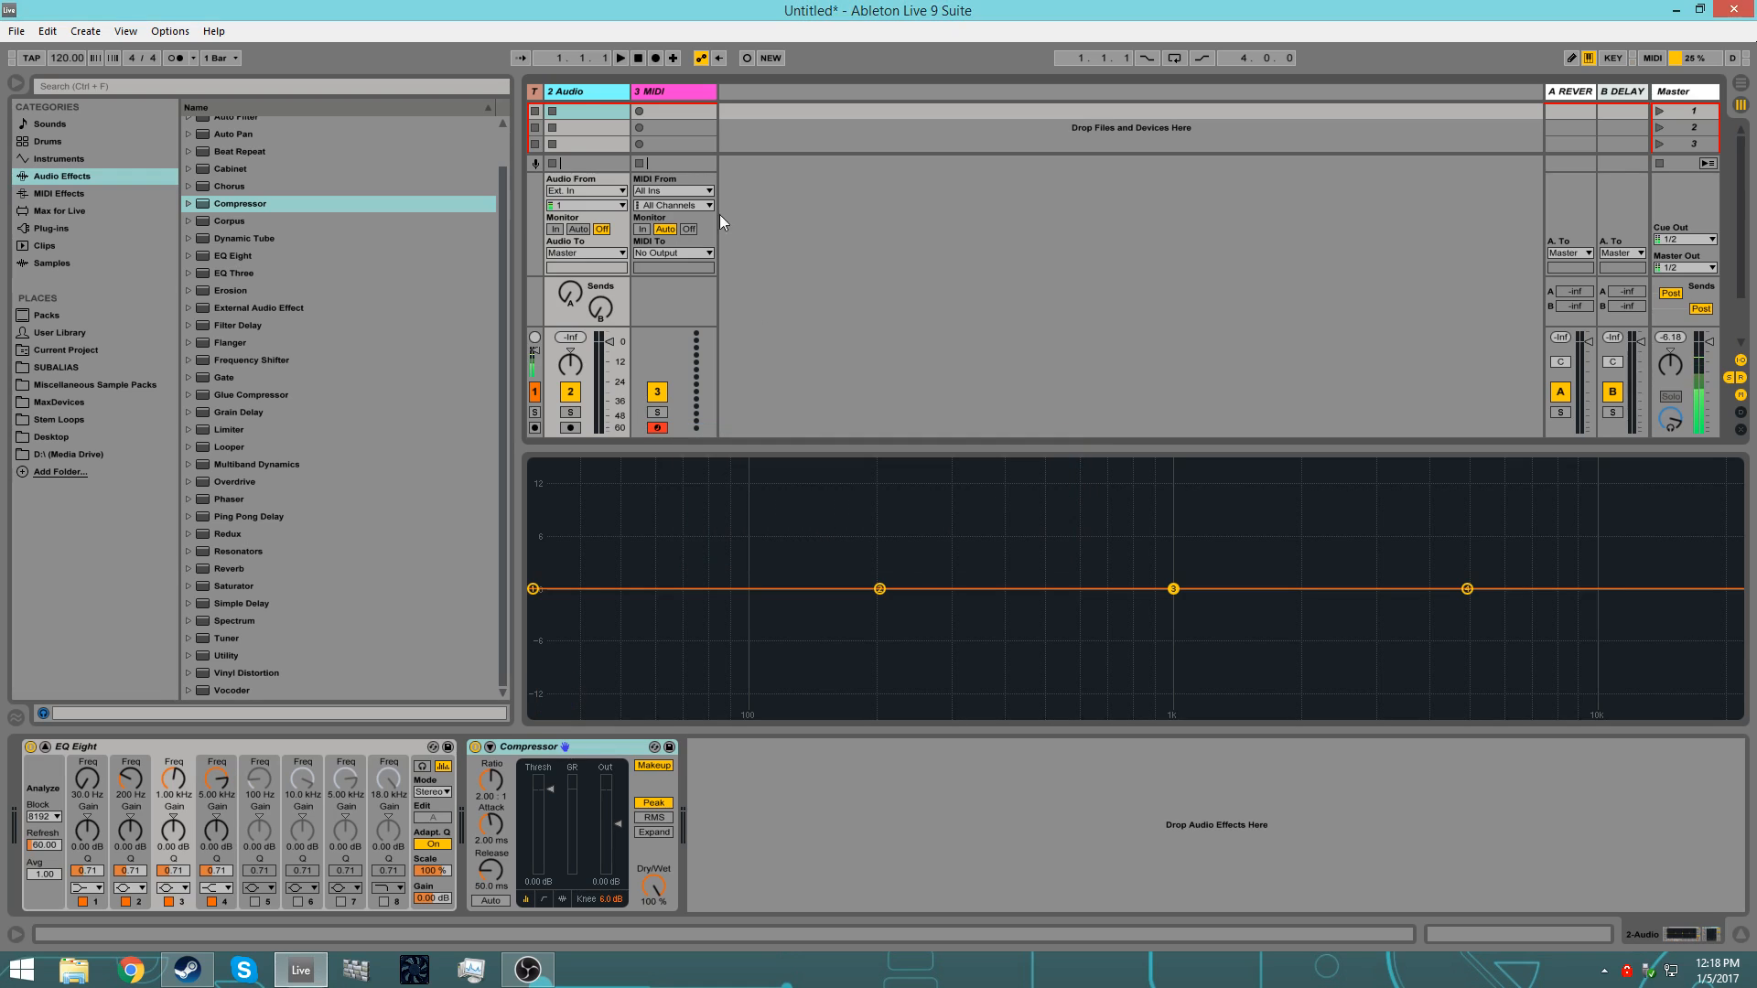
Step: Insert three audio tracks after 2 Audio and step through them to check for the expanded EQ Eight display
key("ctrl+t")
key("ctrl+t")
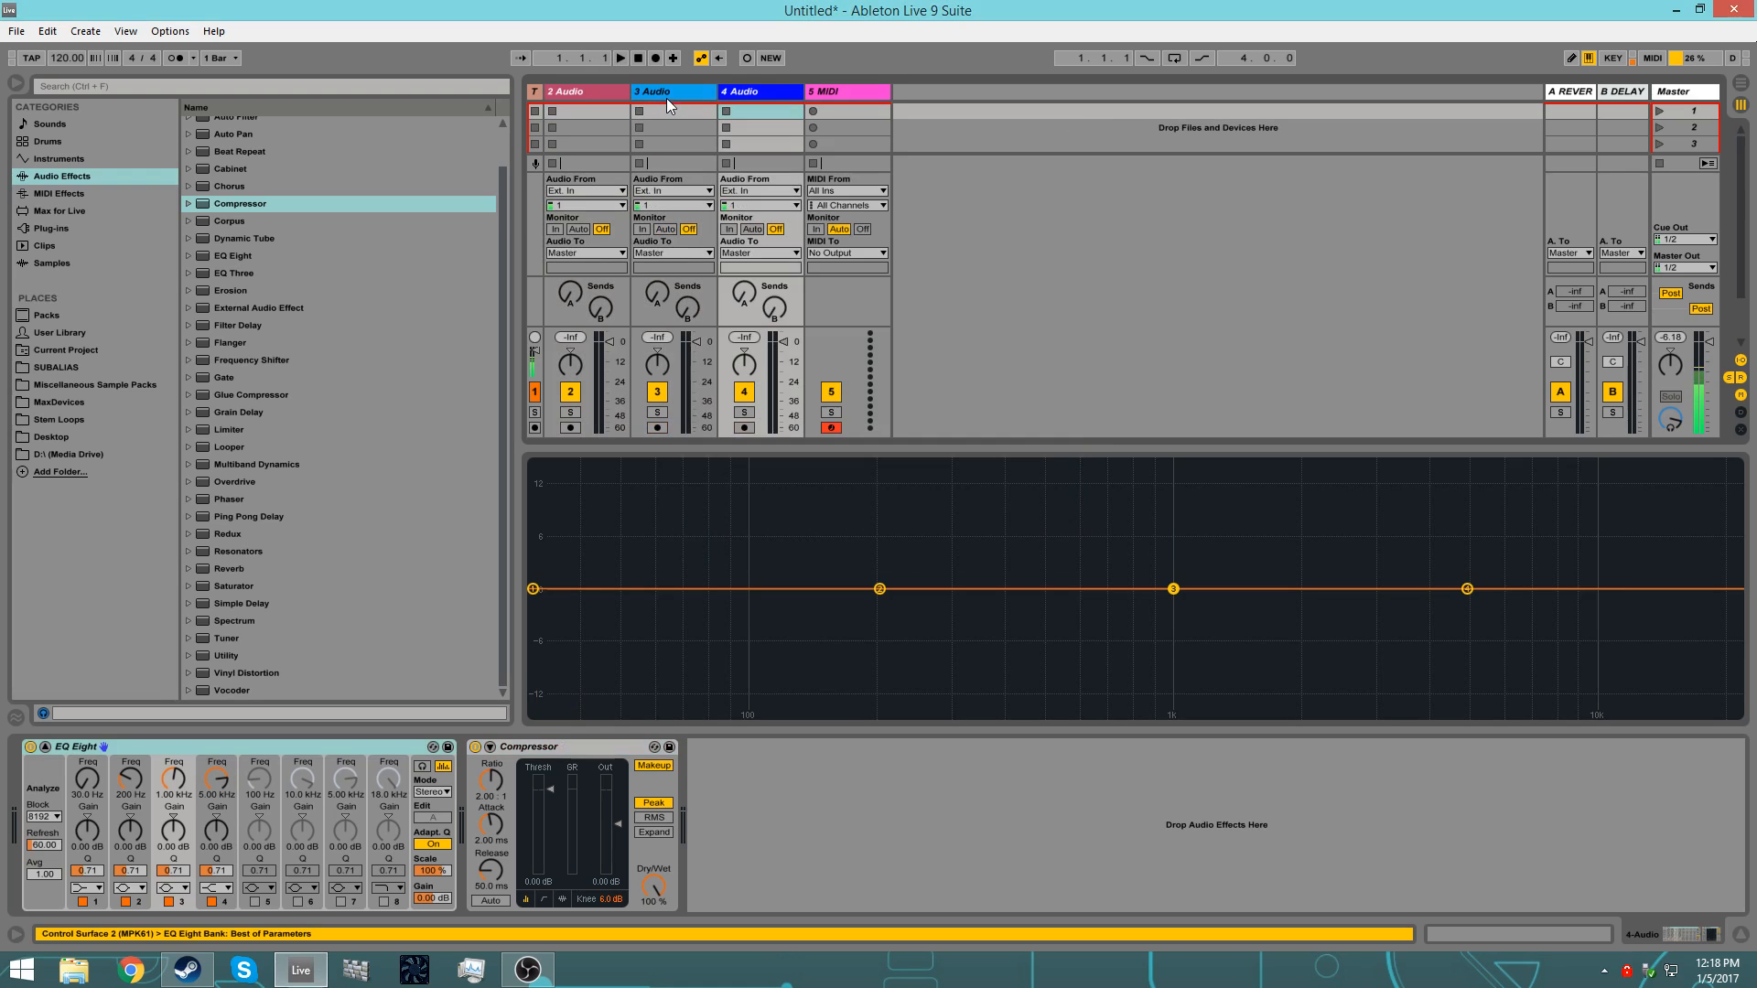
key("ctrl+t")
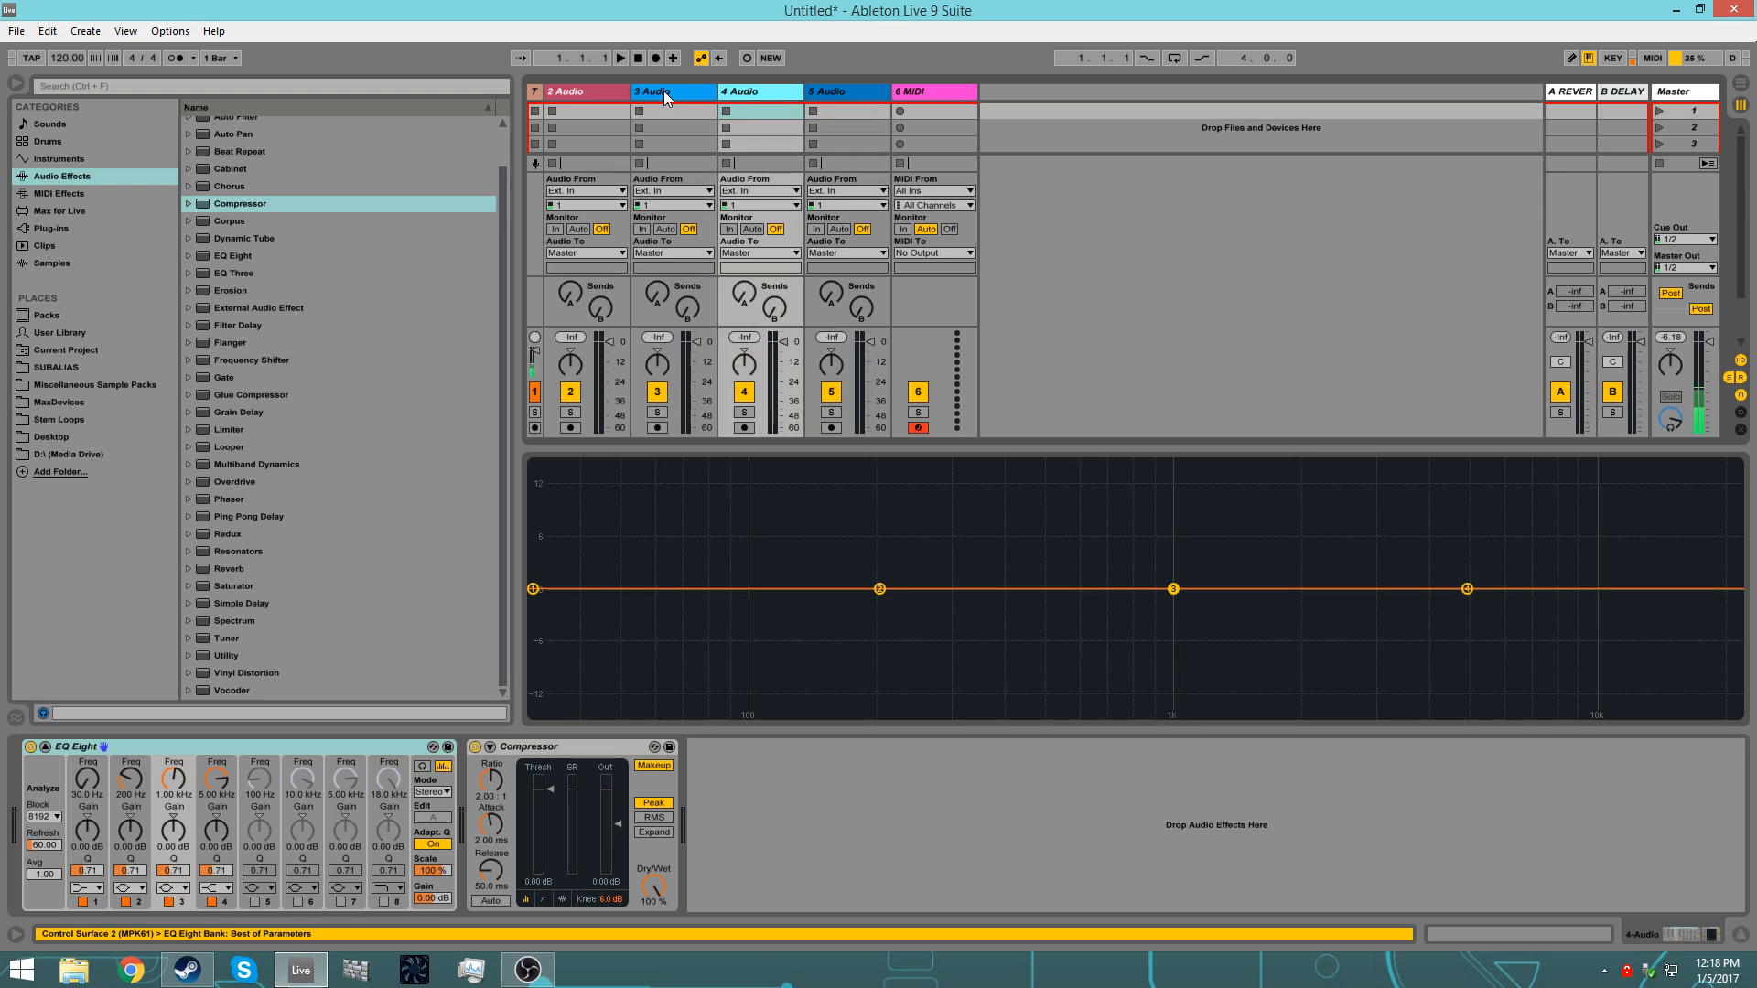
key("Left")
key("Left")
key("Left")
key("Right")
key("Right")
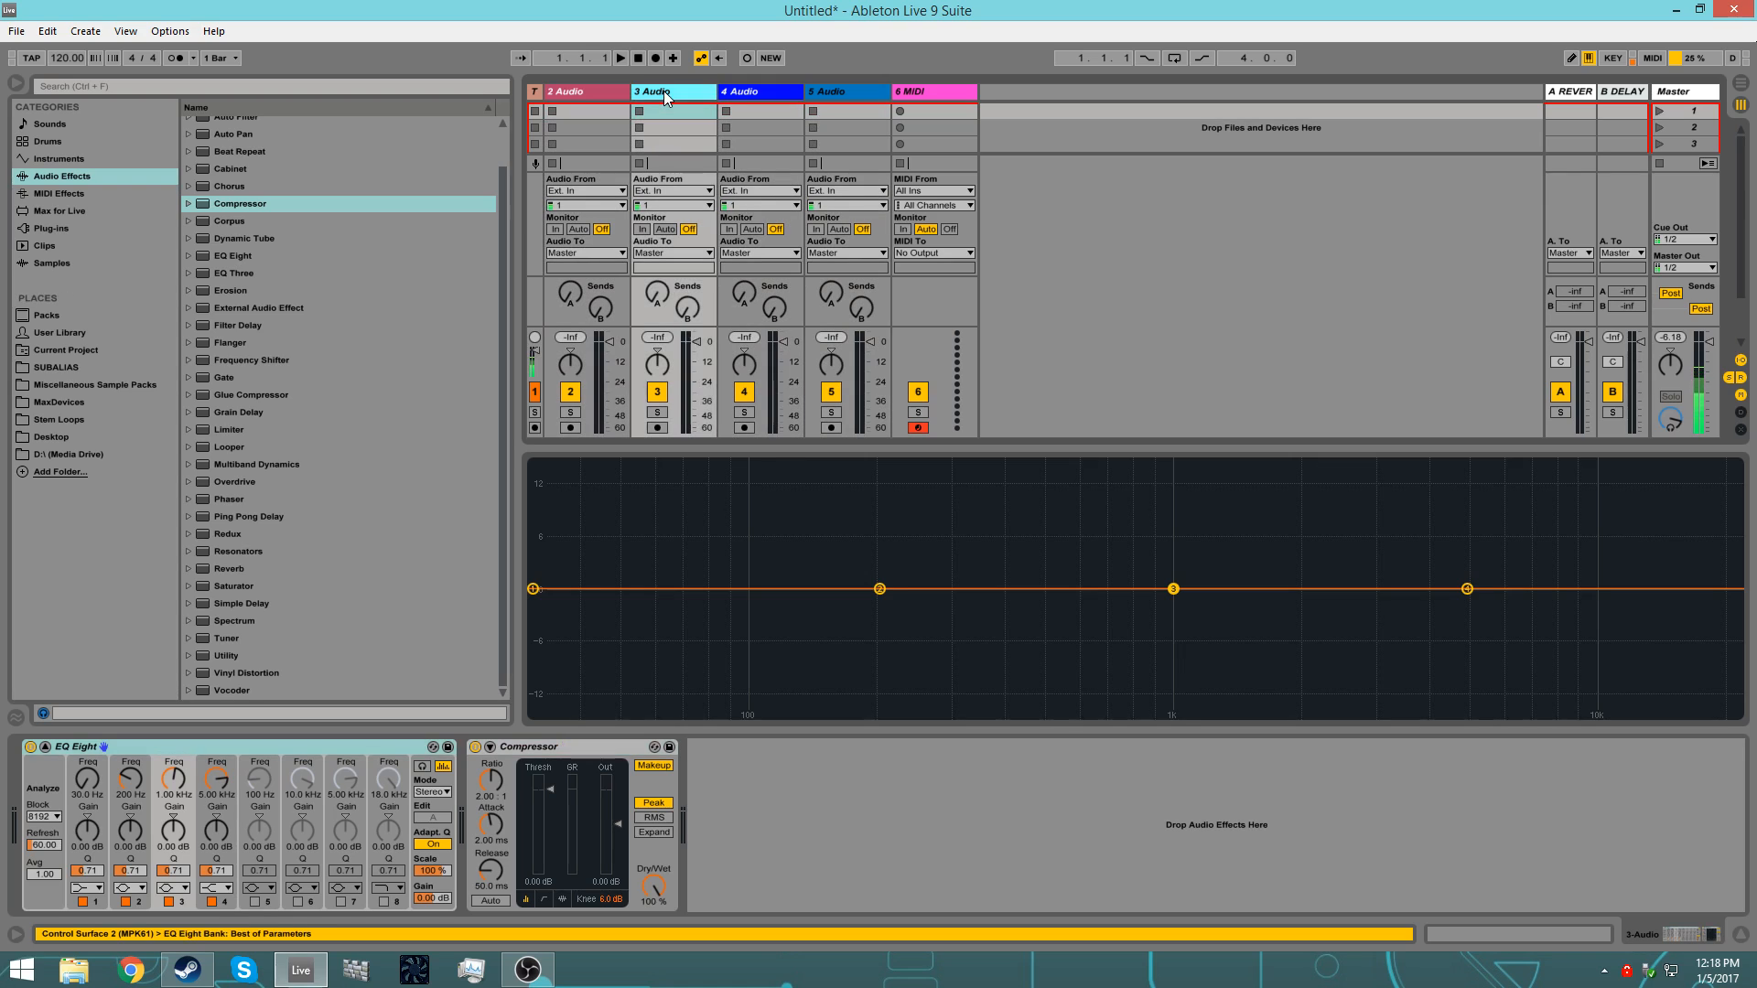
Step: Delete three of the audio tracks, starting with 2 Audio, so that a single audio track is left
left_click(577, 89)
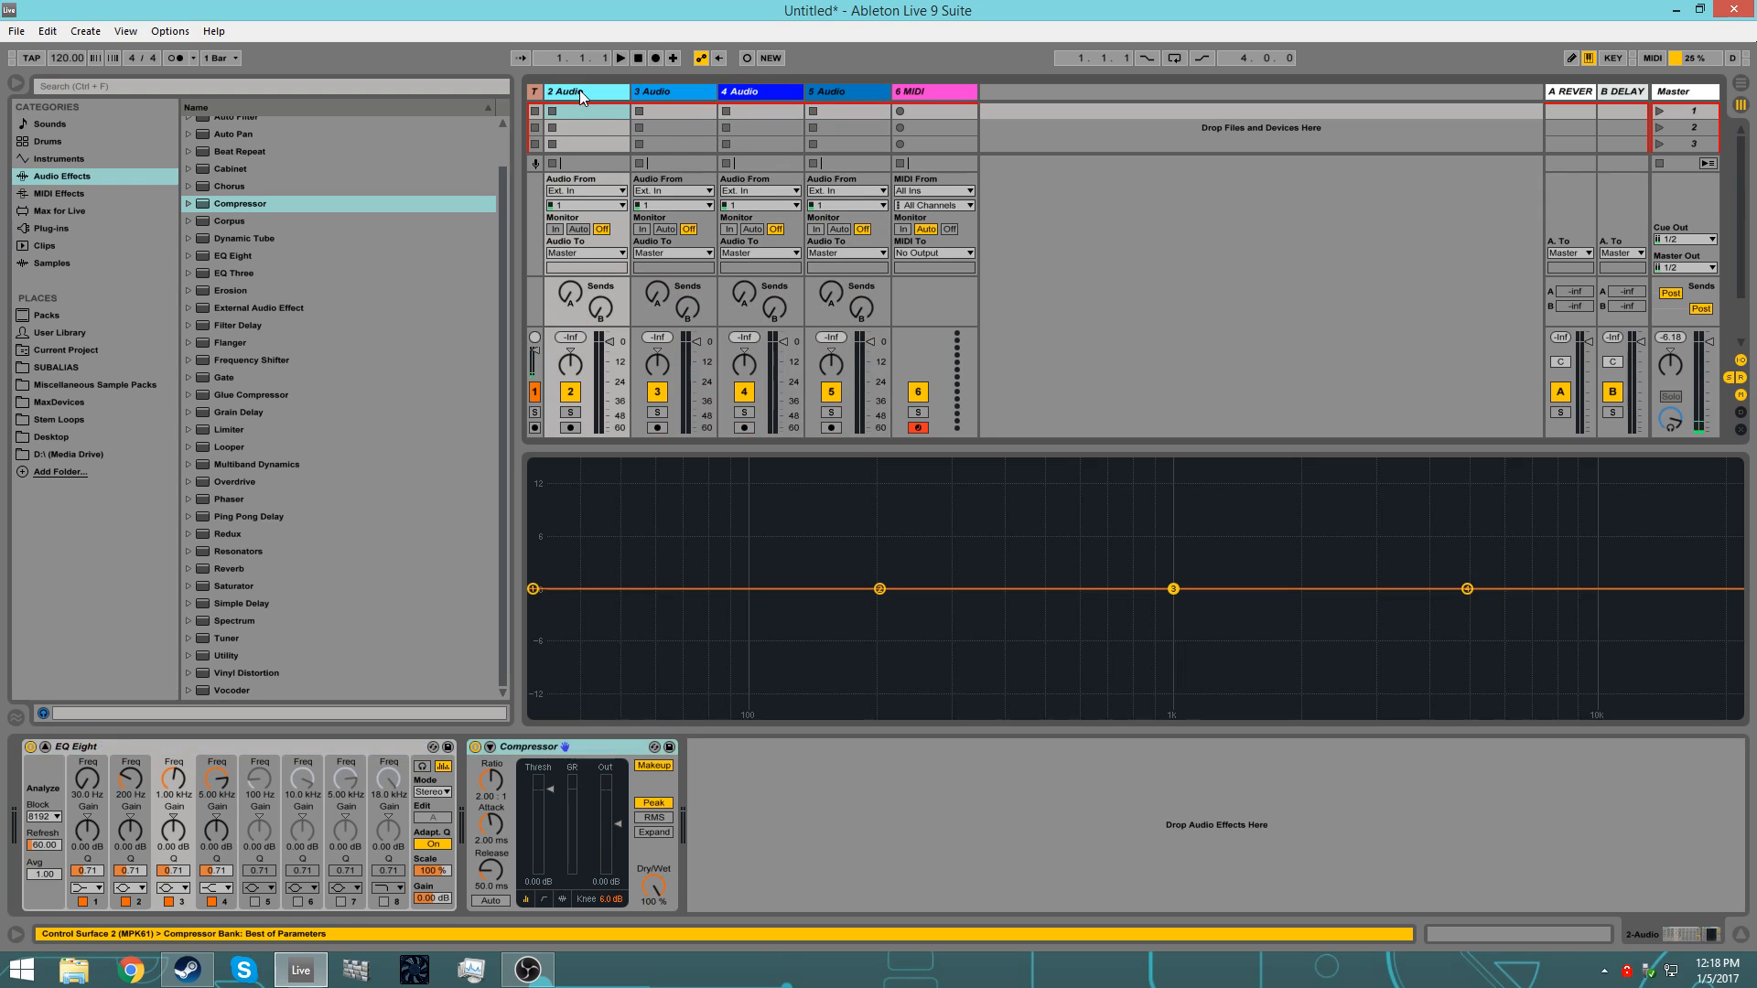
key("Delete")
key("Delete")
key("Delete")
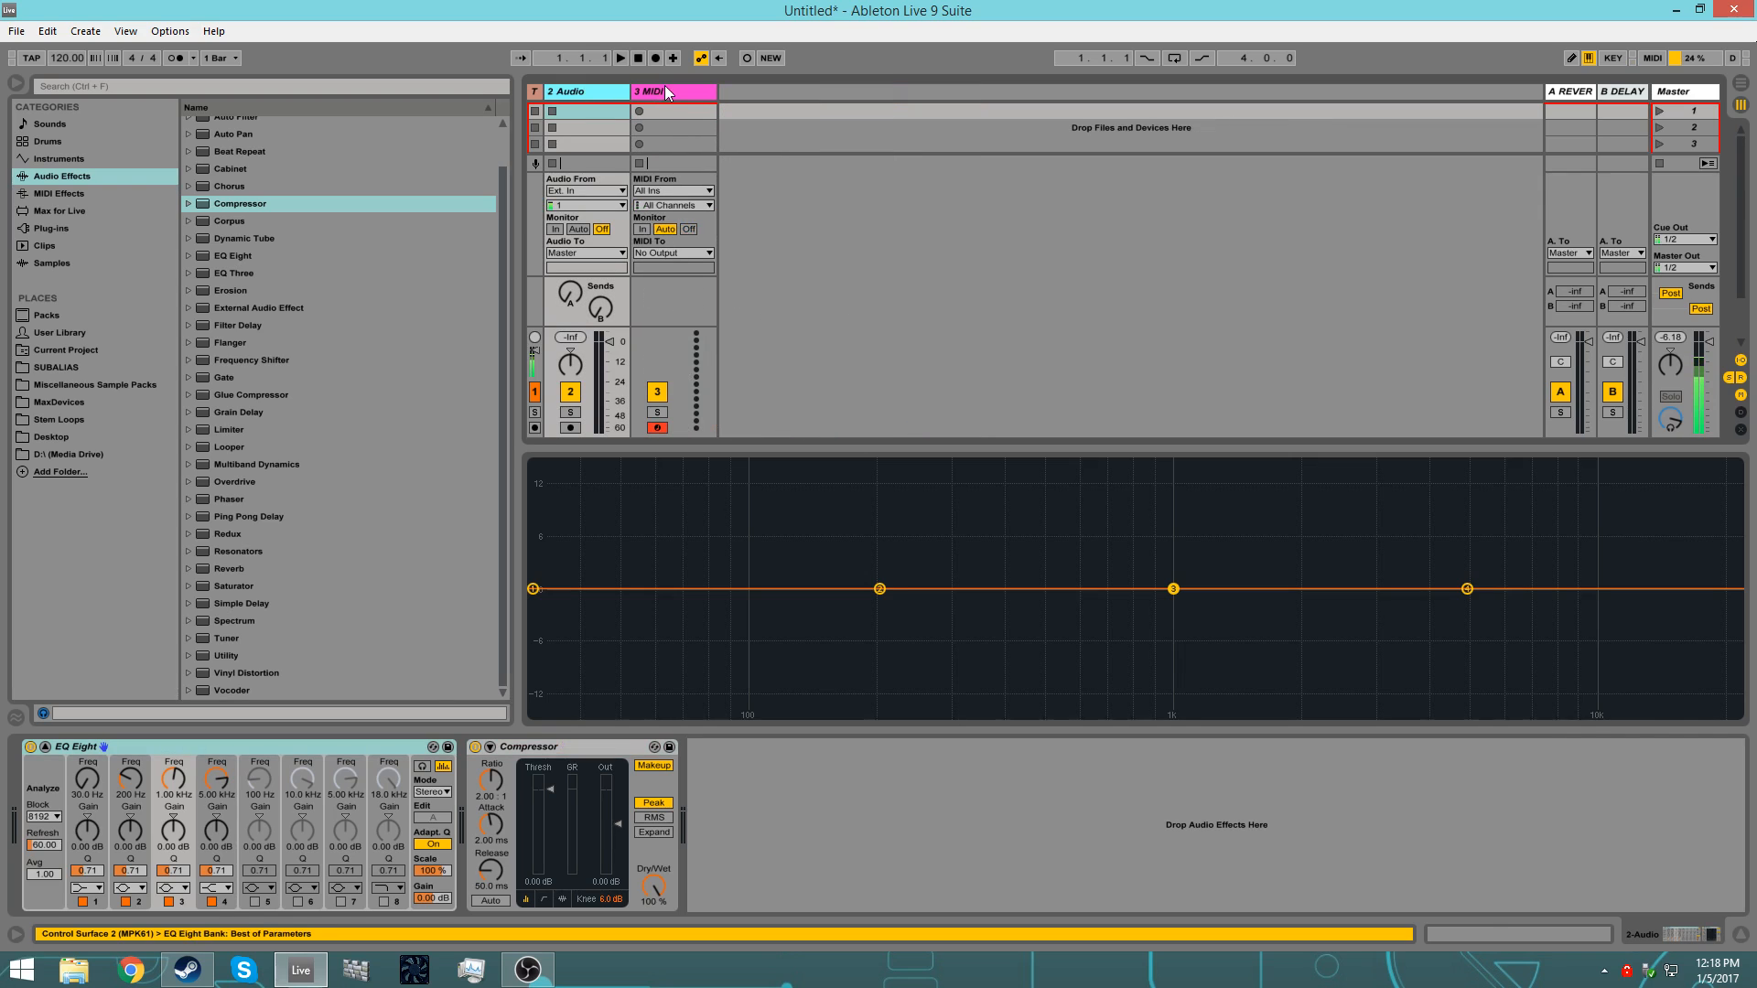
Step: Add an Instrument Rack to the 3 MIDI track and show its macro controls and chain list
left_click(664, 92)
scroll(283, 269, "up", 2)
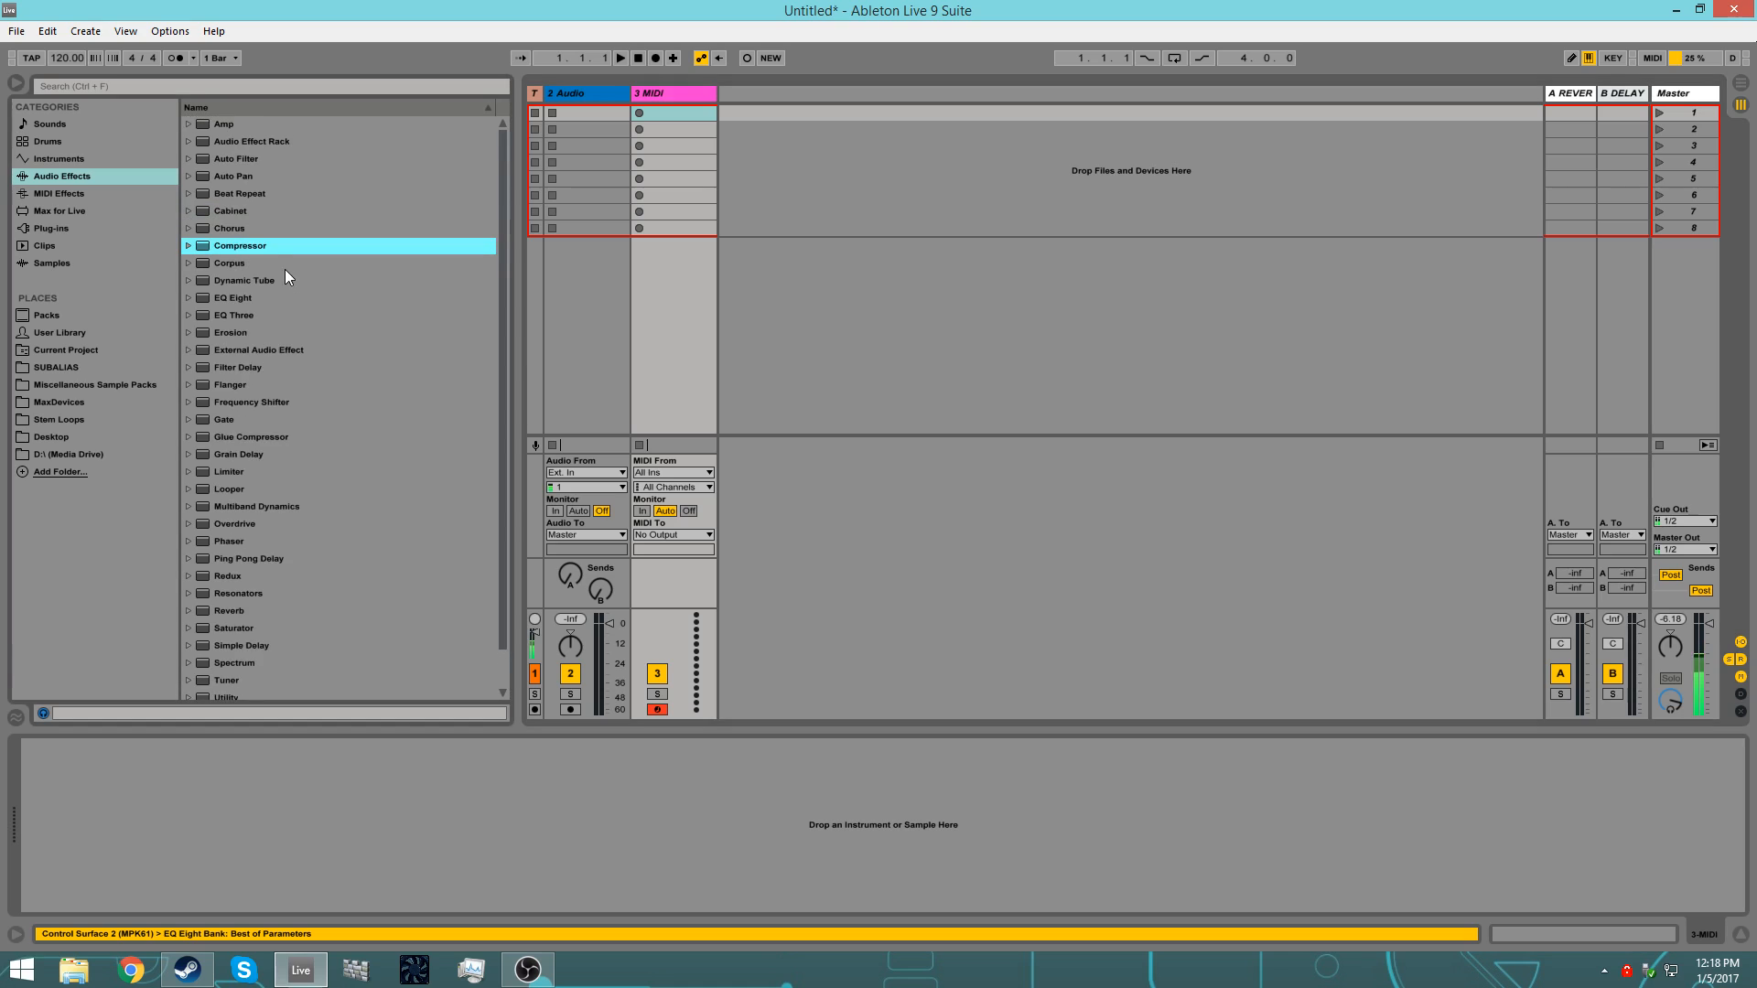
left_click(57, 159)
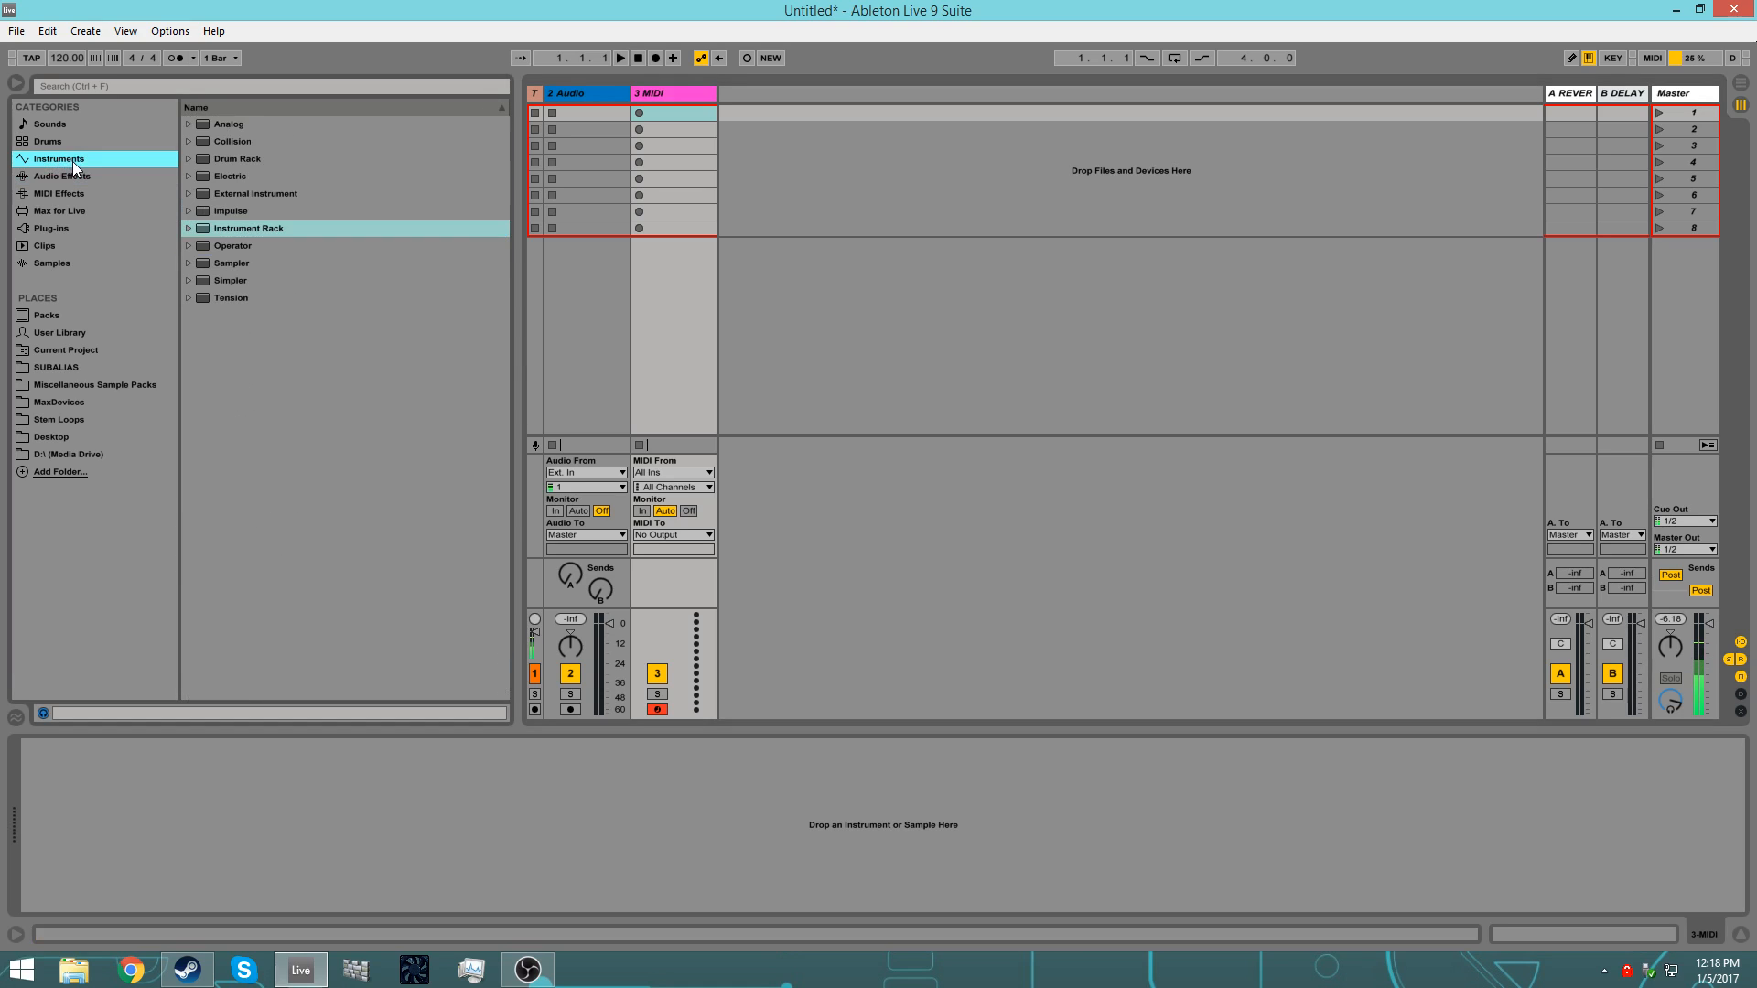
left_click_drag(229, 229, 335, 811)
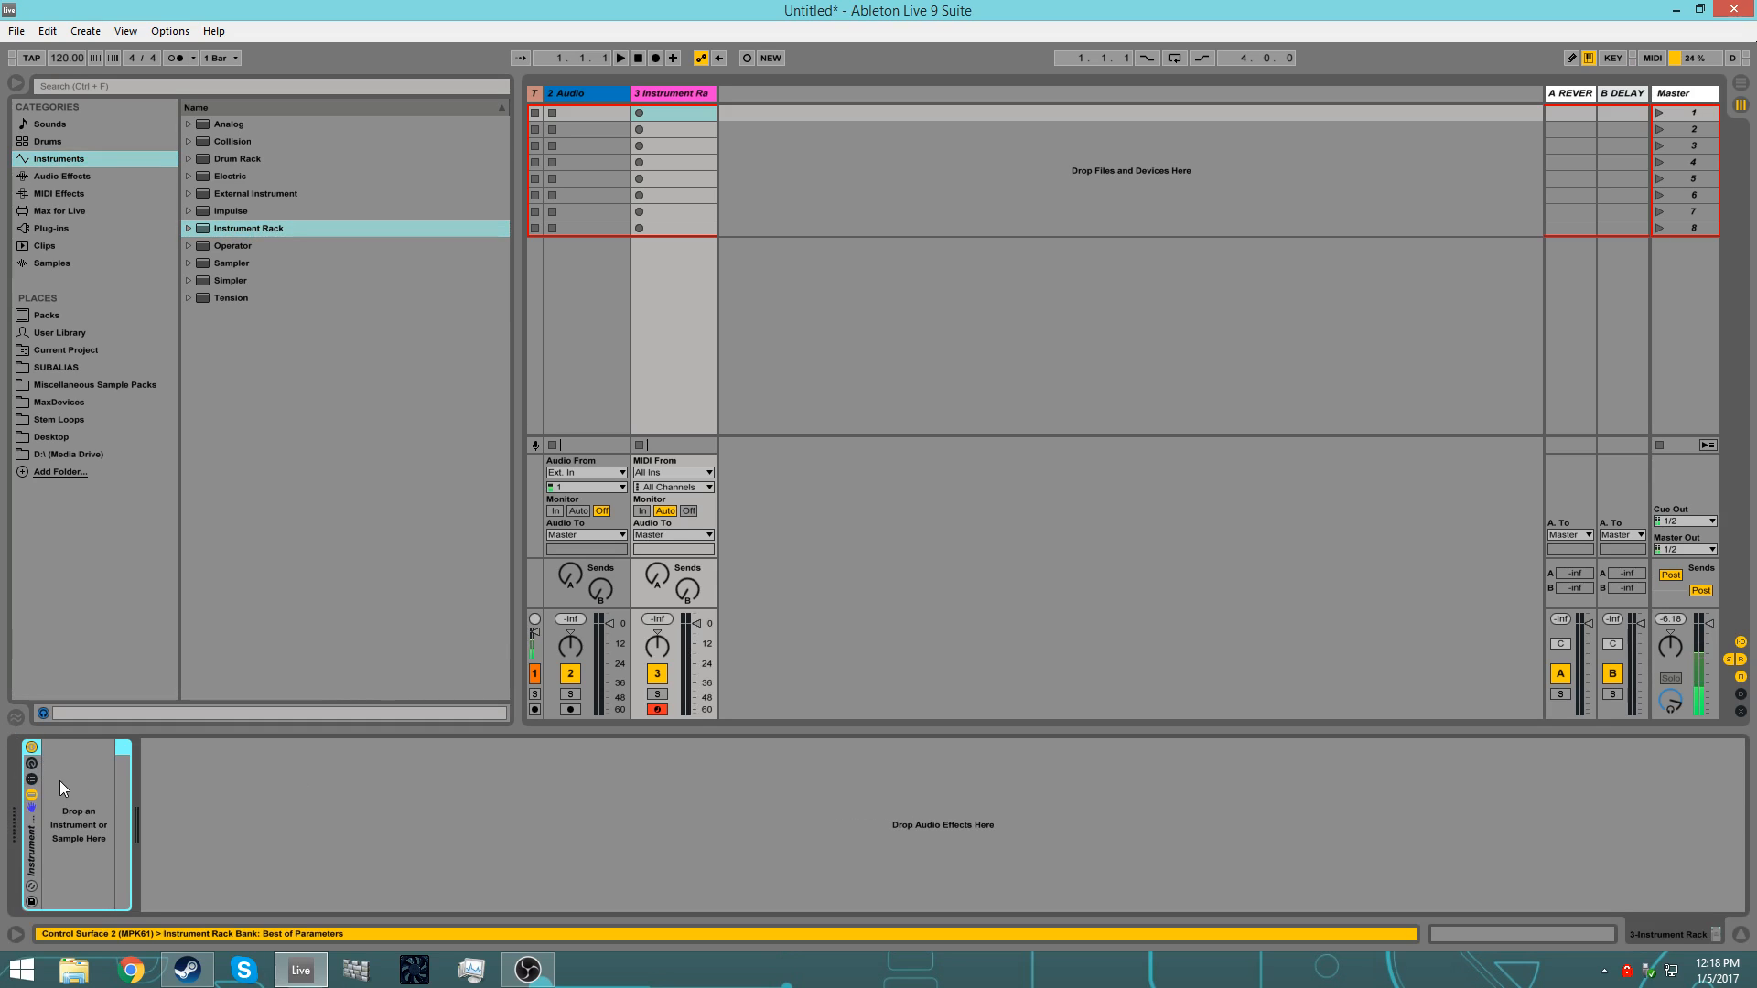
left_click(32, 778)
left_click(33, 769)
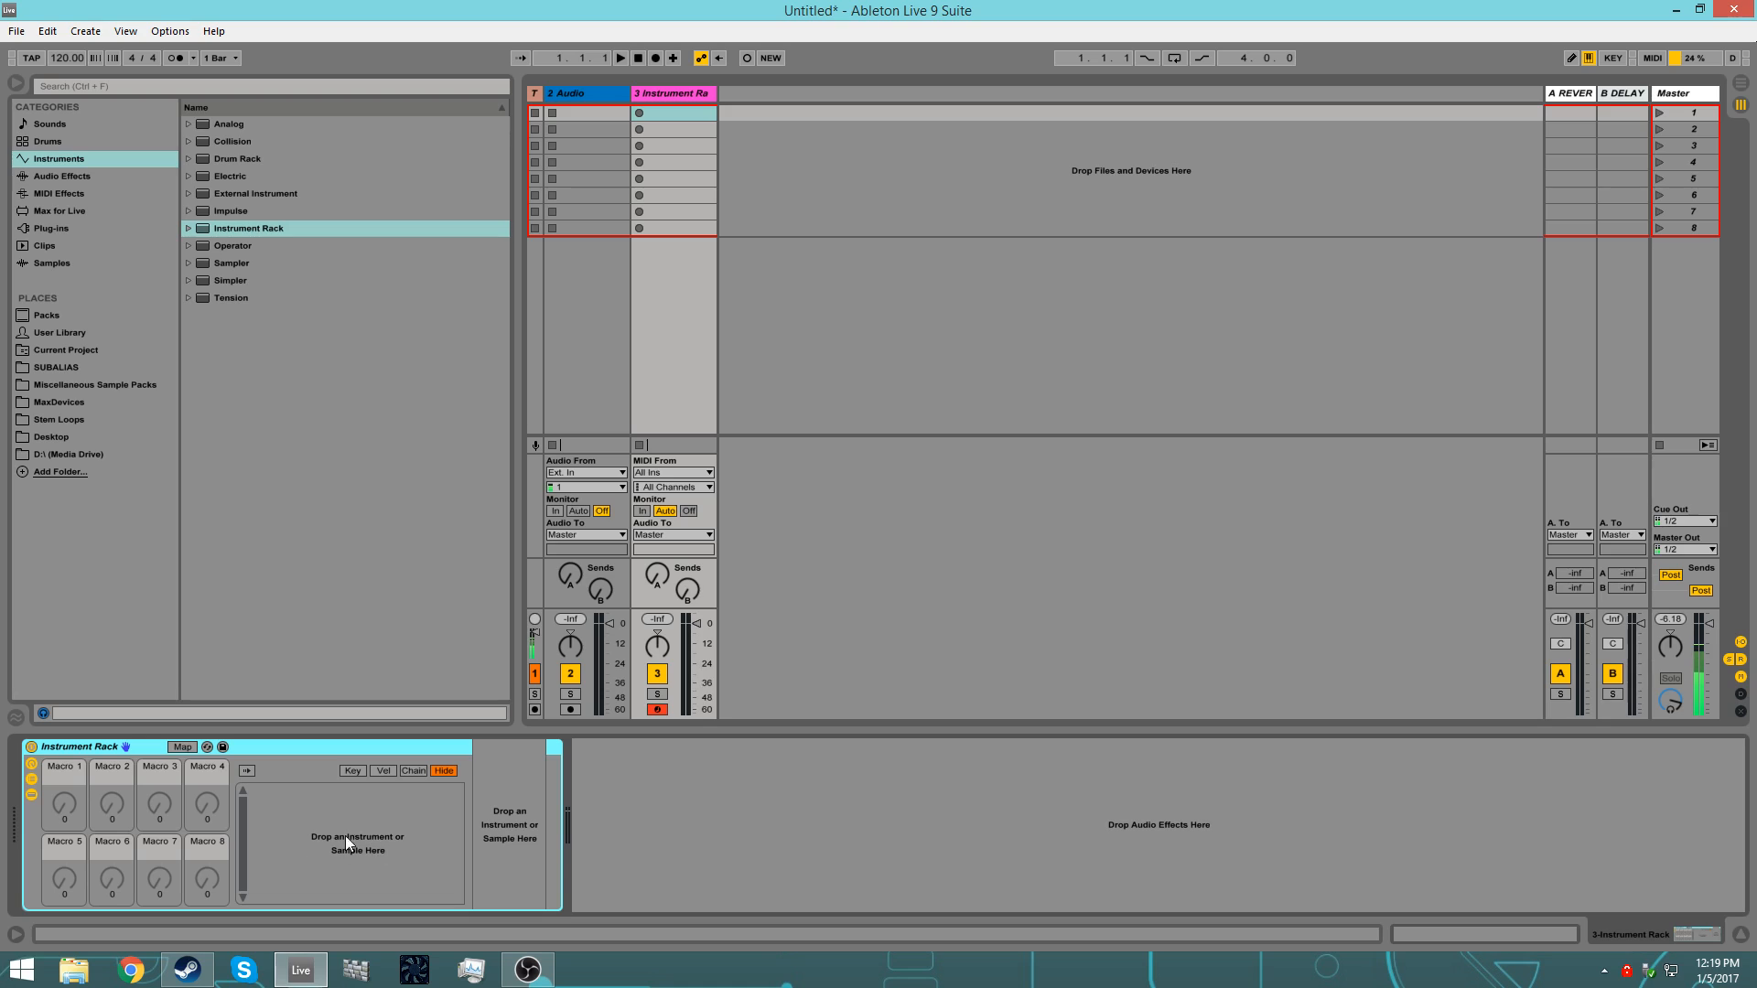
Step: Add an EQ Eight and a Compressor after the Instrument Rack on the MIDI track
left_click(86, 178)
left_click_drag(234, 298, 732, 778)
left_click_drag(223, 248, 1036, 811)
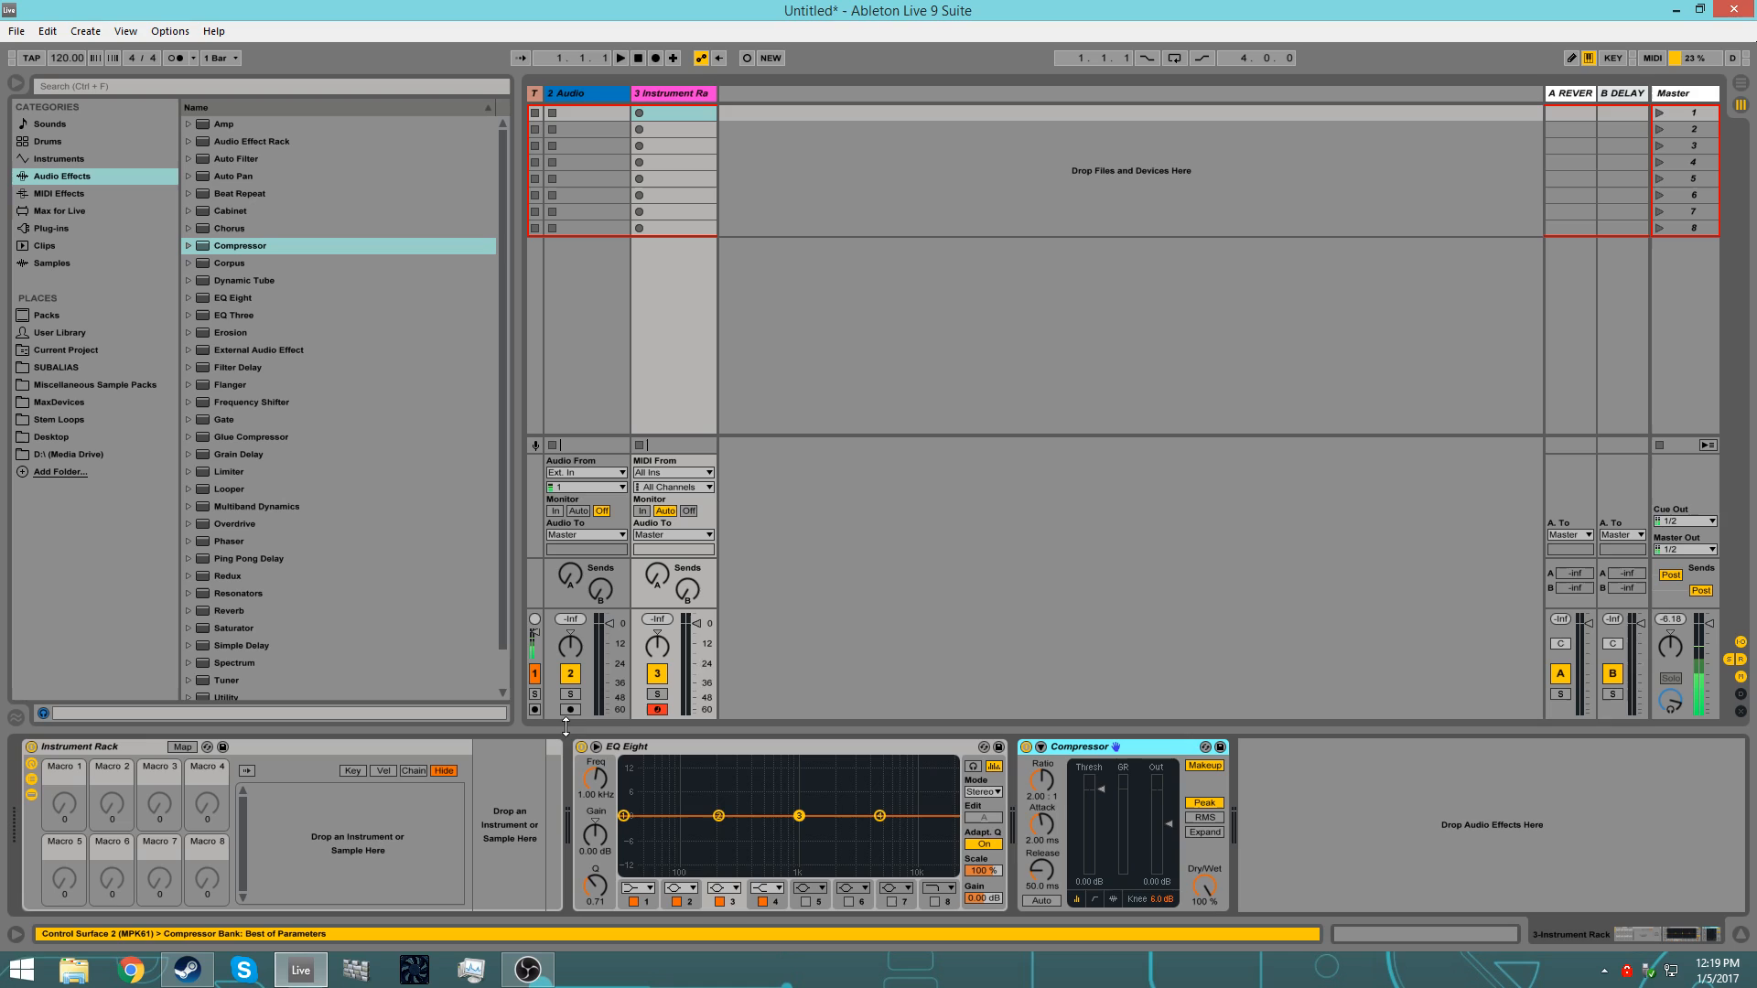
Step: Save the Instrument Rack track as the default MIDI track, overwriting the existing default
right_click(661, 91)
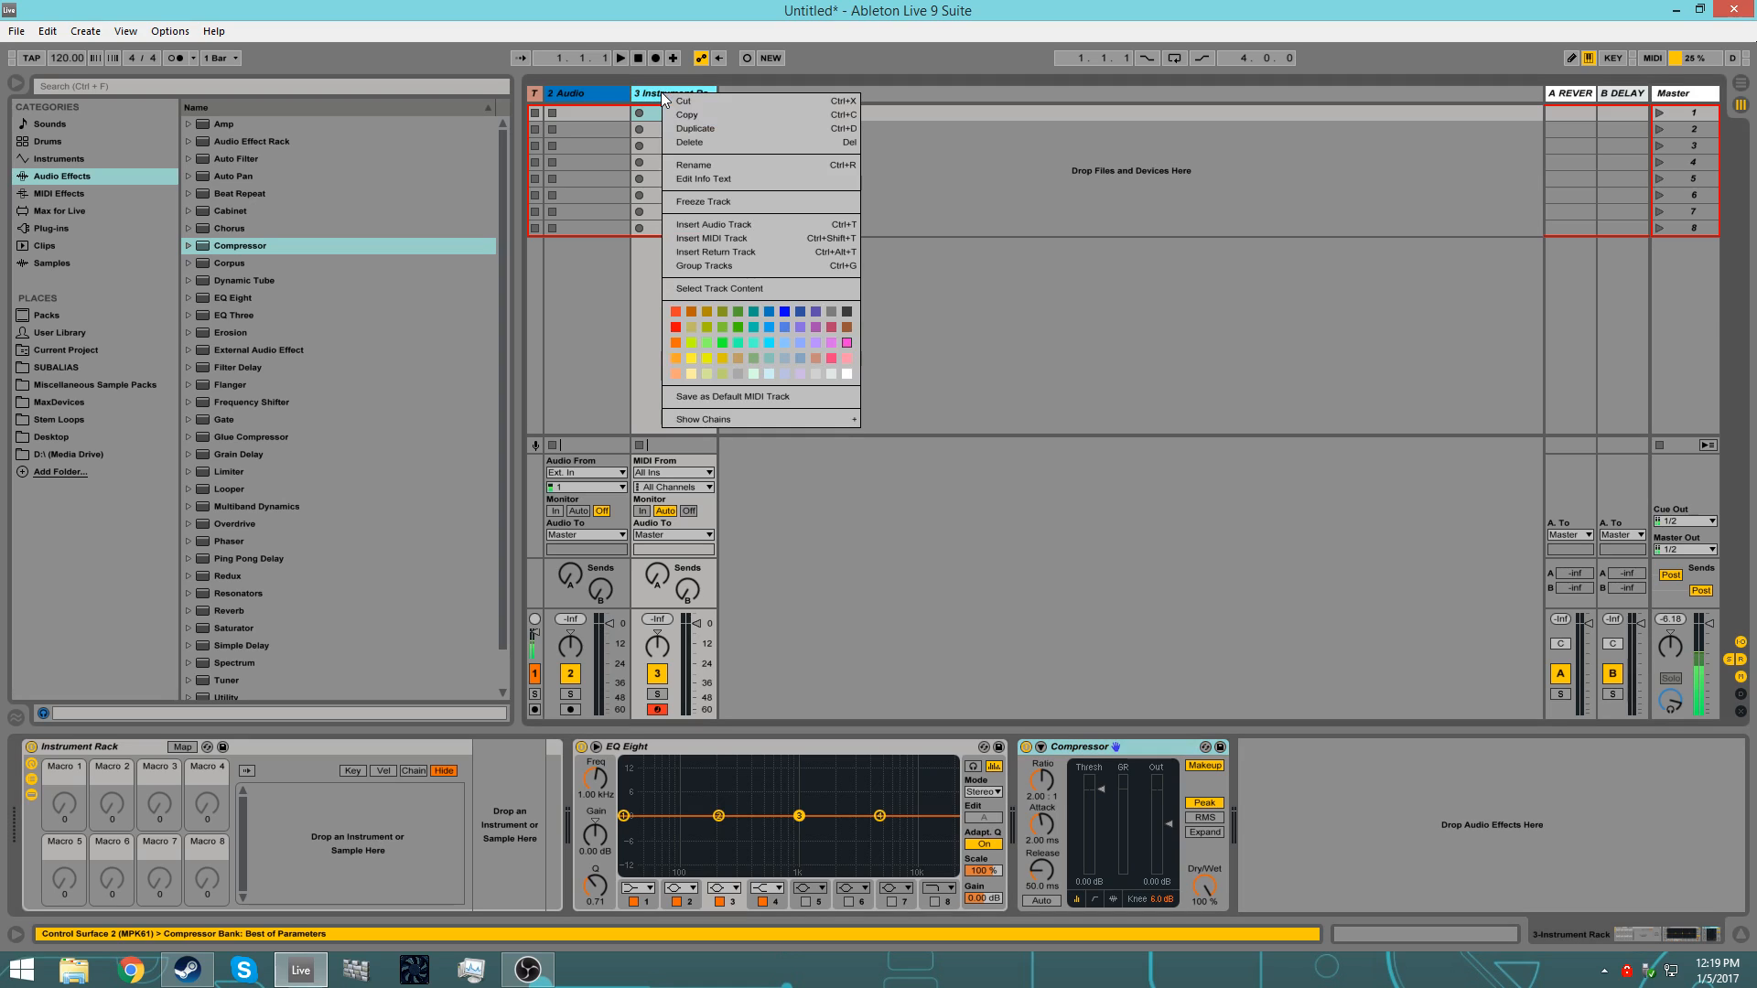
left_click(725, 397)
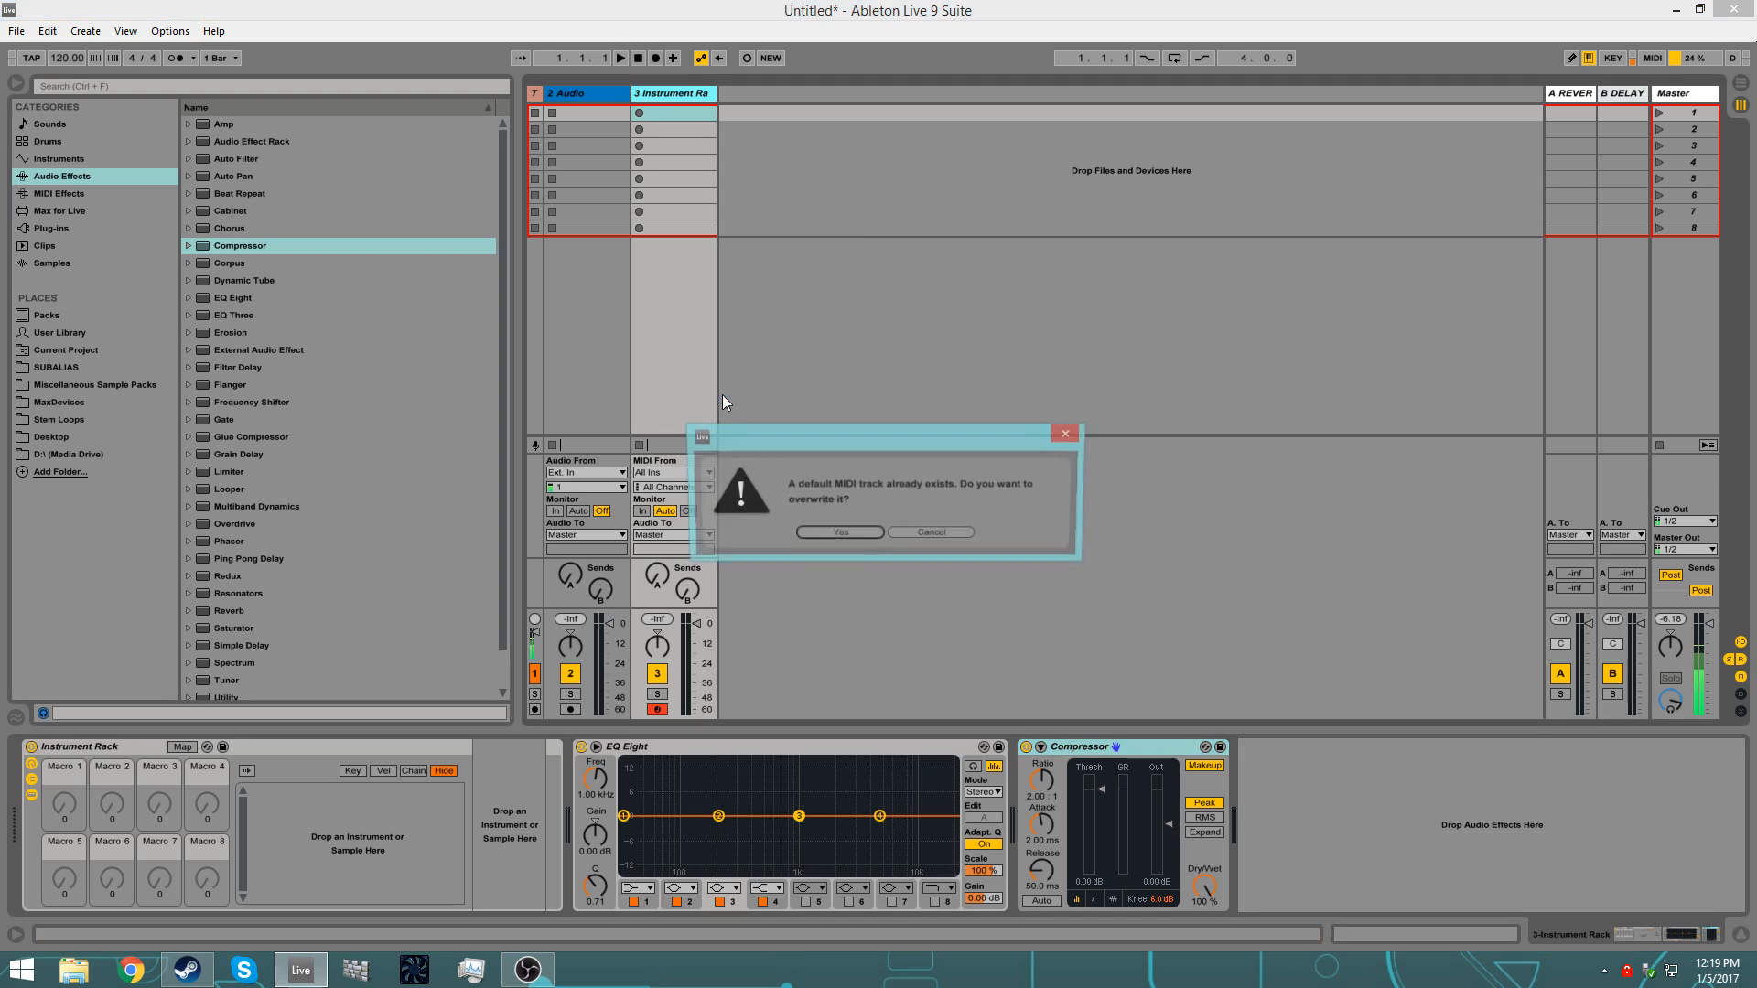
left_click(839, 534)
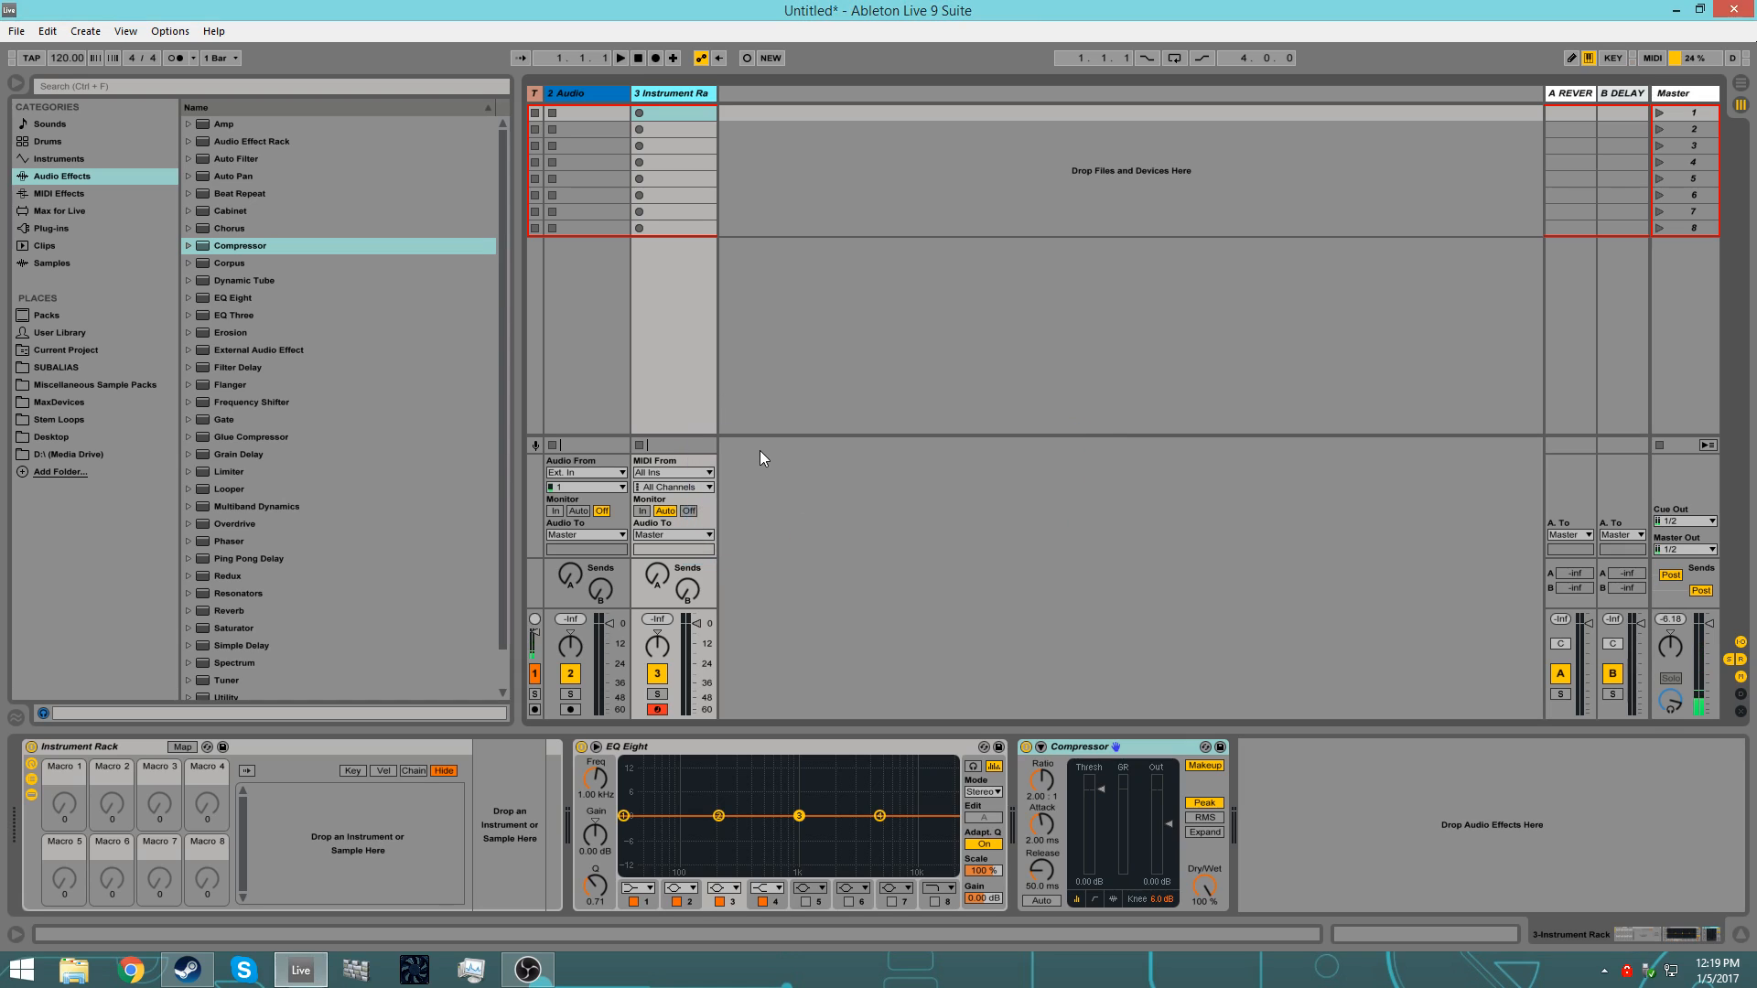
Step: Insert three MIDI tracks and check that they load the default Instrument Rack, EQ Eight and Compressor
key("ctrl+shift+t")
key("ctrl+shift+t")
key("ctrl+shift+t")
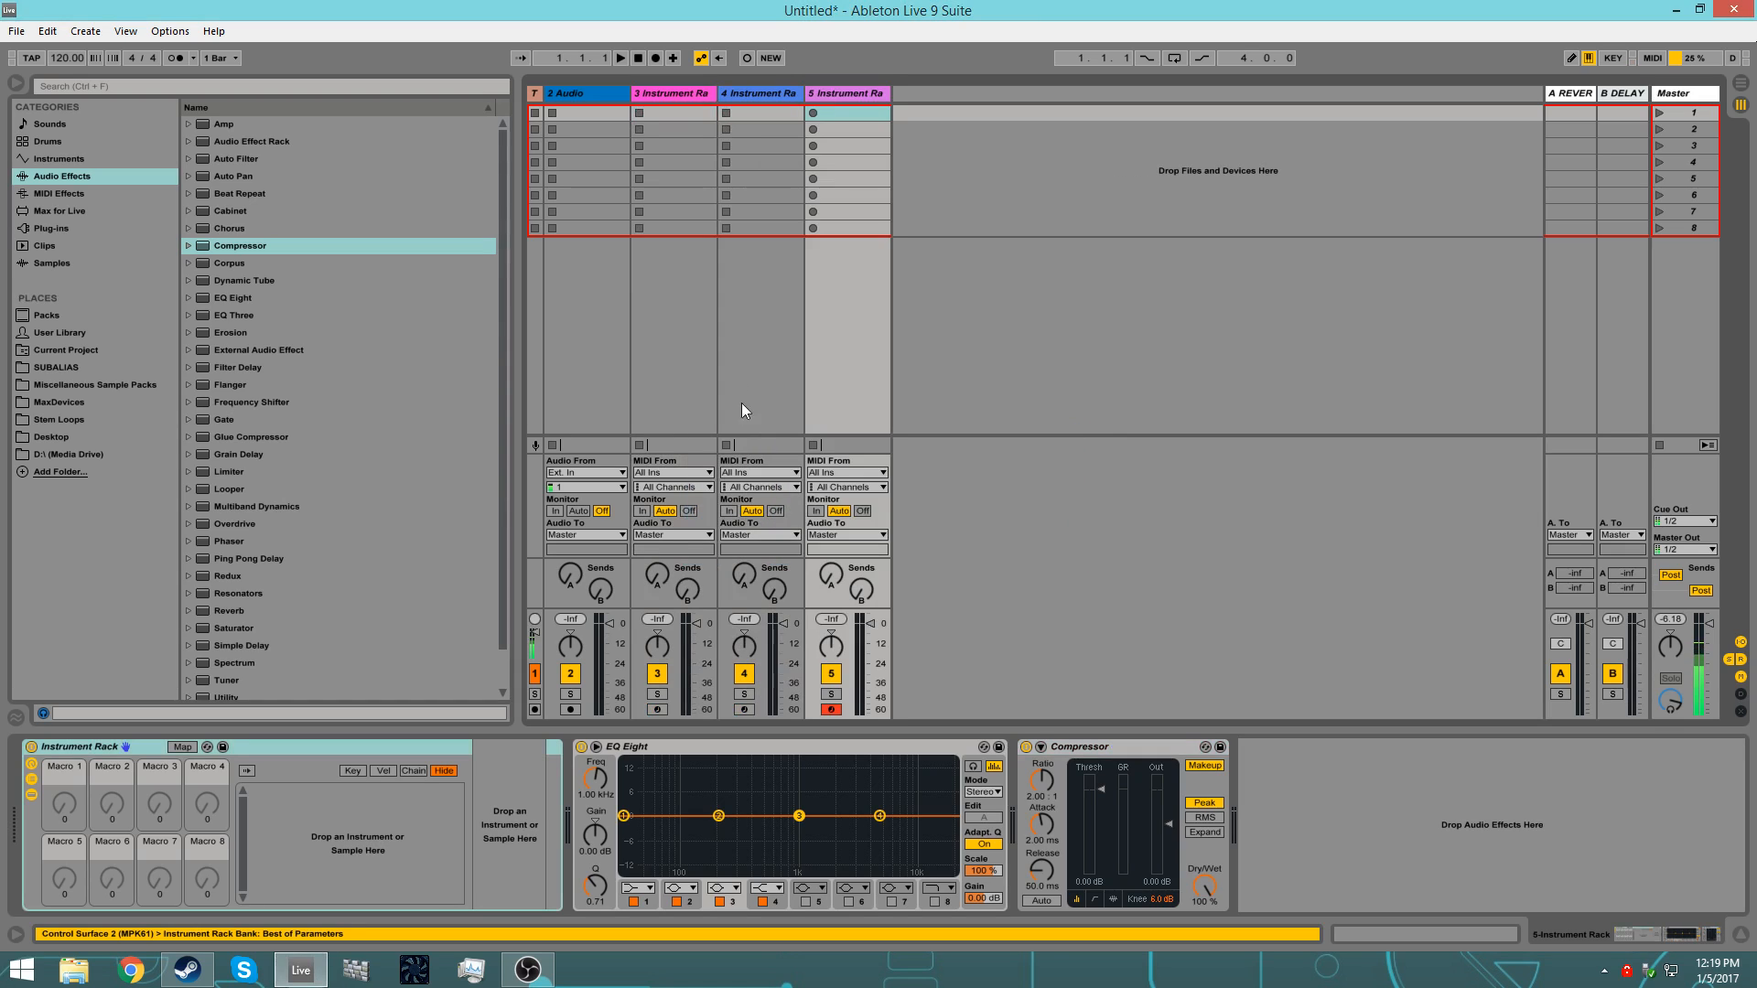
left_click(761, 95)
left_click(826, 96)
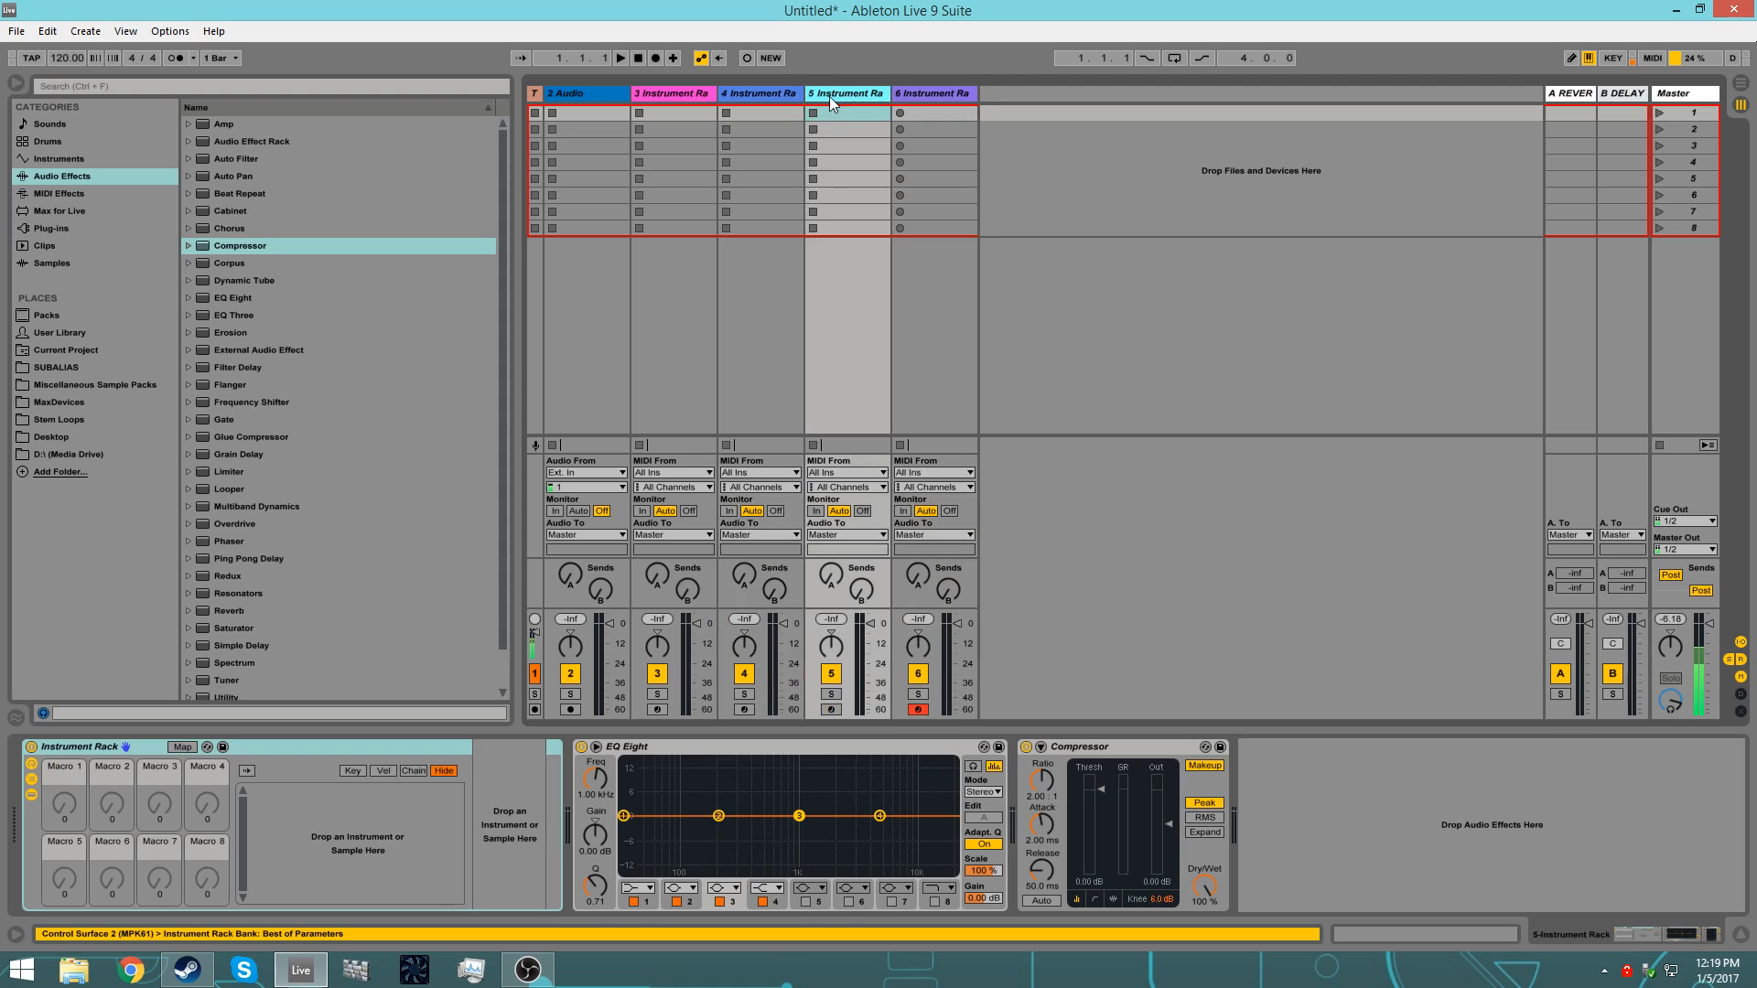
Step: Delete three of the MIDI tracks, leaving a single Instrument Rack track
left_click_drag(893, 96, 678, 91)
key("Delete")
key("Delete")
key("Delete")
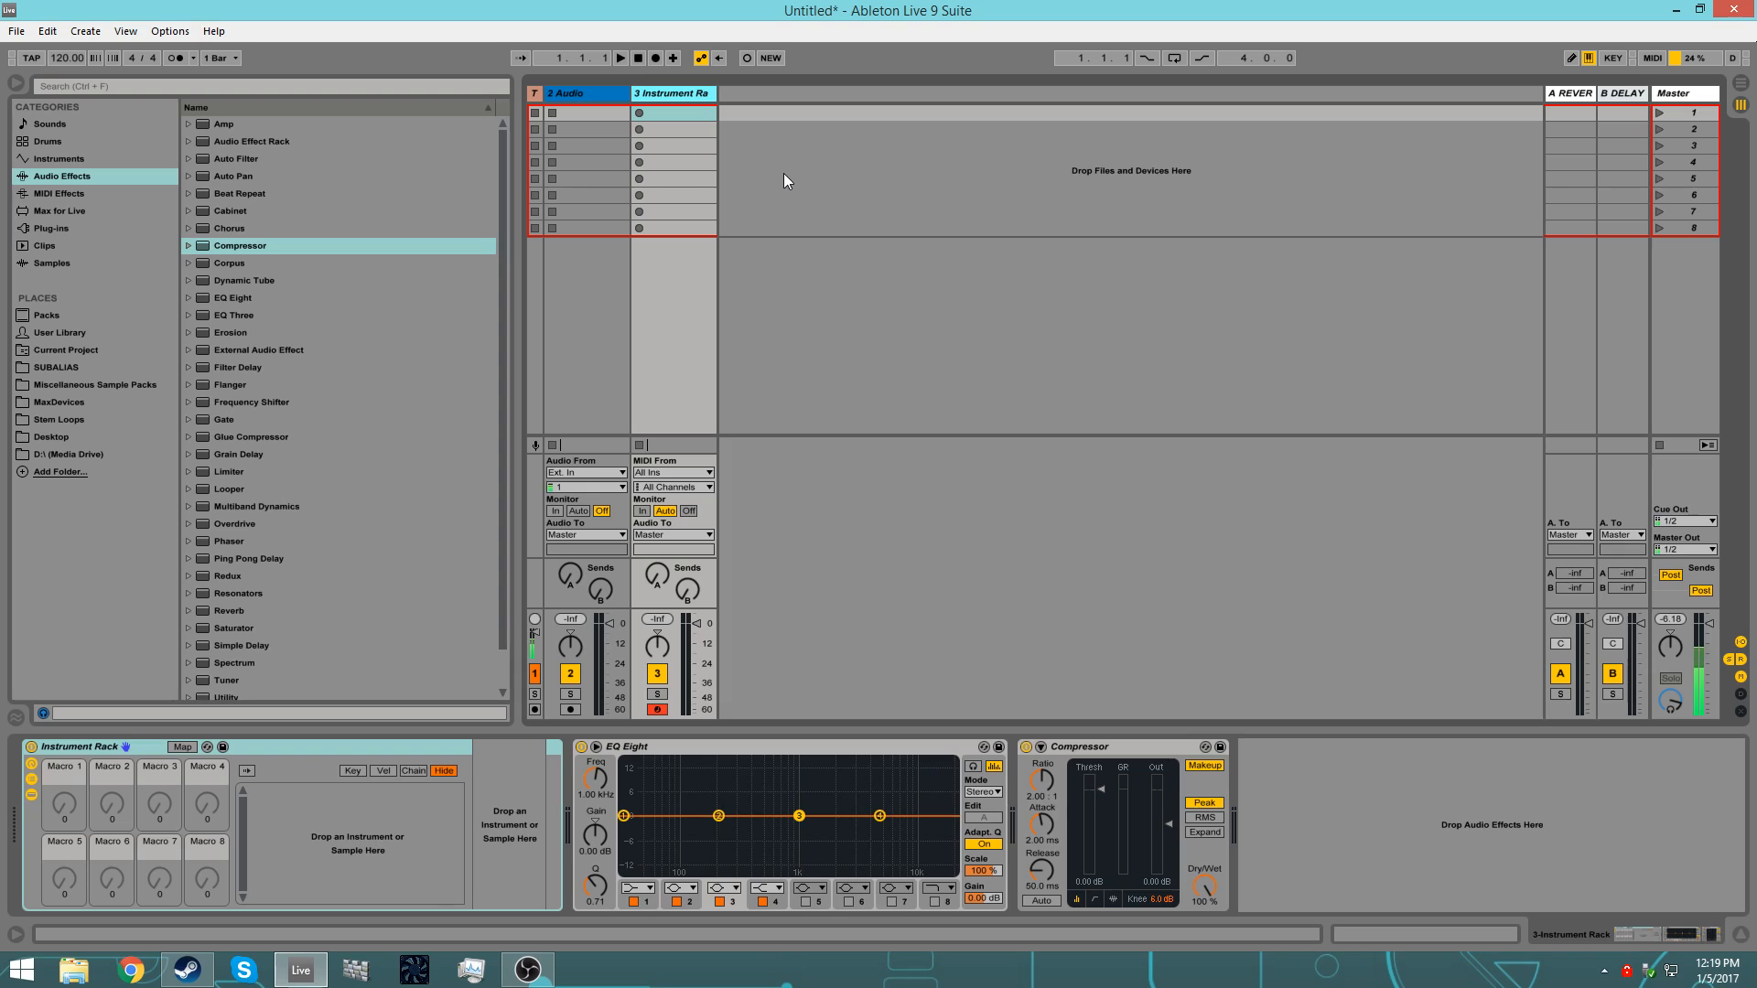
Step: Add two more MIDI tracks with the default device chain after the 3 Instrument Rack track
left_click(1565, 95)
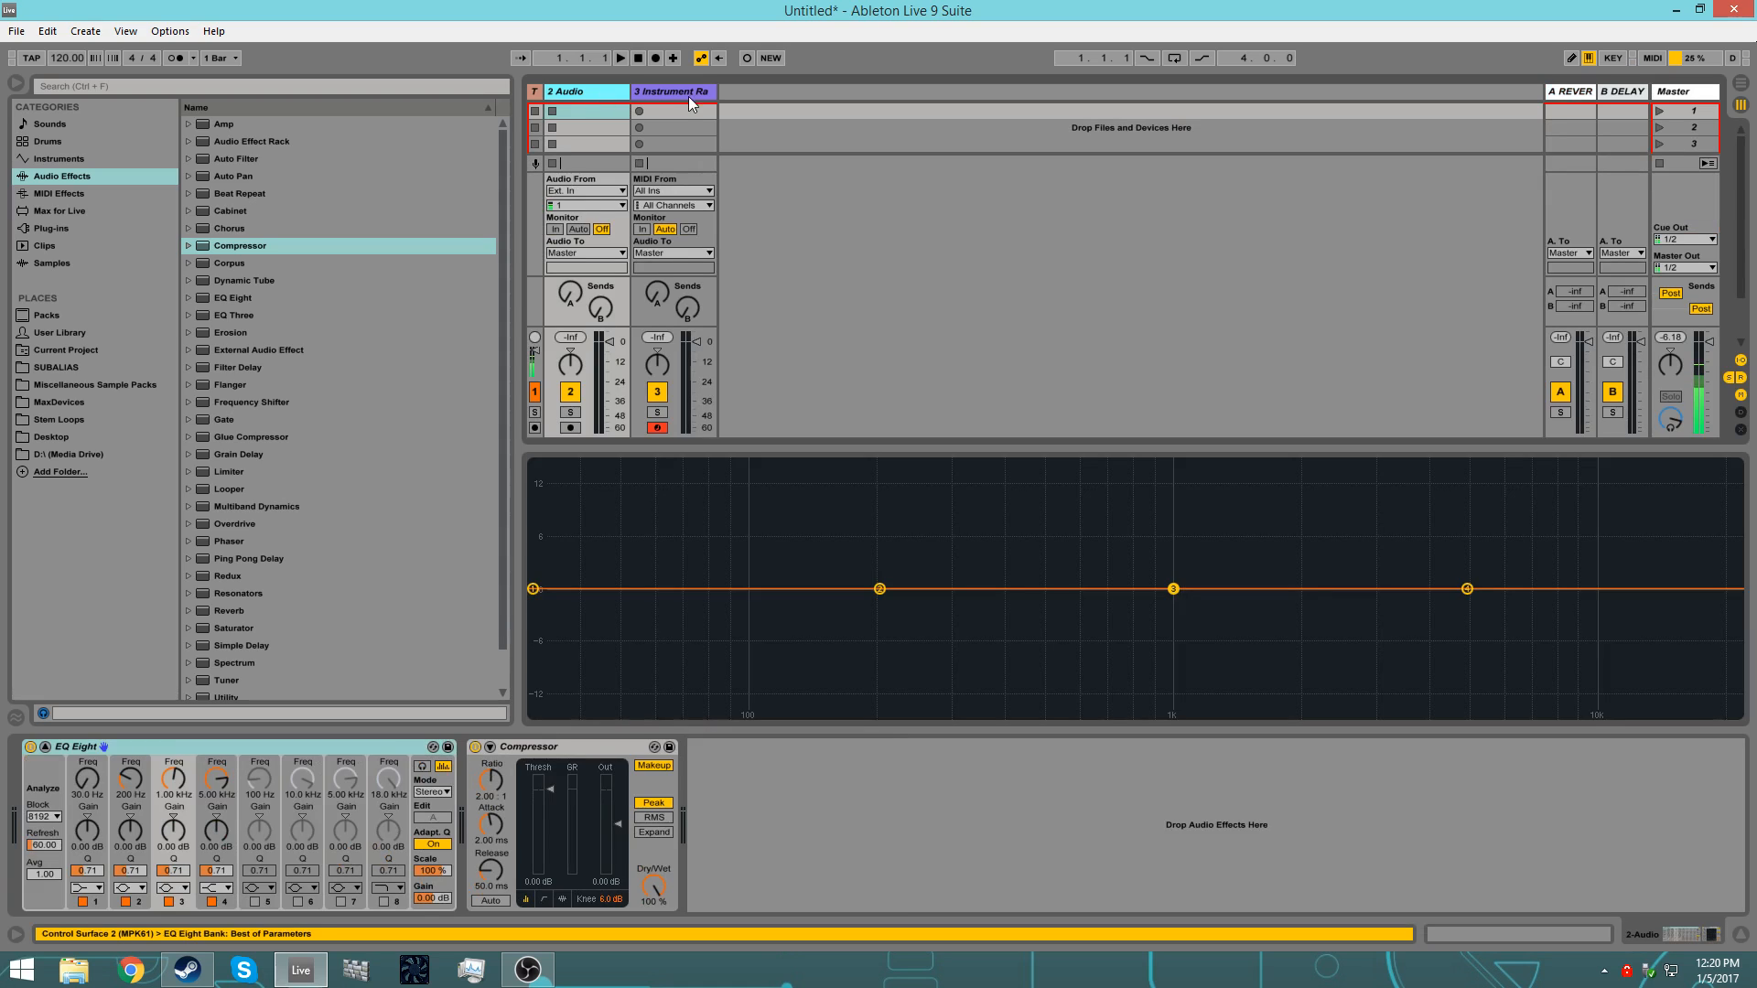
left_click(673, 96)
key("ctrl+d")
key("ctrl+d")
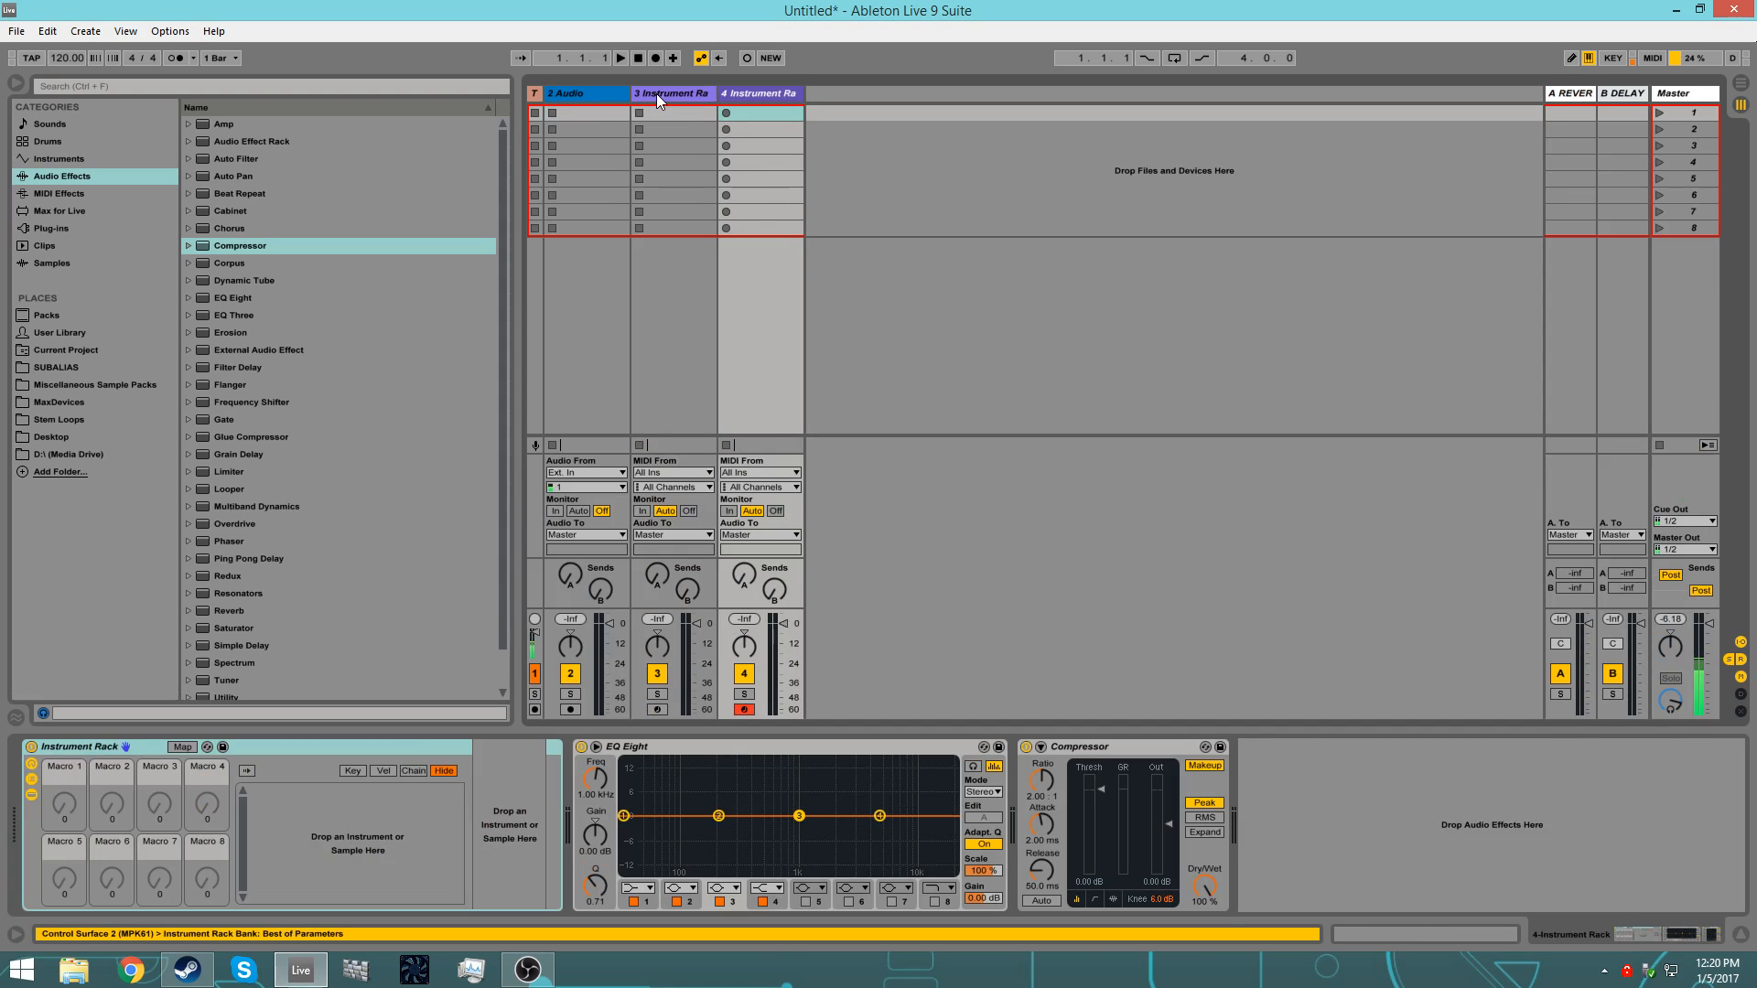
Step: Add two more audio tracks with the default EQ Eight and Compressor after 2 Audio
left_click(595, 96)
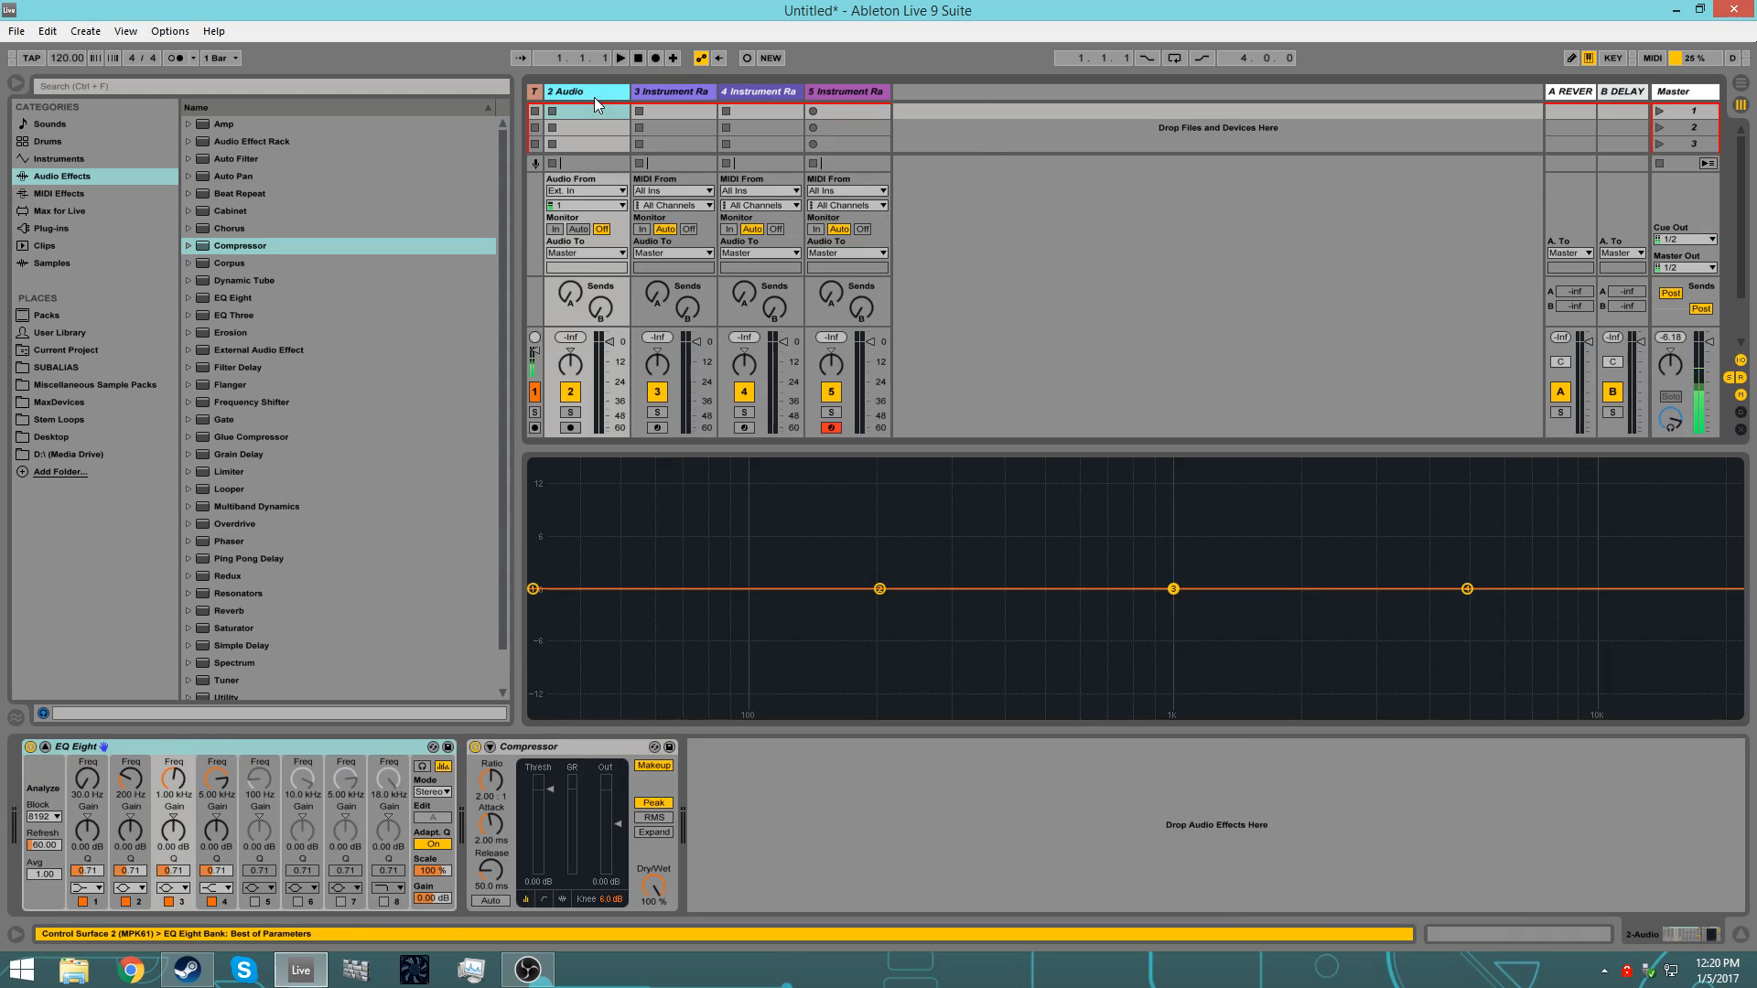
key("ctrl+d")
key("ctrl+d")
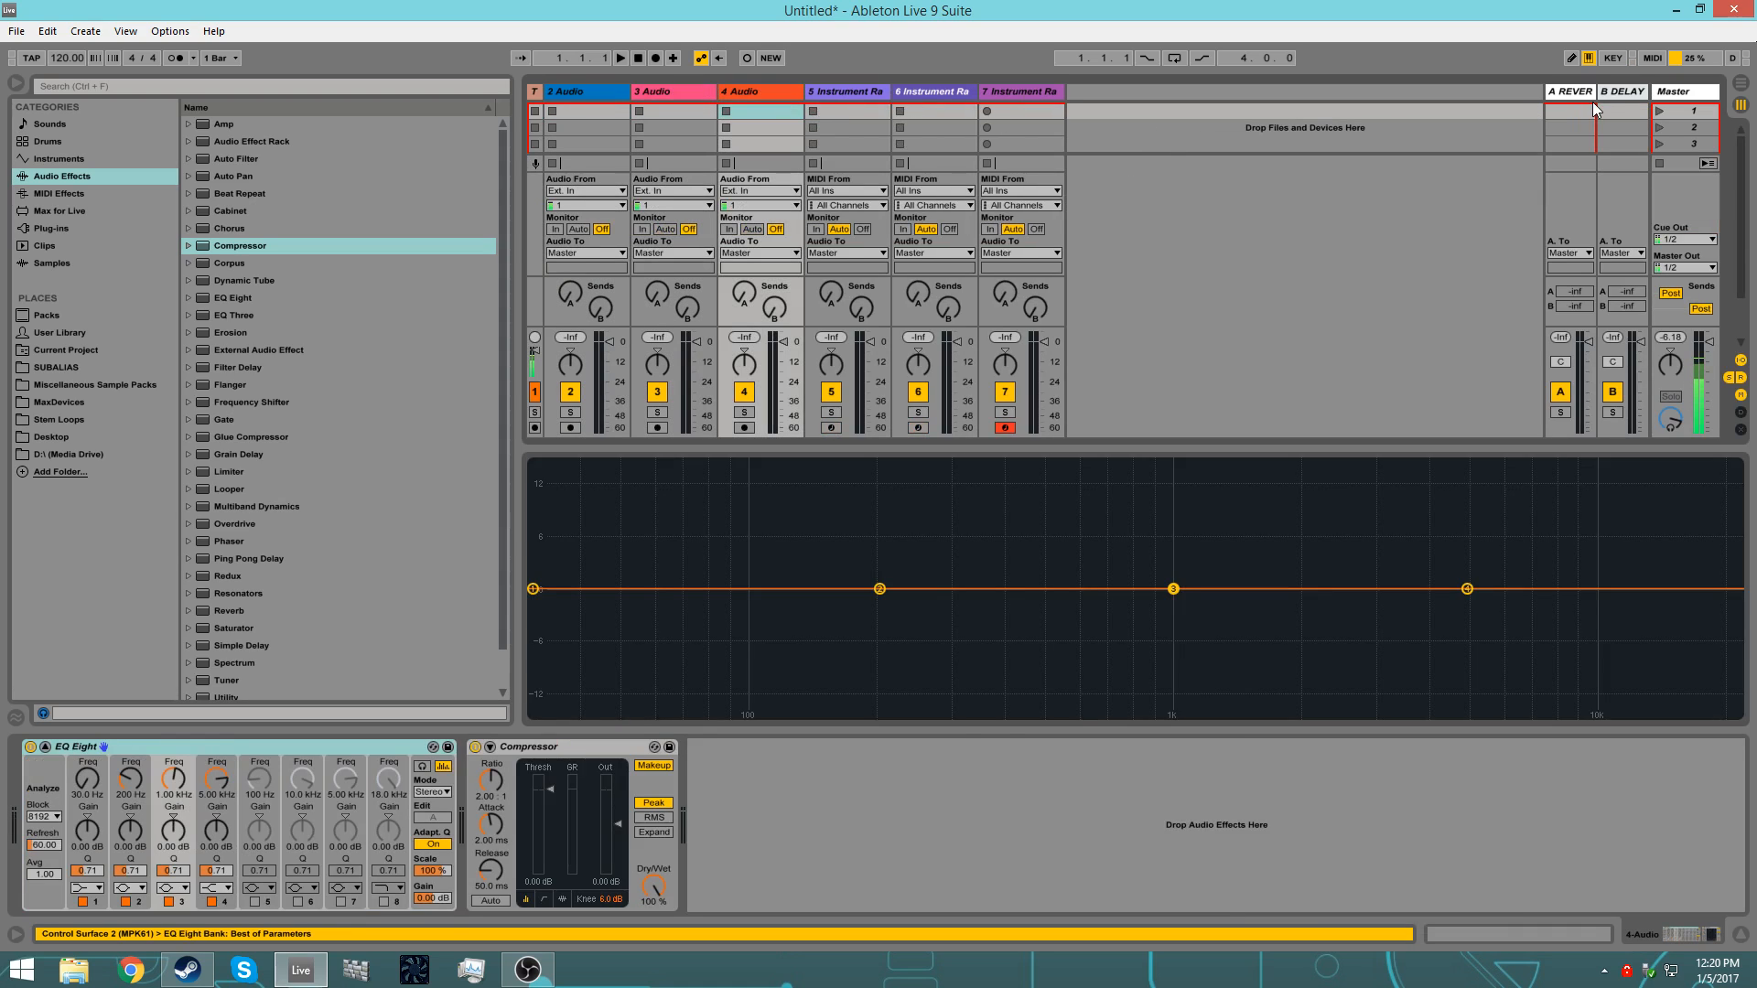
Step: Examine the effect devices on the A Reverb and B Delay return tracks
left_click(1570, 93)
left_click(1616, 97)
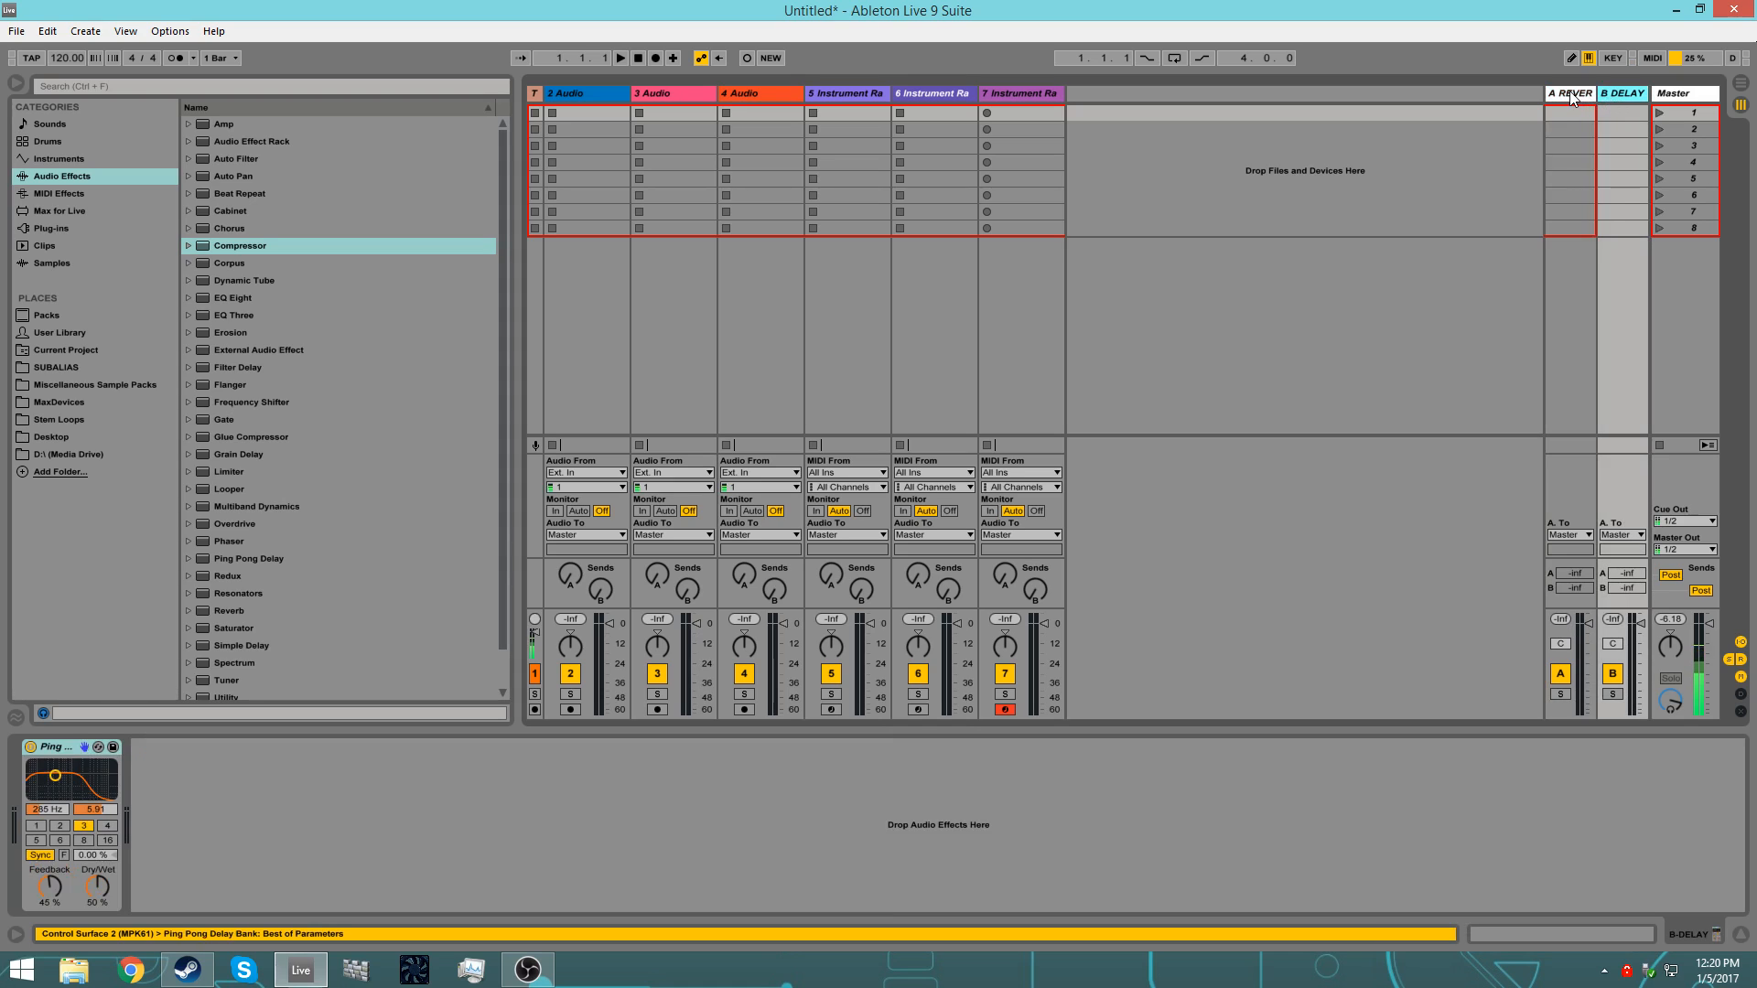
left_click(1572, 95)
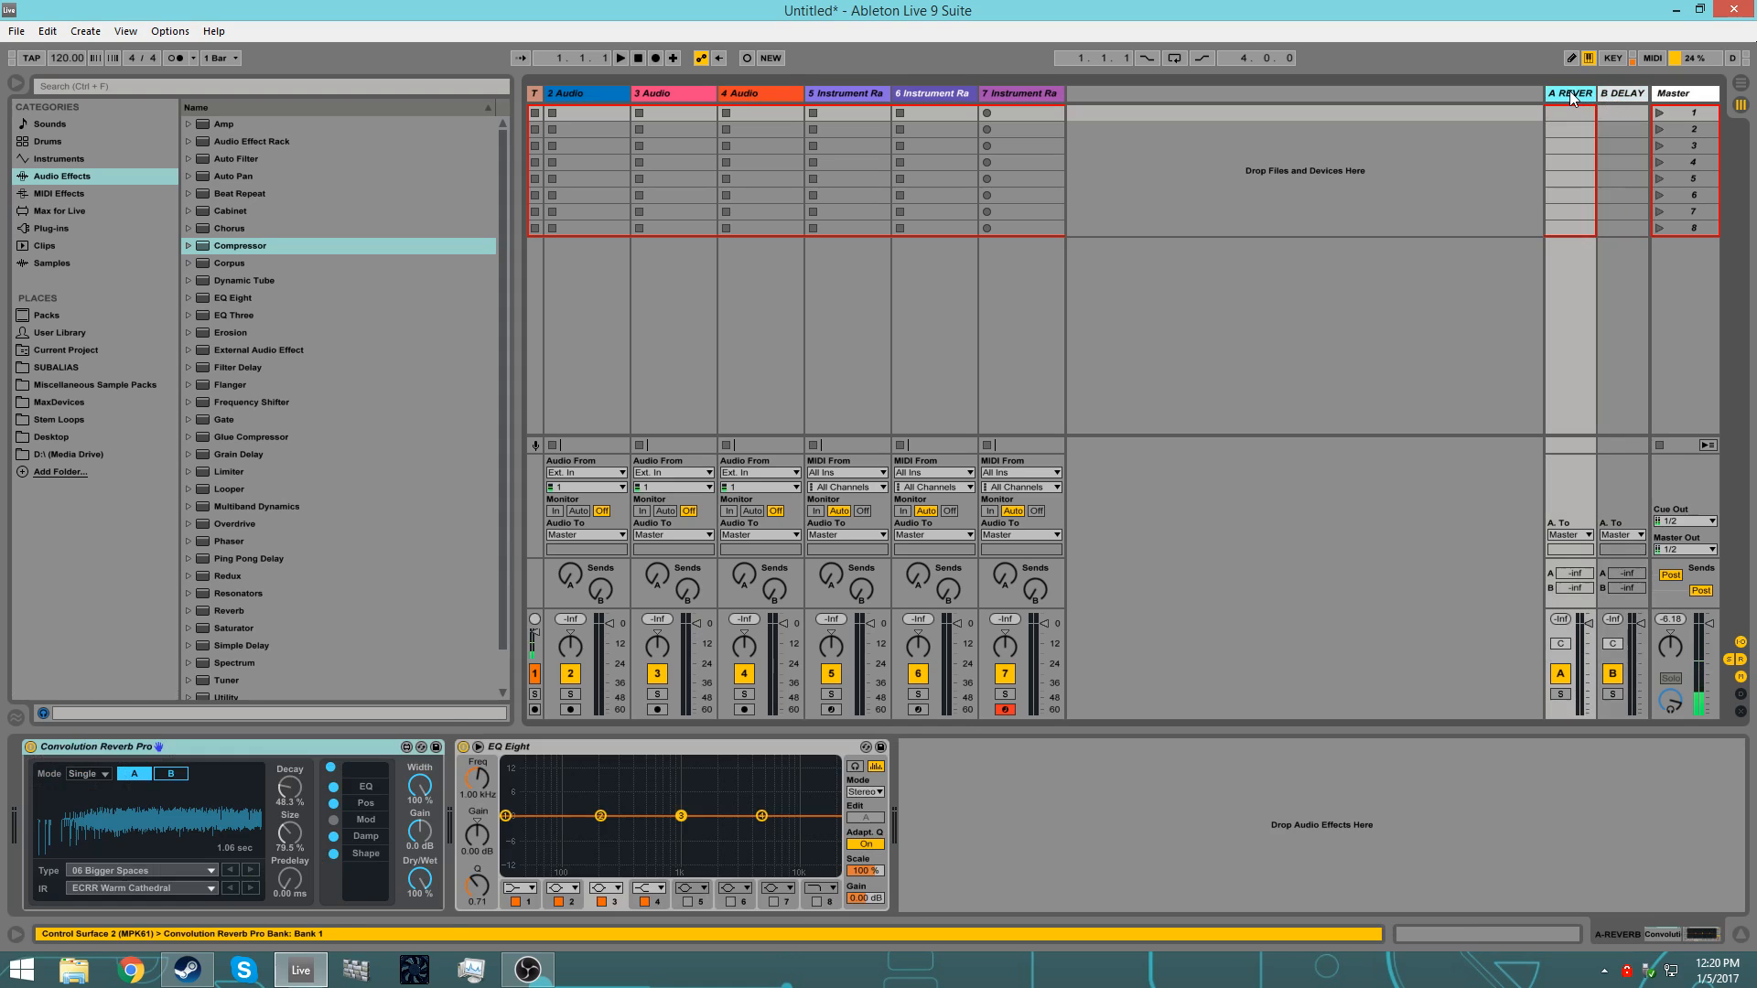
Step: Add a Spectrum device at the end of the Master track's device chain
left_click(1684, 96)
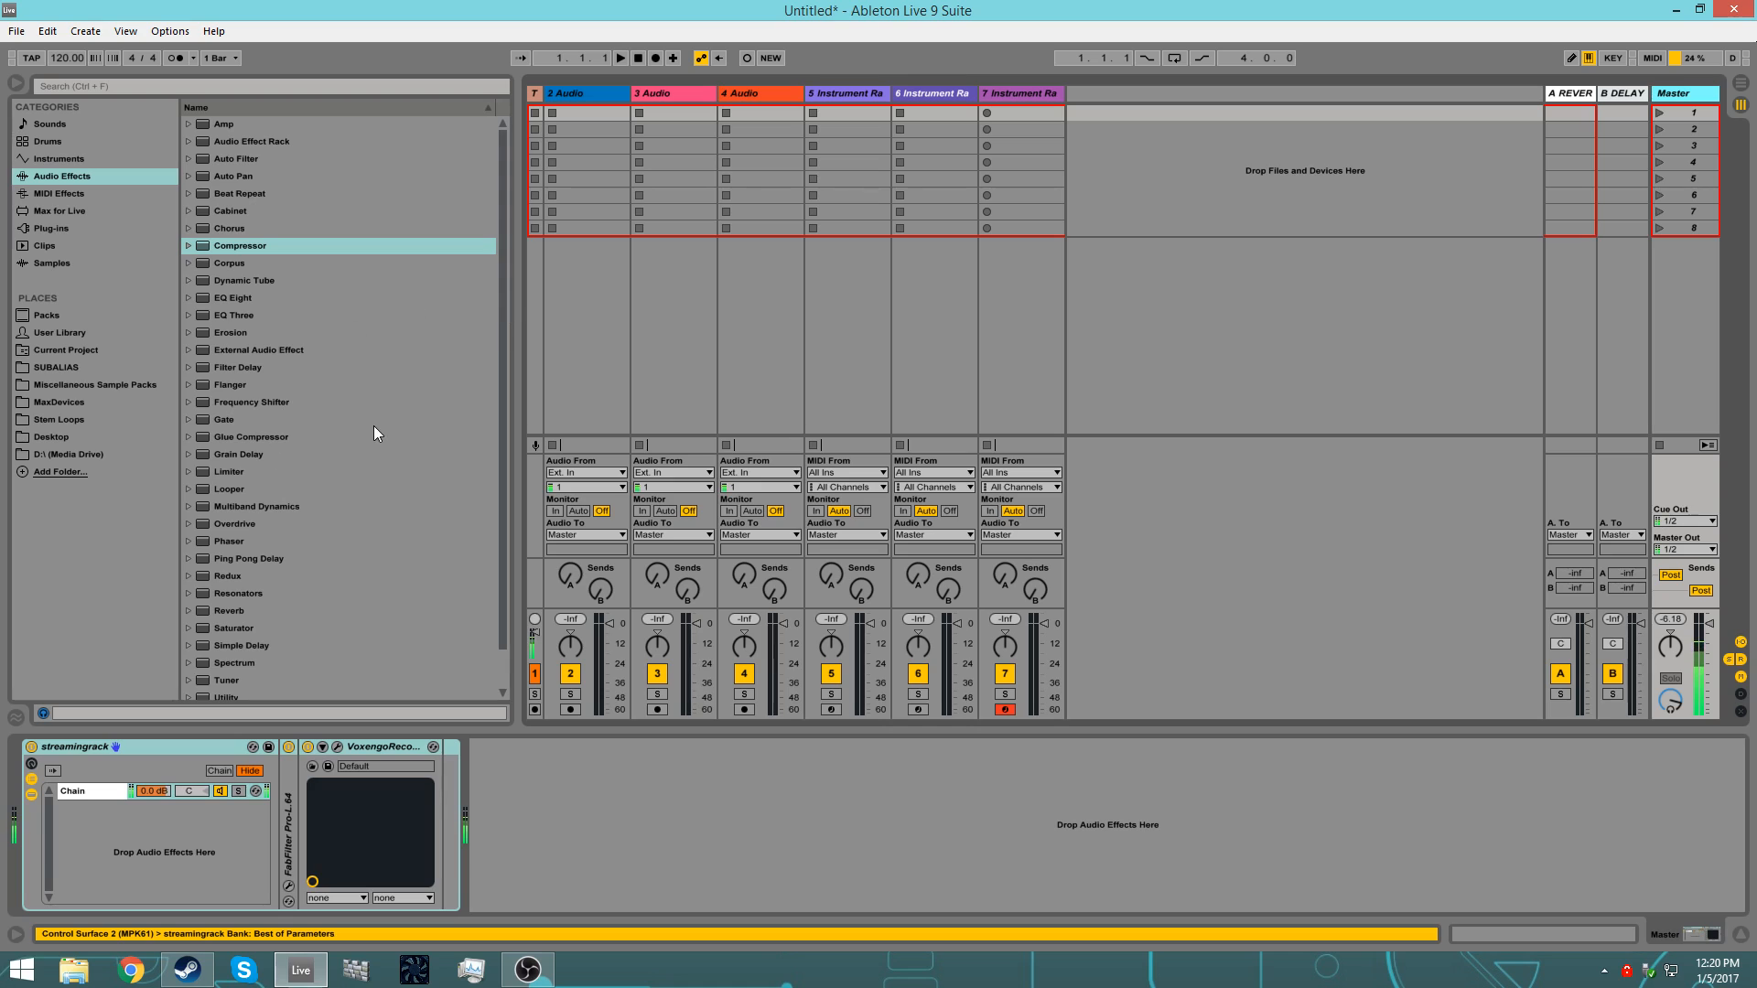
scroll(247, 673, "down", 2)
left_click_drag(227, 619, 545, 800)
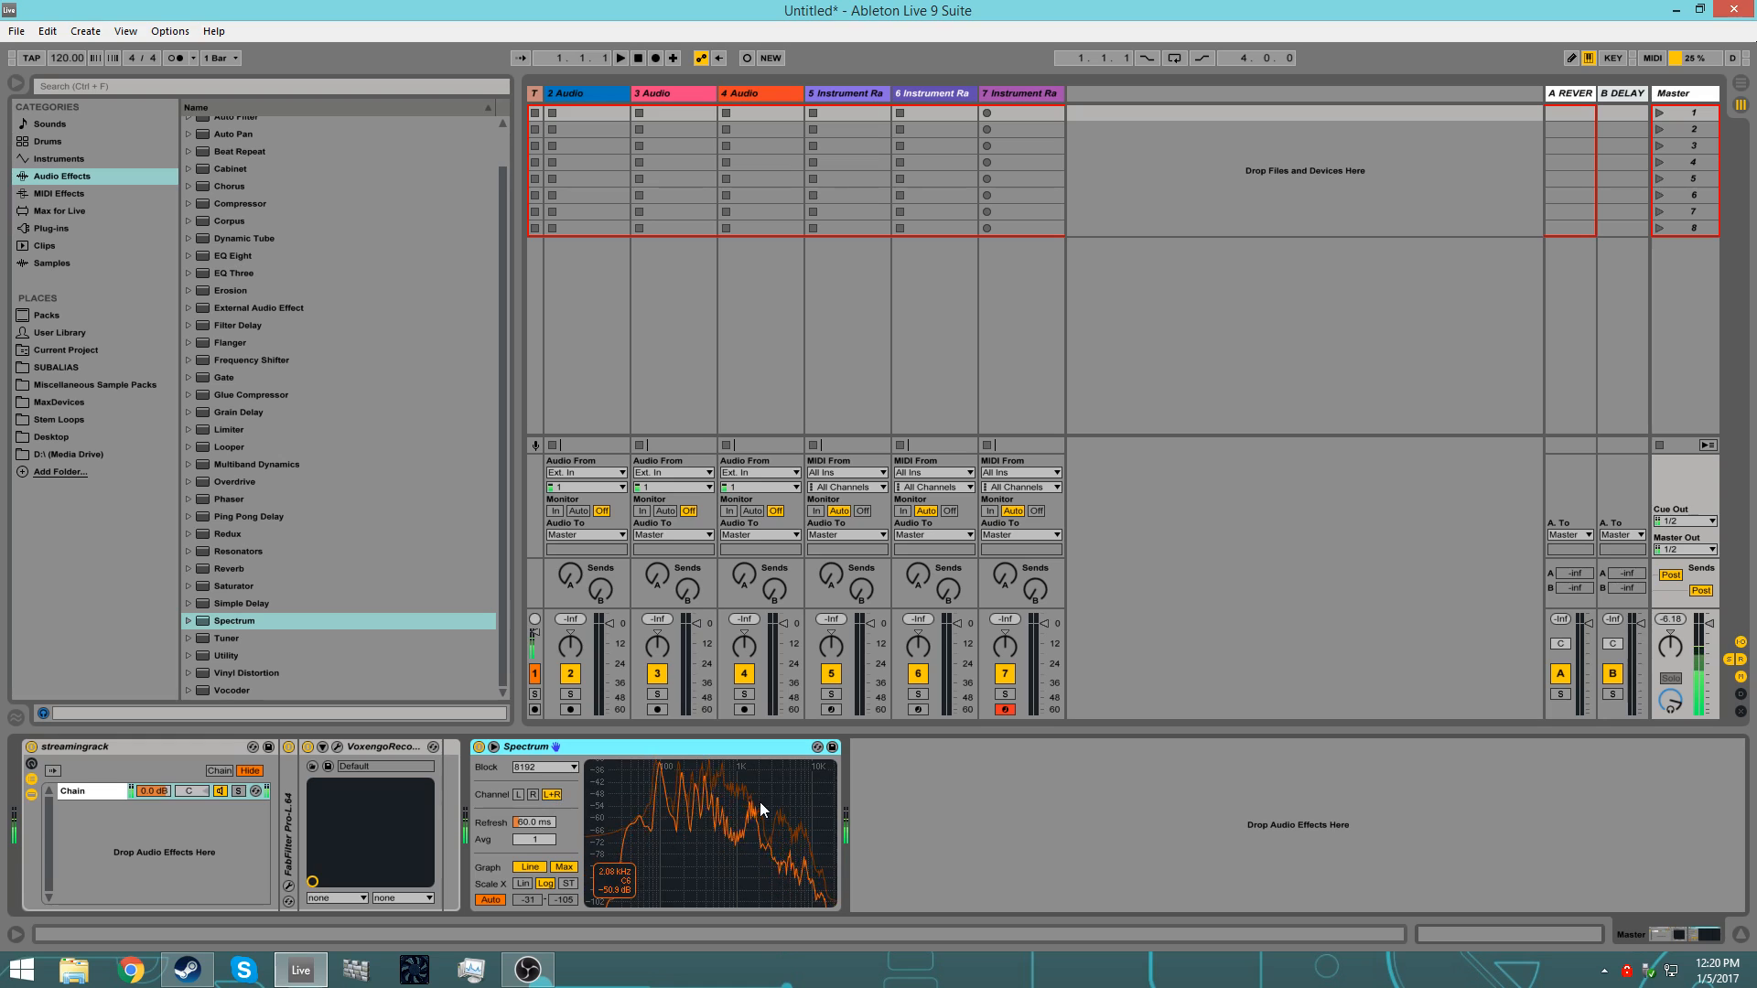
Step: Set the Spectrum's block size to 16384, switch its graph to Bins and turn off Max
left_click(548, 767)
left_click(554, 805)
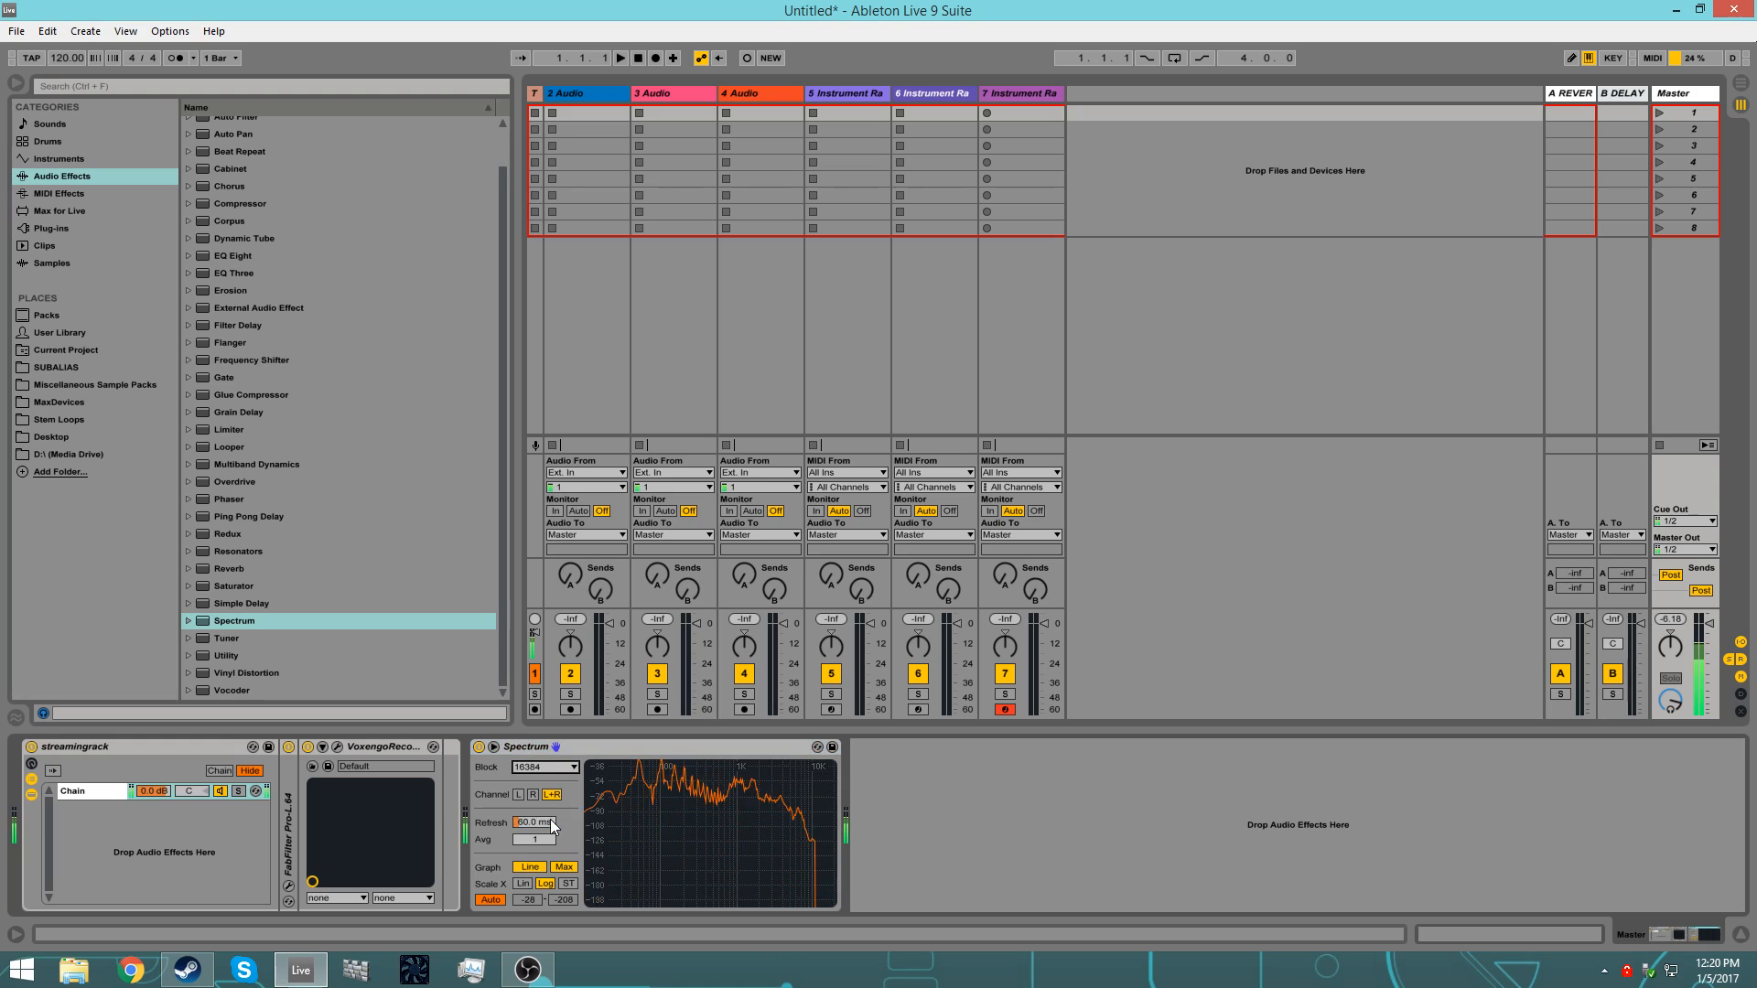
left_click(529, 866)
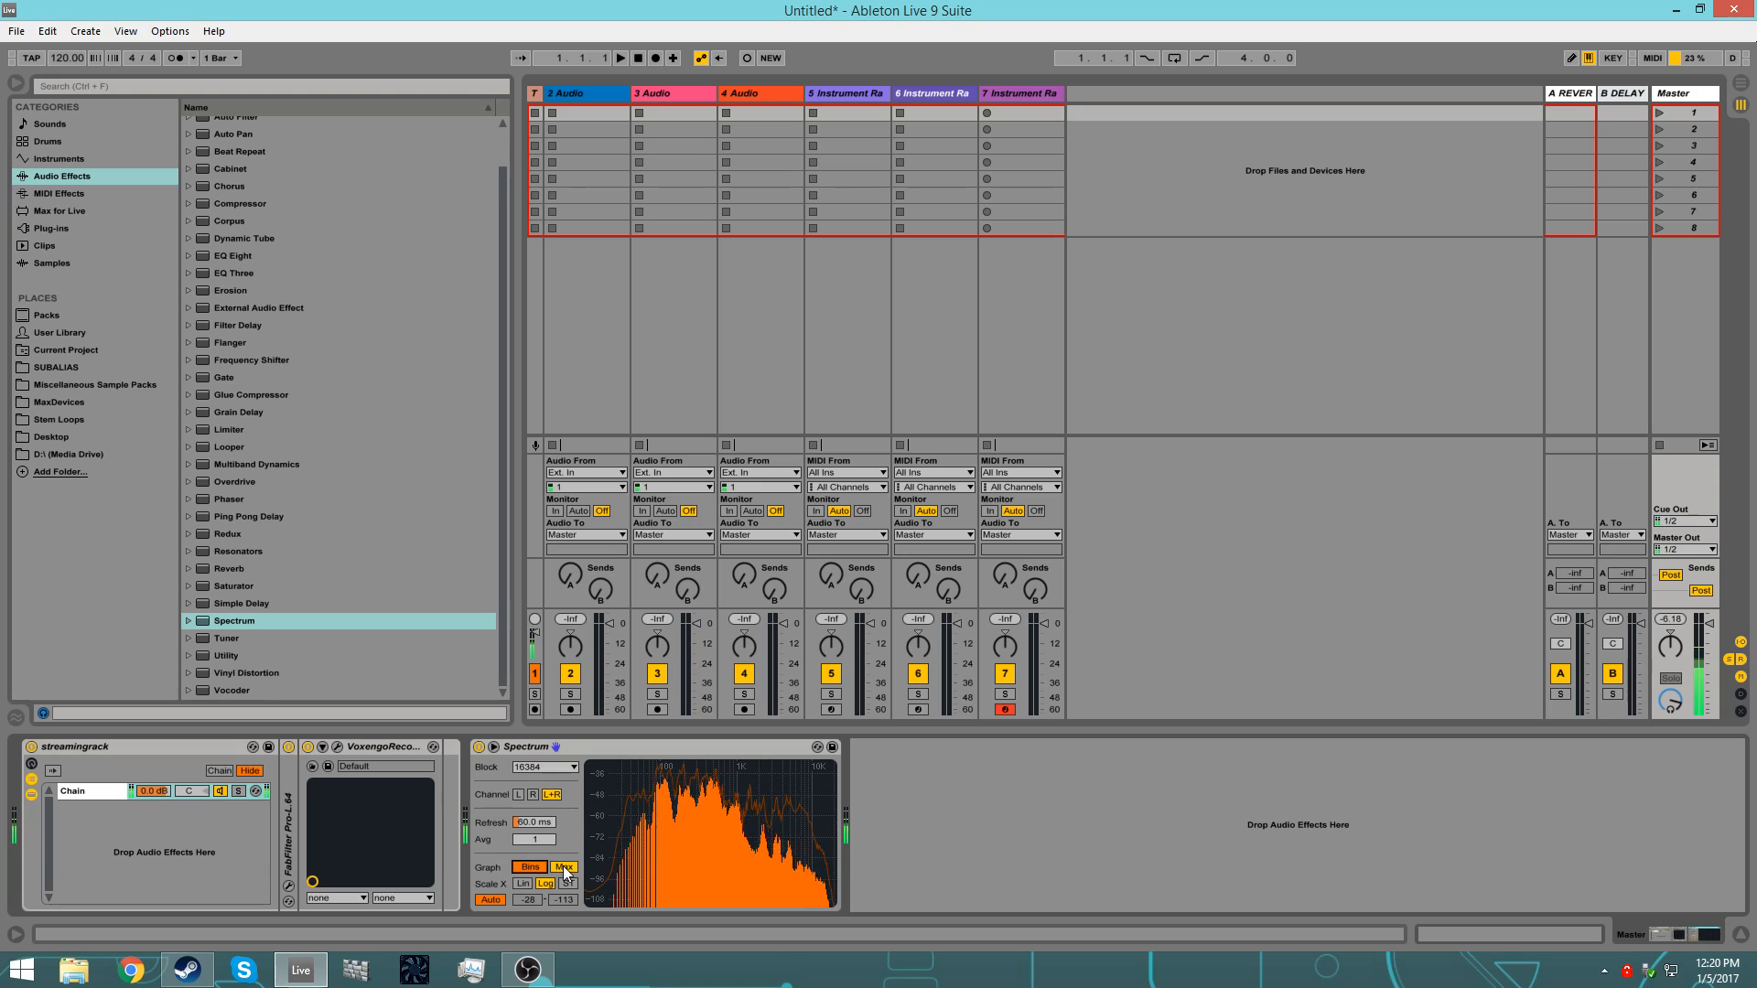
Step: Expand the Spectrum display into the large view, hide the browser and bring up the 2 Audio track's devices
left_click(492, 748)
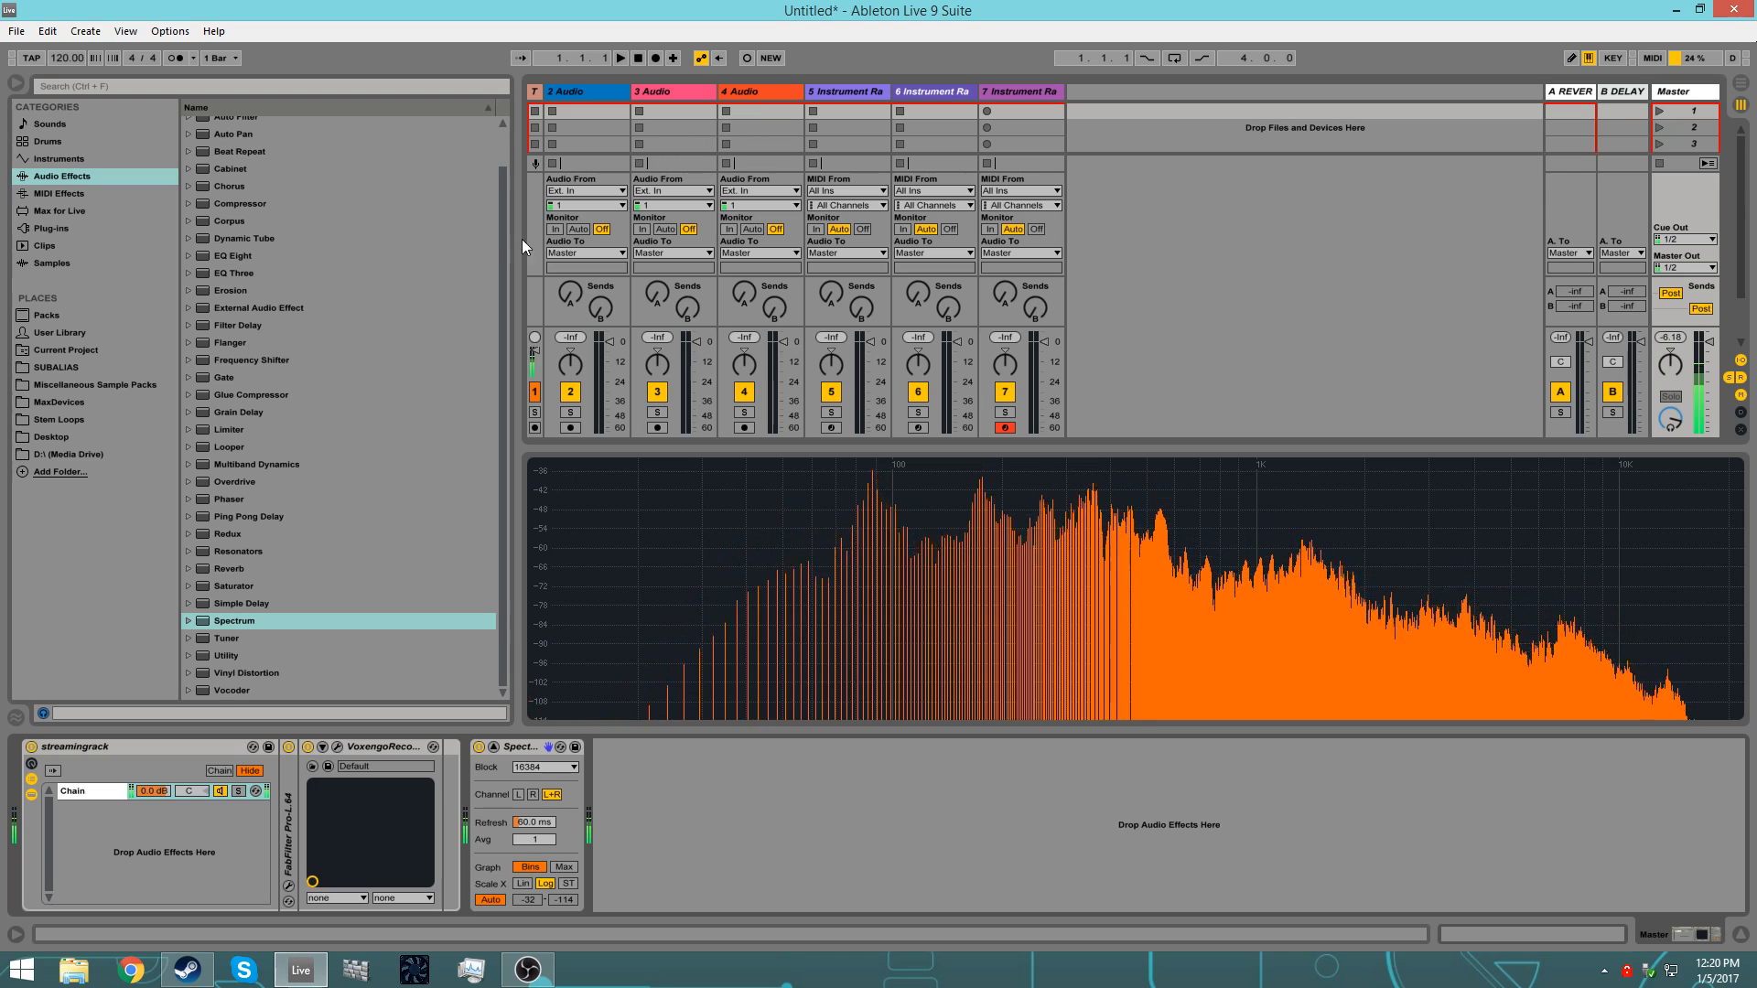
left_click(15, 85)
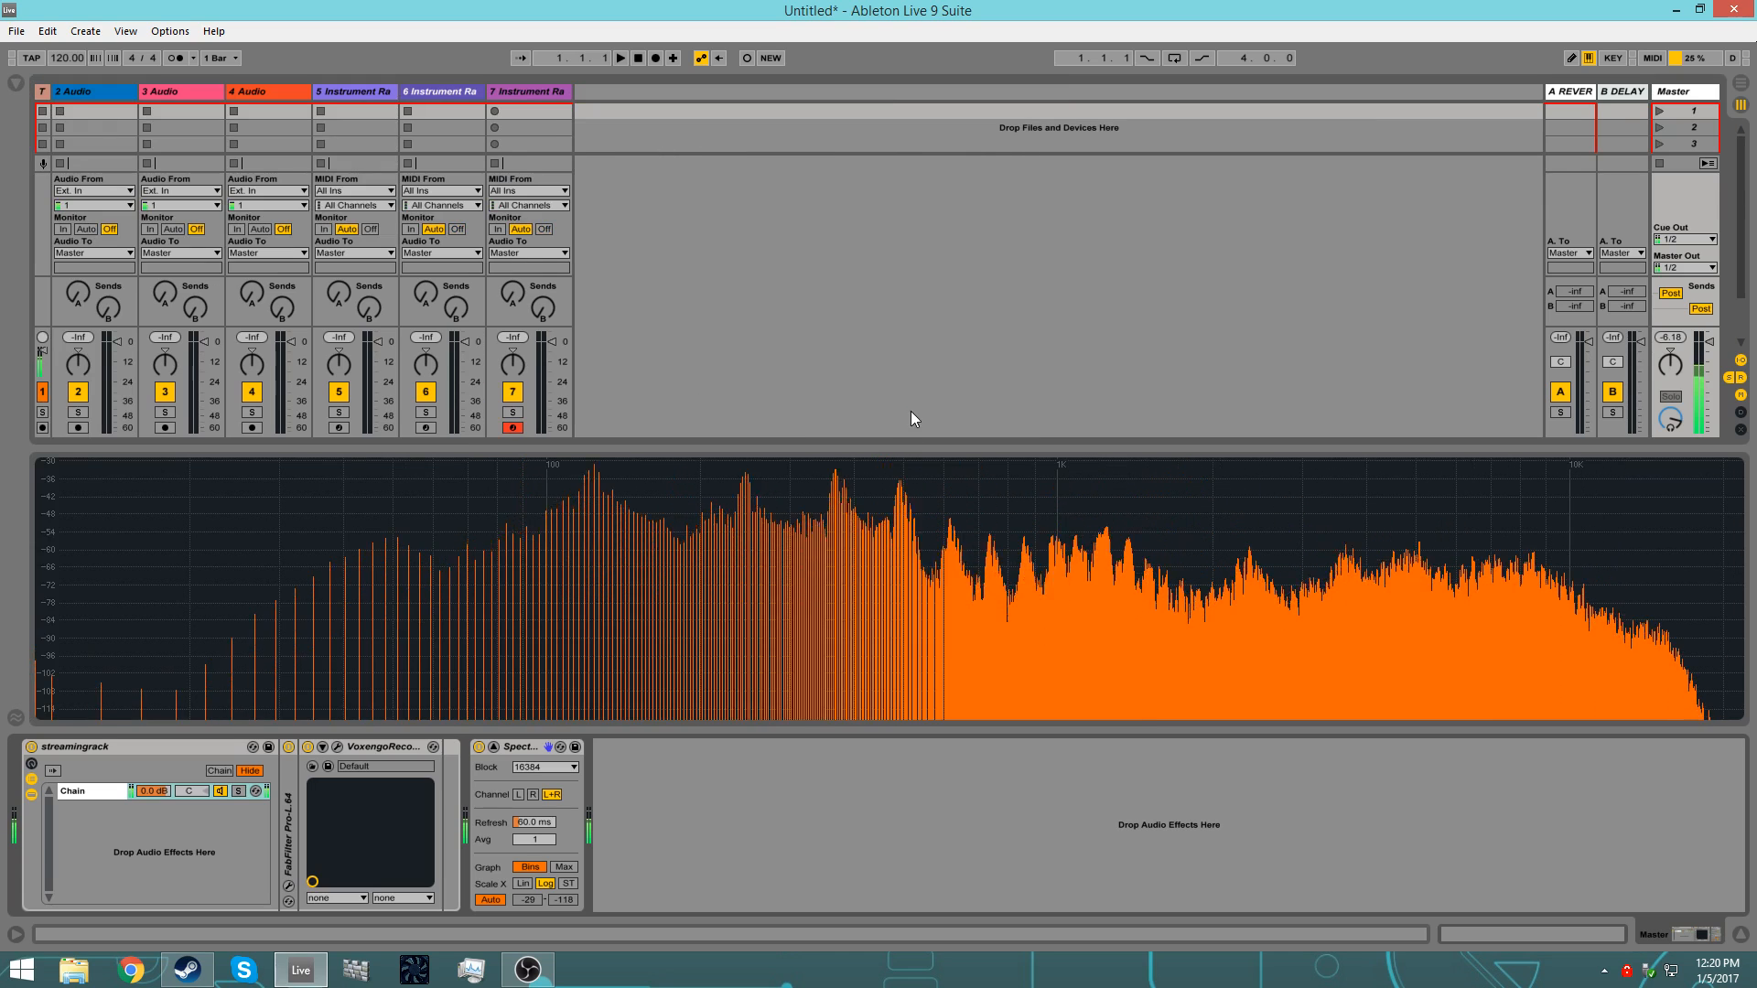
left_click(99, 91)
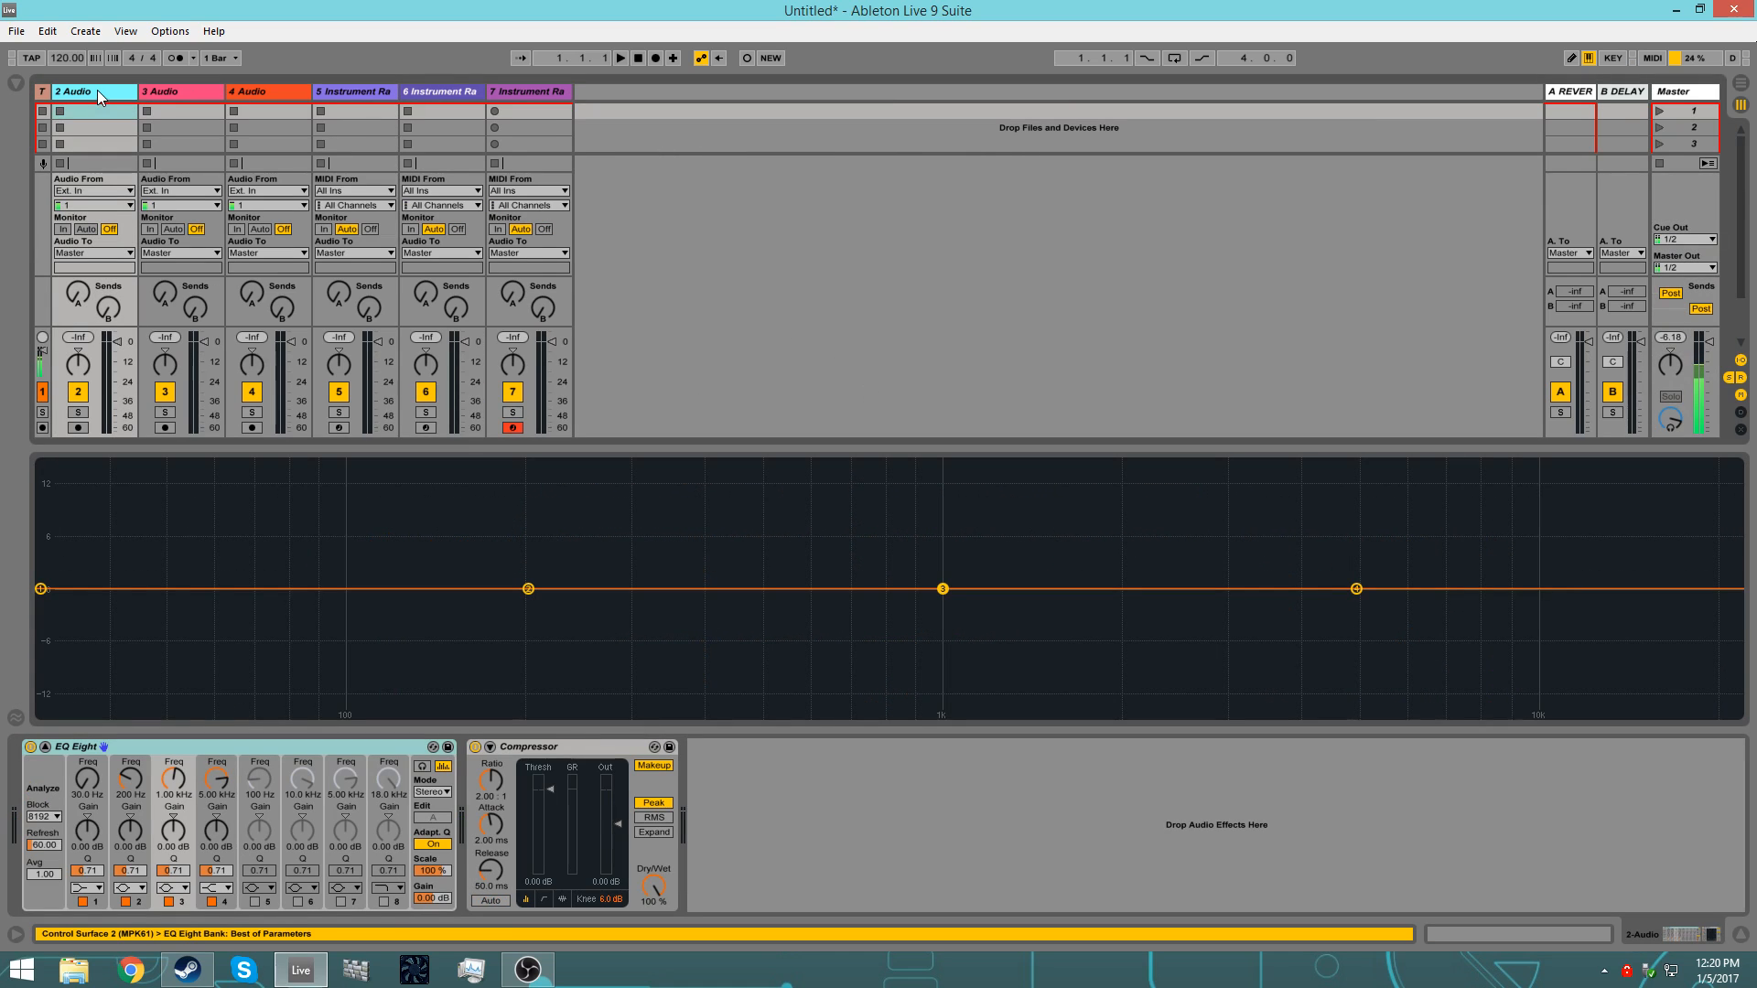
Step: Rename the three MIDI tracks Drums, Bass and Lead
left_click(345, 91)
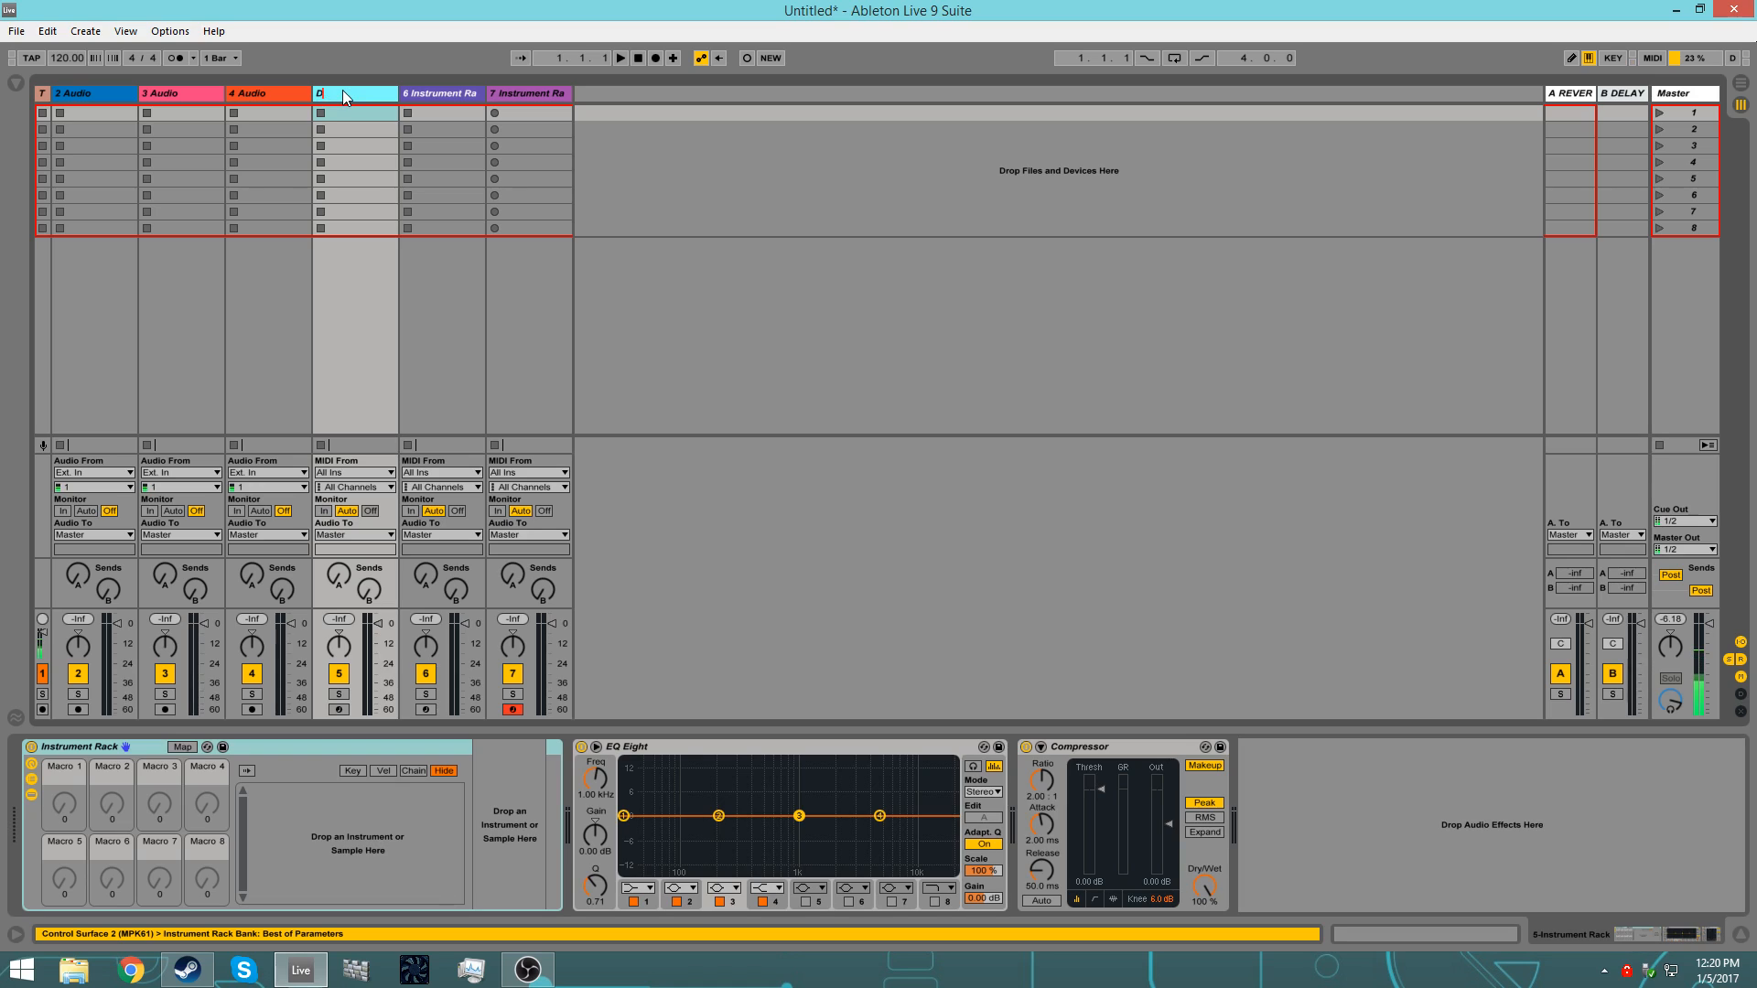
key("Tab")
type("Bass")
key("Tab")
type("Lead")
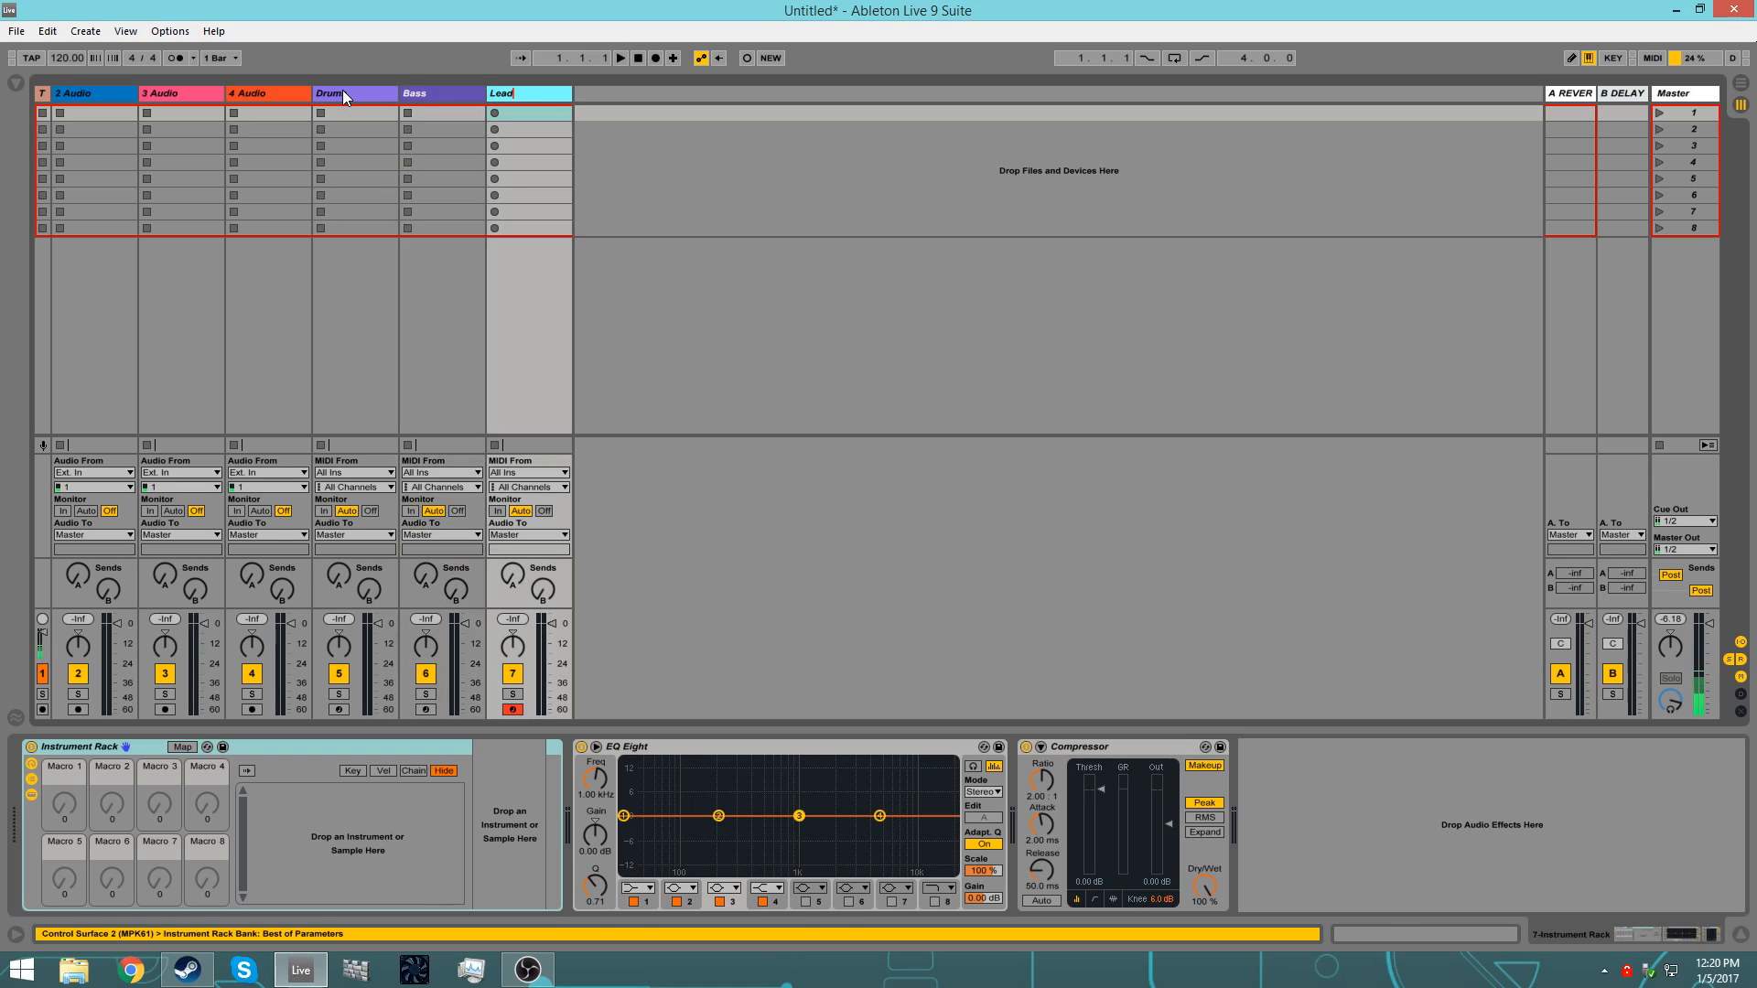
key("Return")
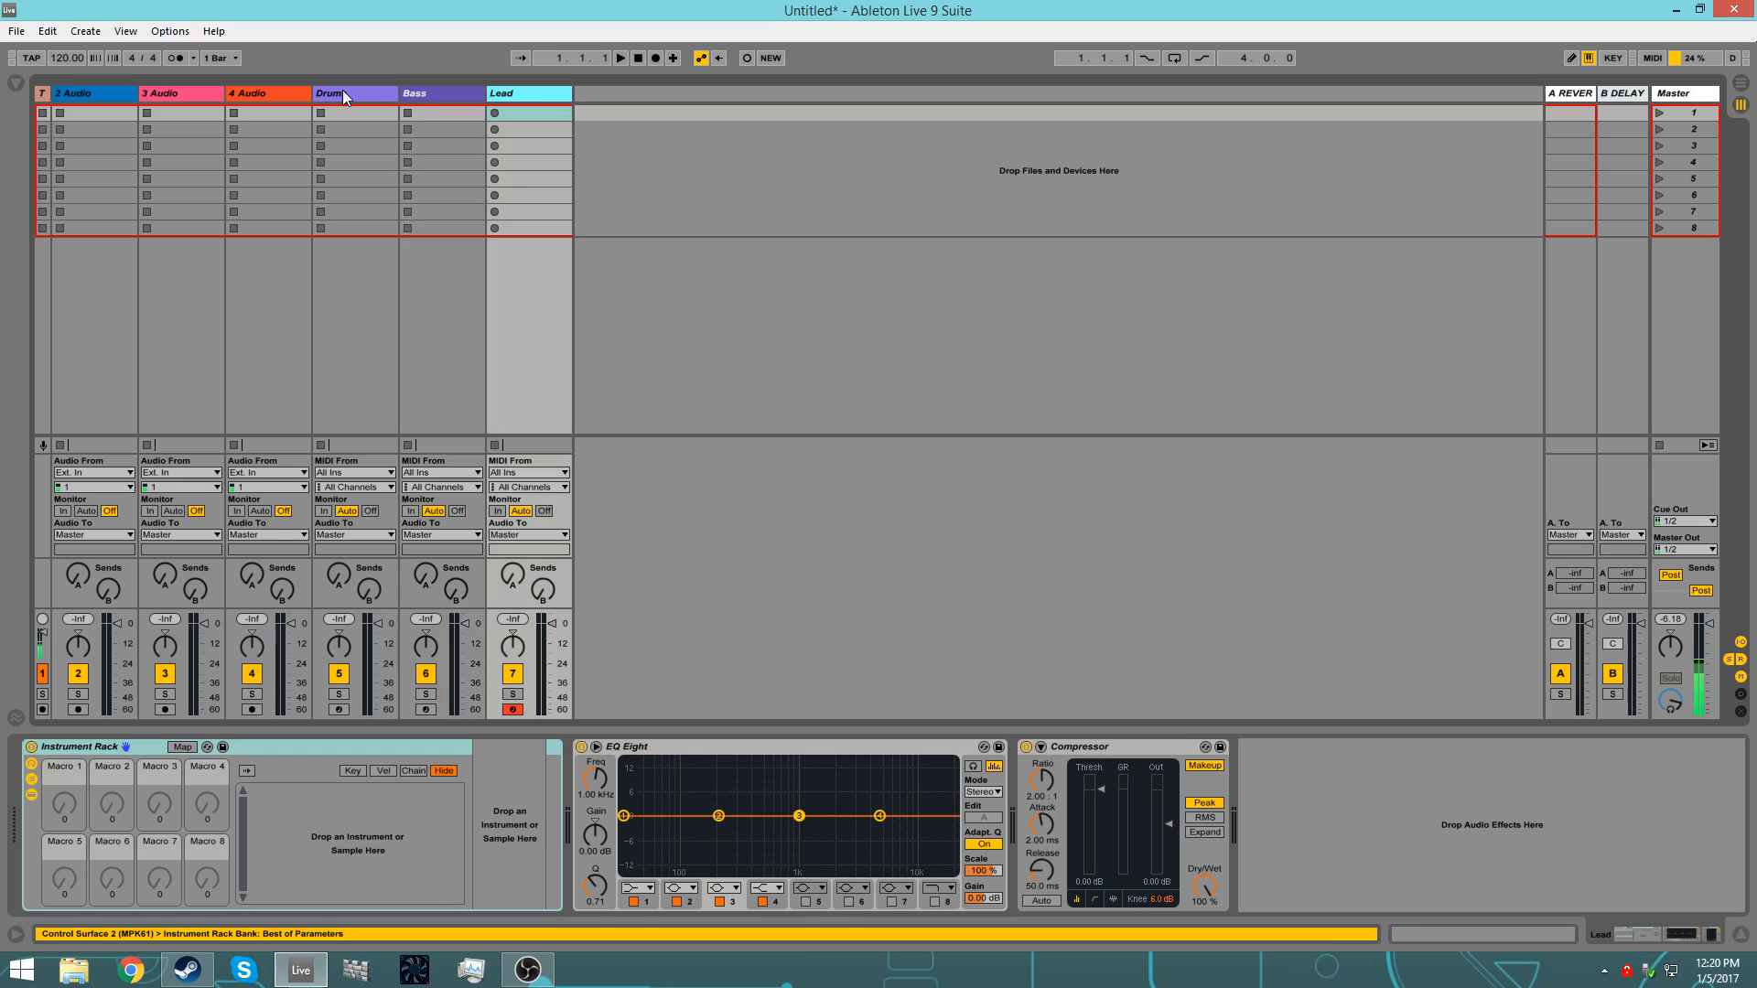
Step: Color the 2 Audio track orange-red and the 3 Audio track lime green
right_click(69, 95)
left_click(83, 315)
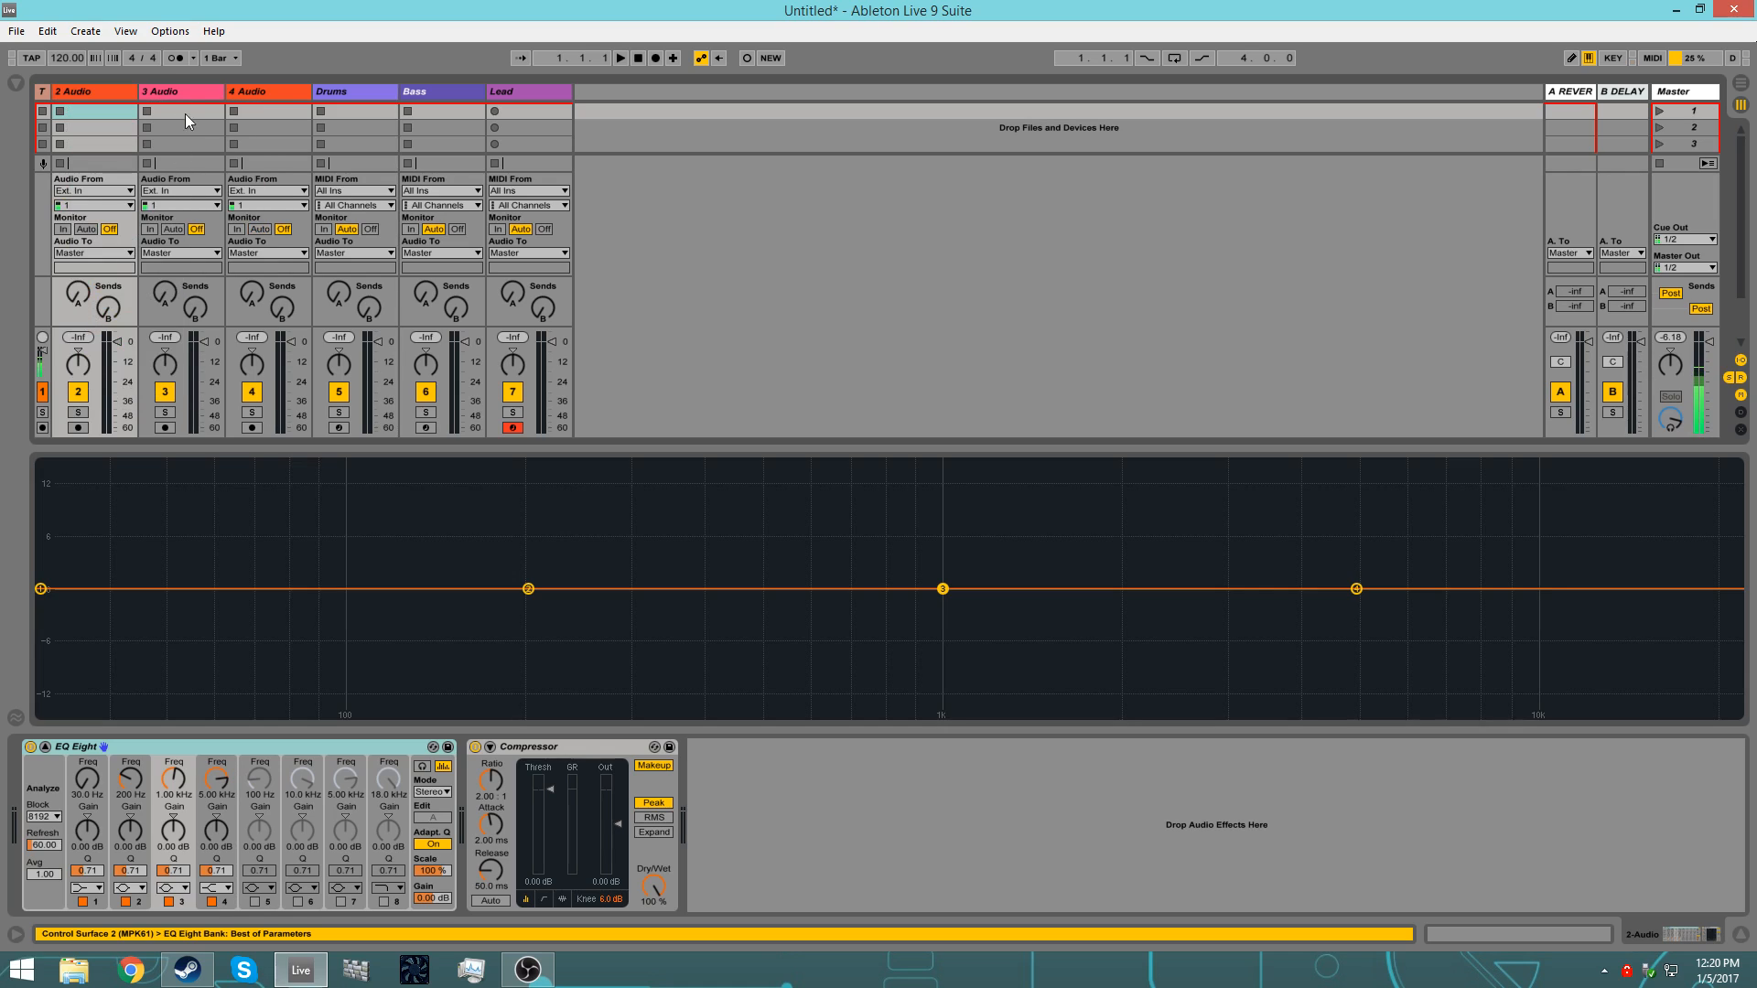
right_click(173, 84)
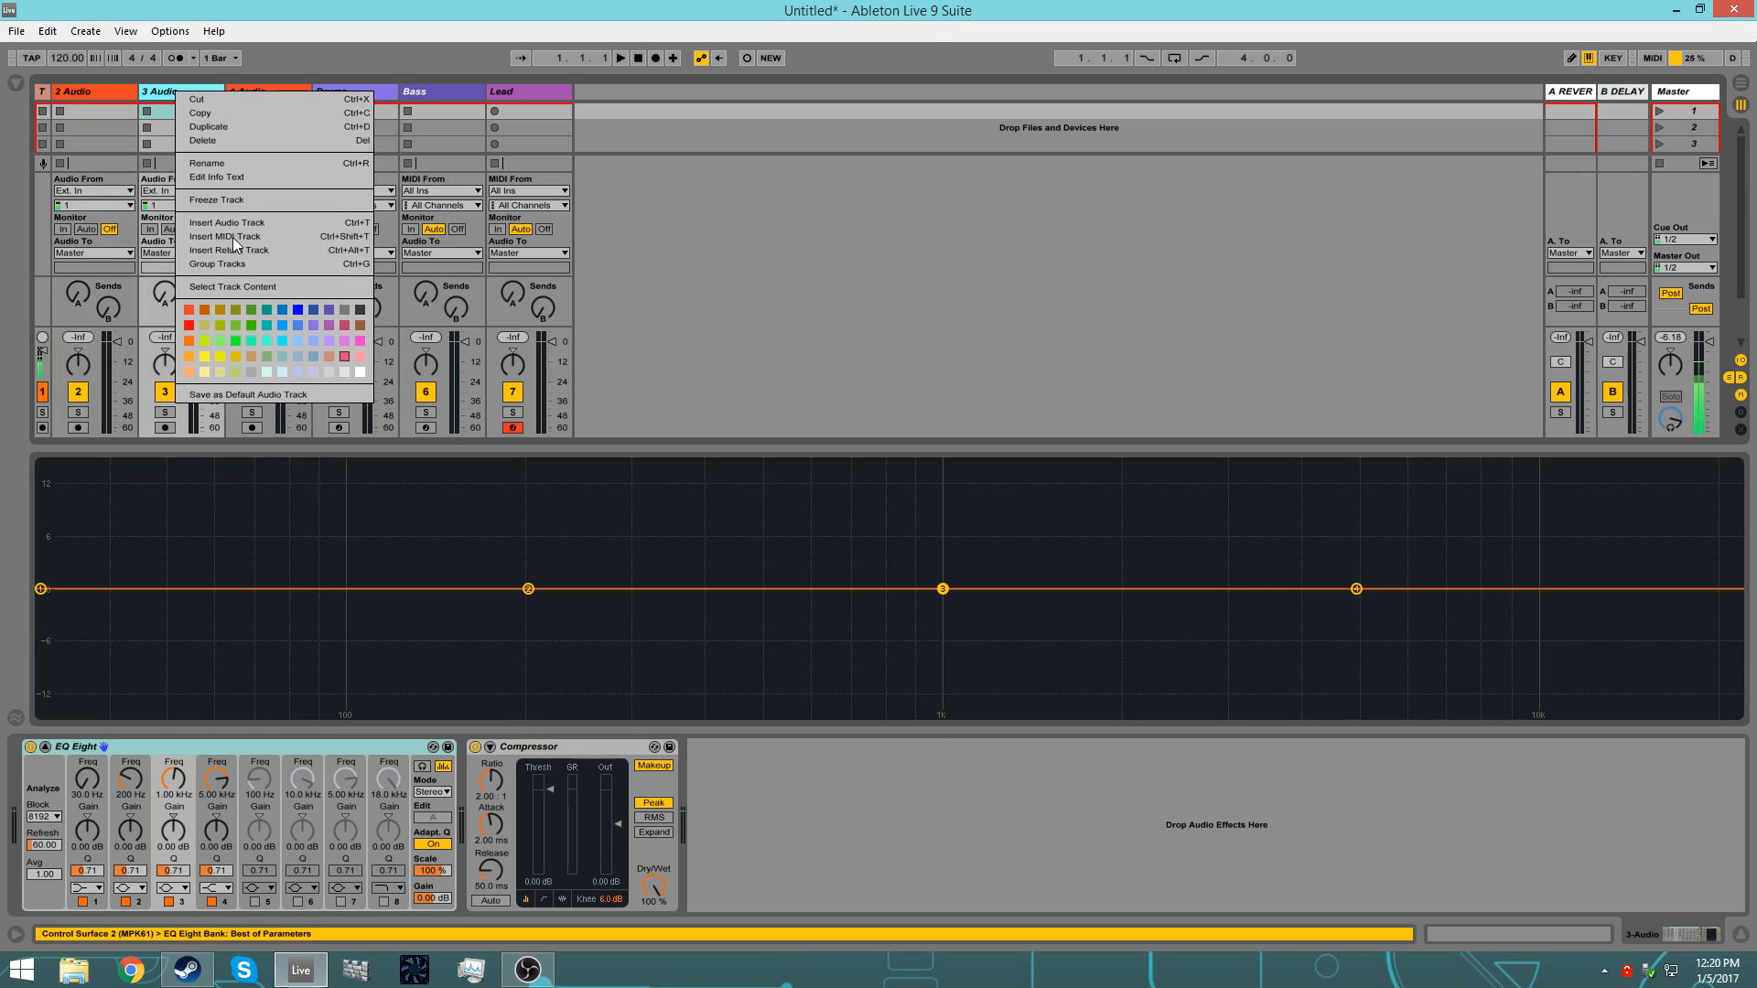
left_click(212, 332)
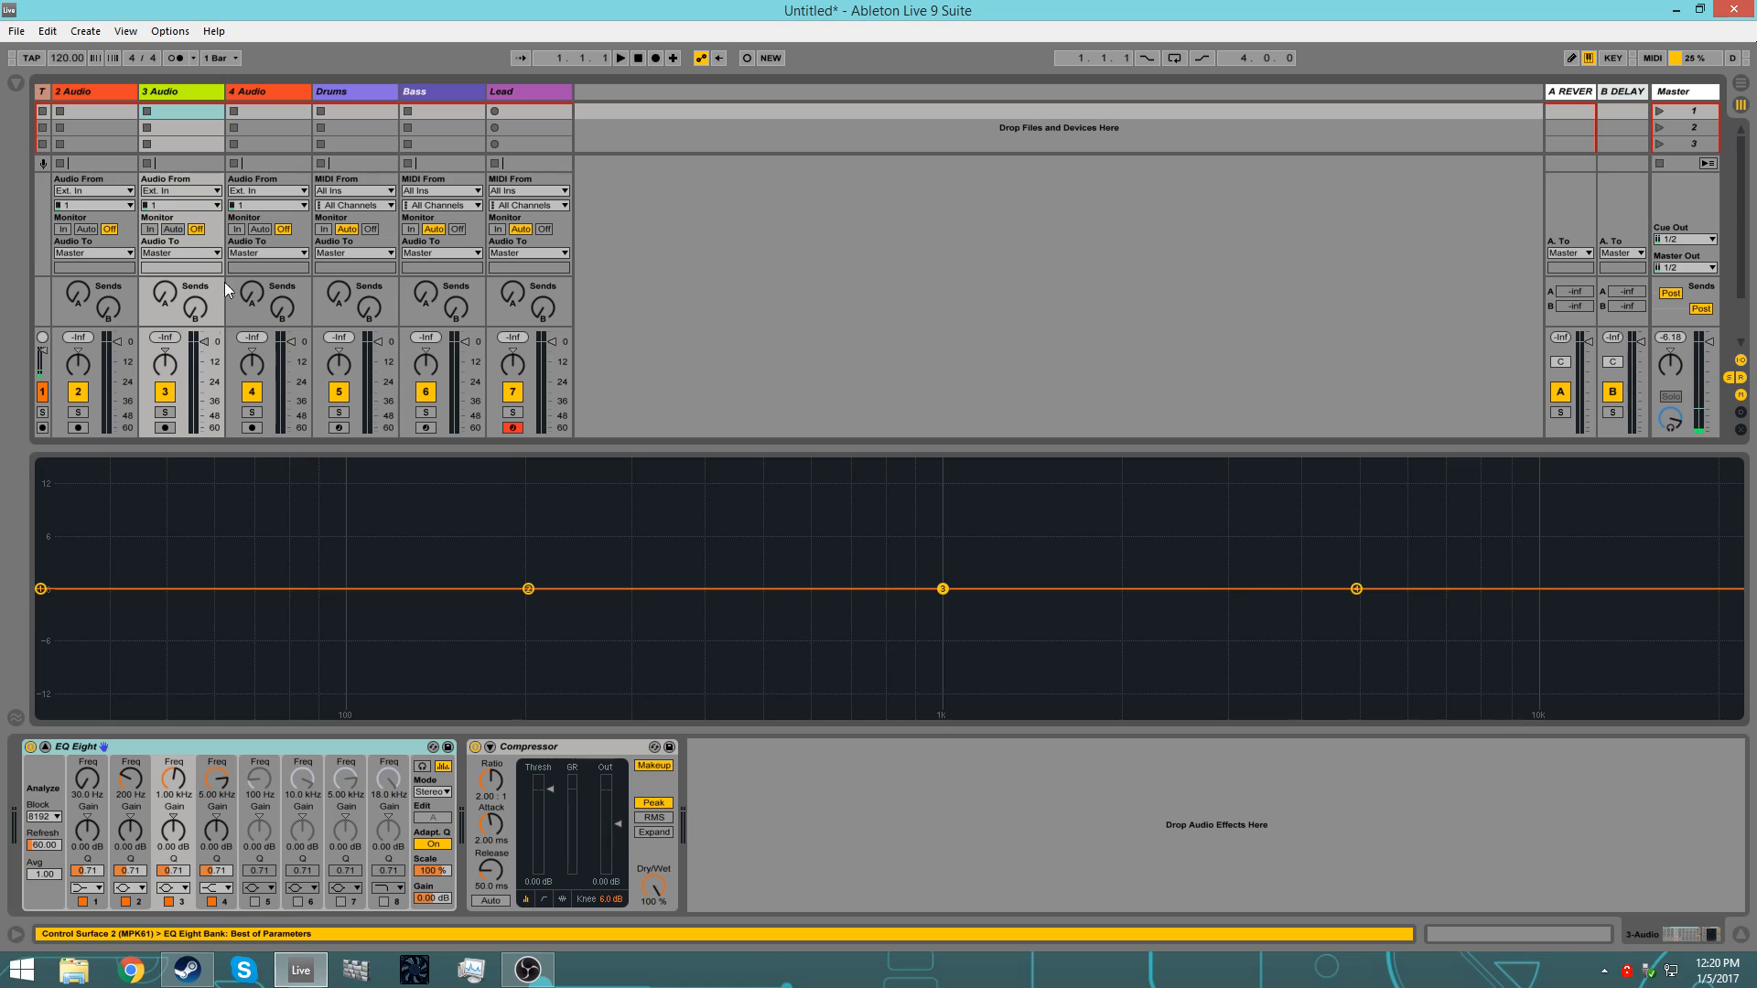
Step: Lower the volume of the three audio tracks together to slightly below -12 dB
left_click(96, 95)
left_click(246, 96)
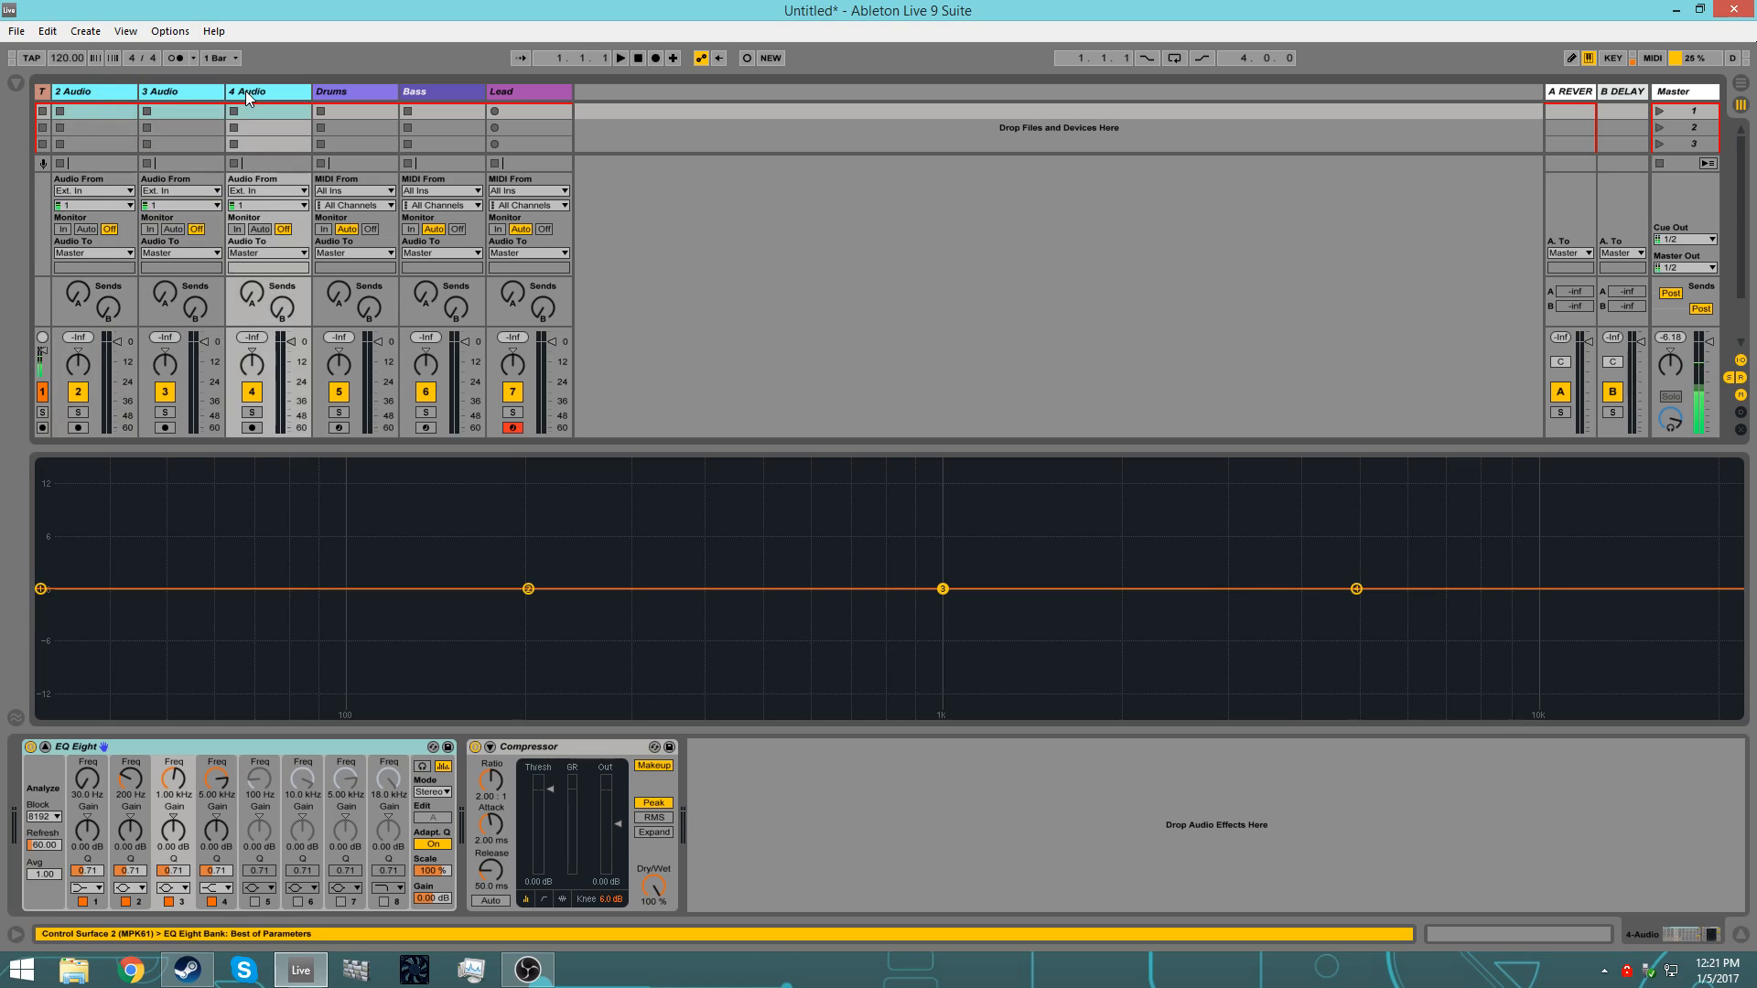
left_click_drag(204, 342, 207, 370)
Step: Pan the Drums, Bass and Lead tracks away from center
left_click(343, 360)
left_click_drag(424, 360, 424, 379)
left_click(504, 363)
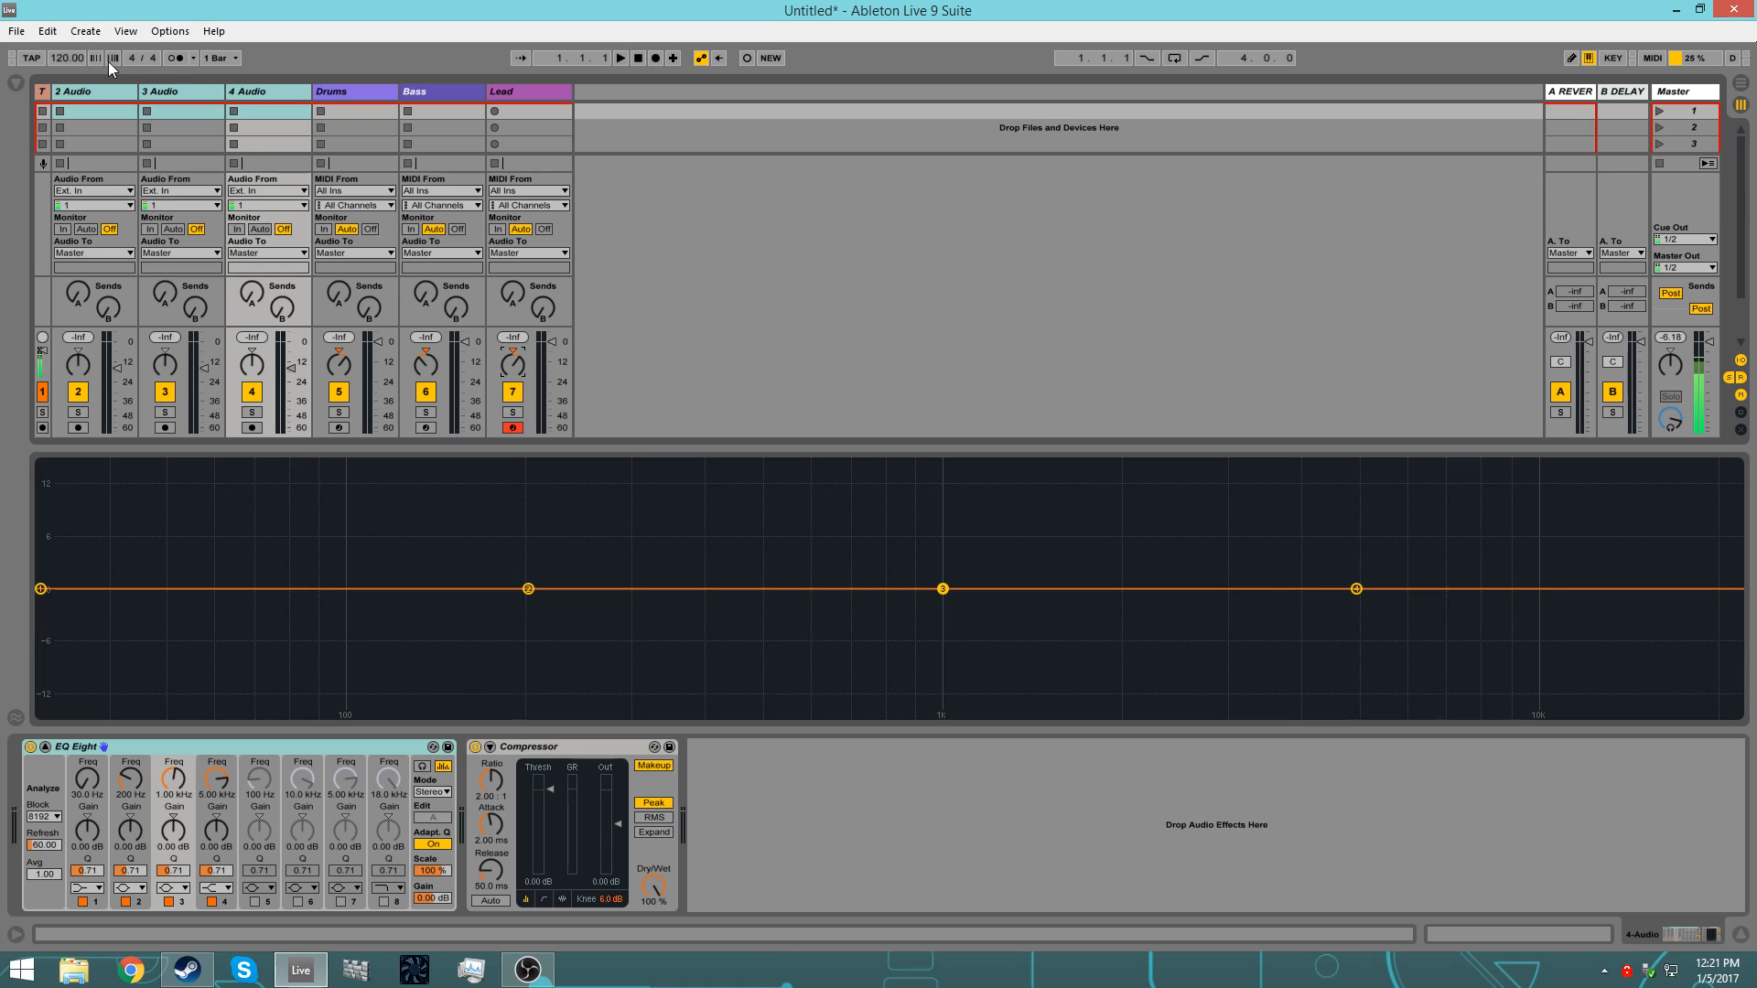
Step: Save the current set as the default template in the preferences, overwriting the existing one, and close the preferences
left_click(182, 34)
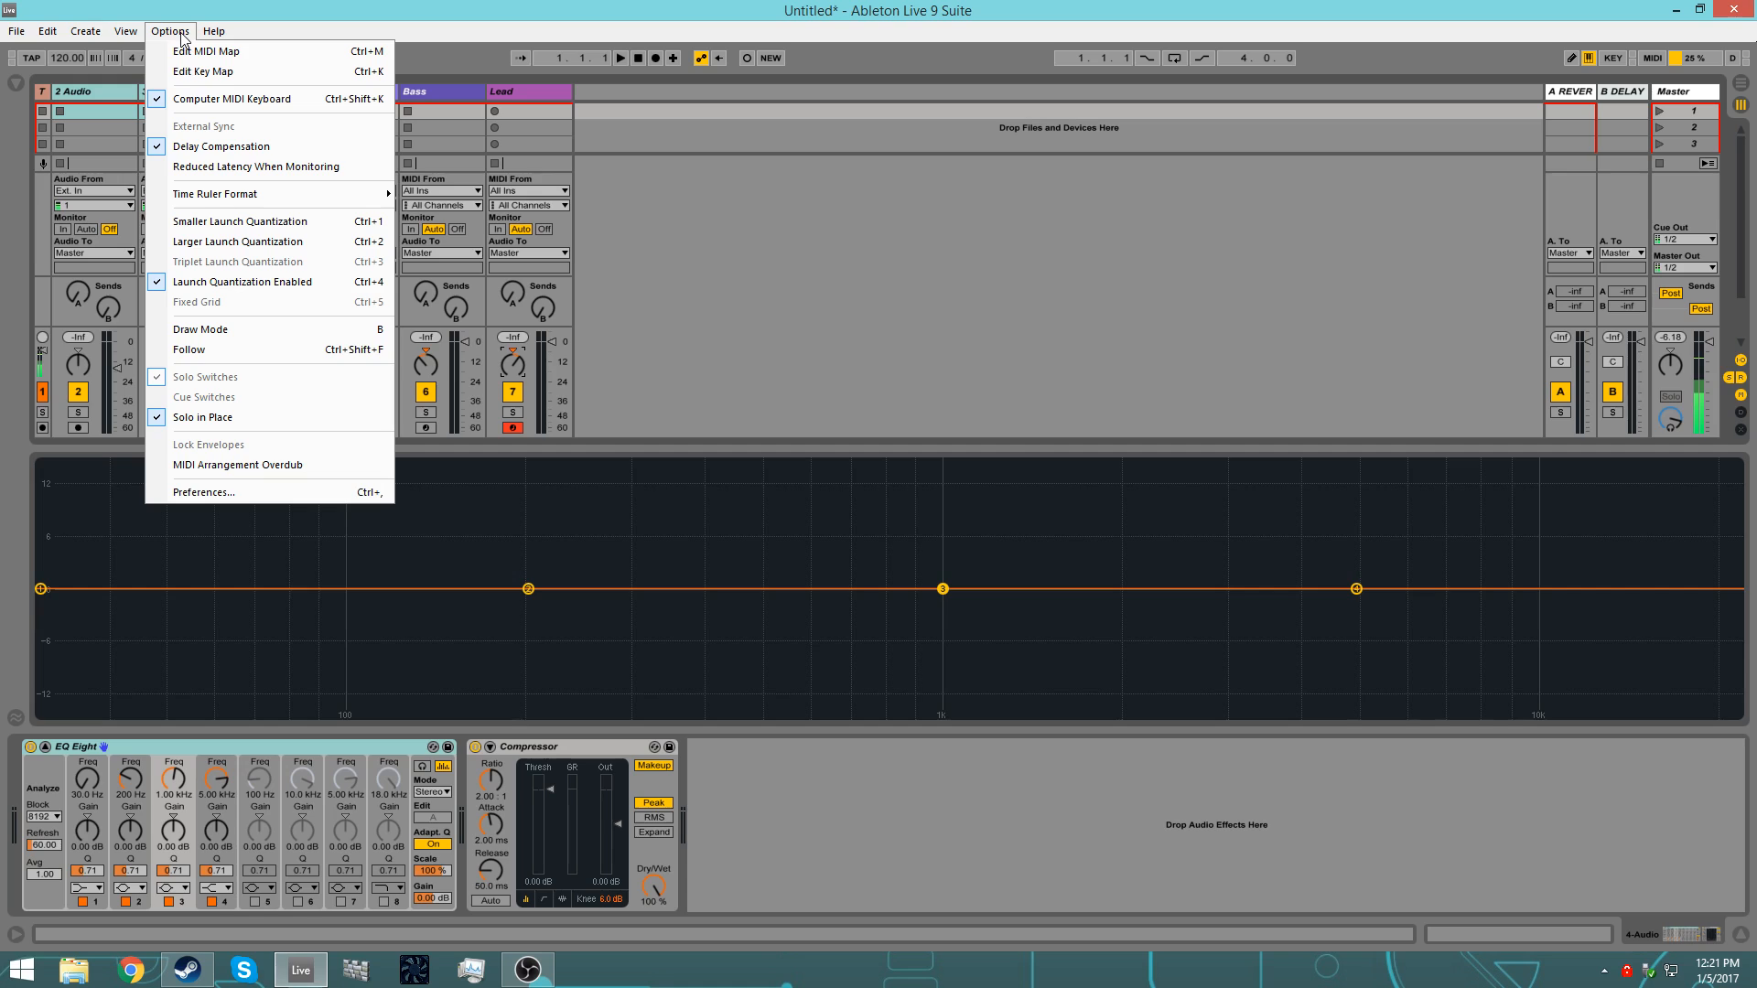
left_click(309, 491)
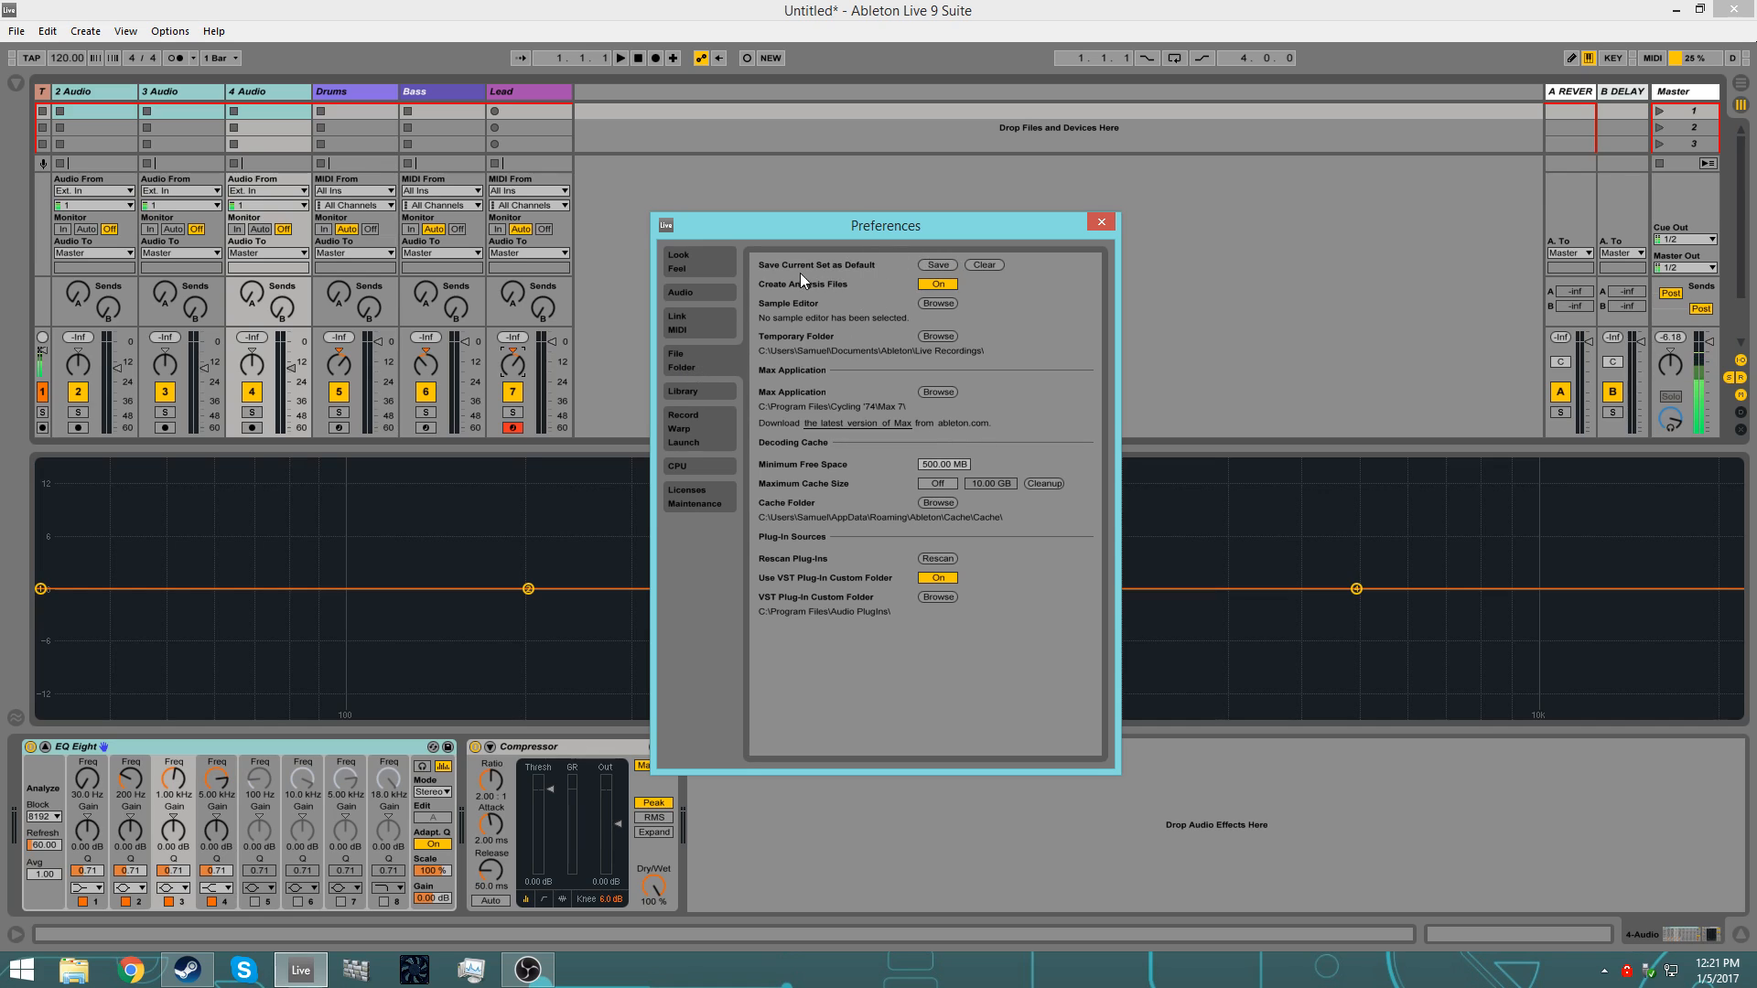
left_click(938, 265)
left_click(840, 533)
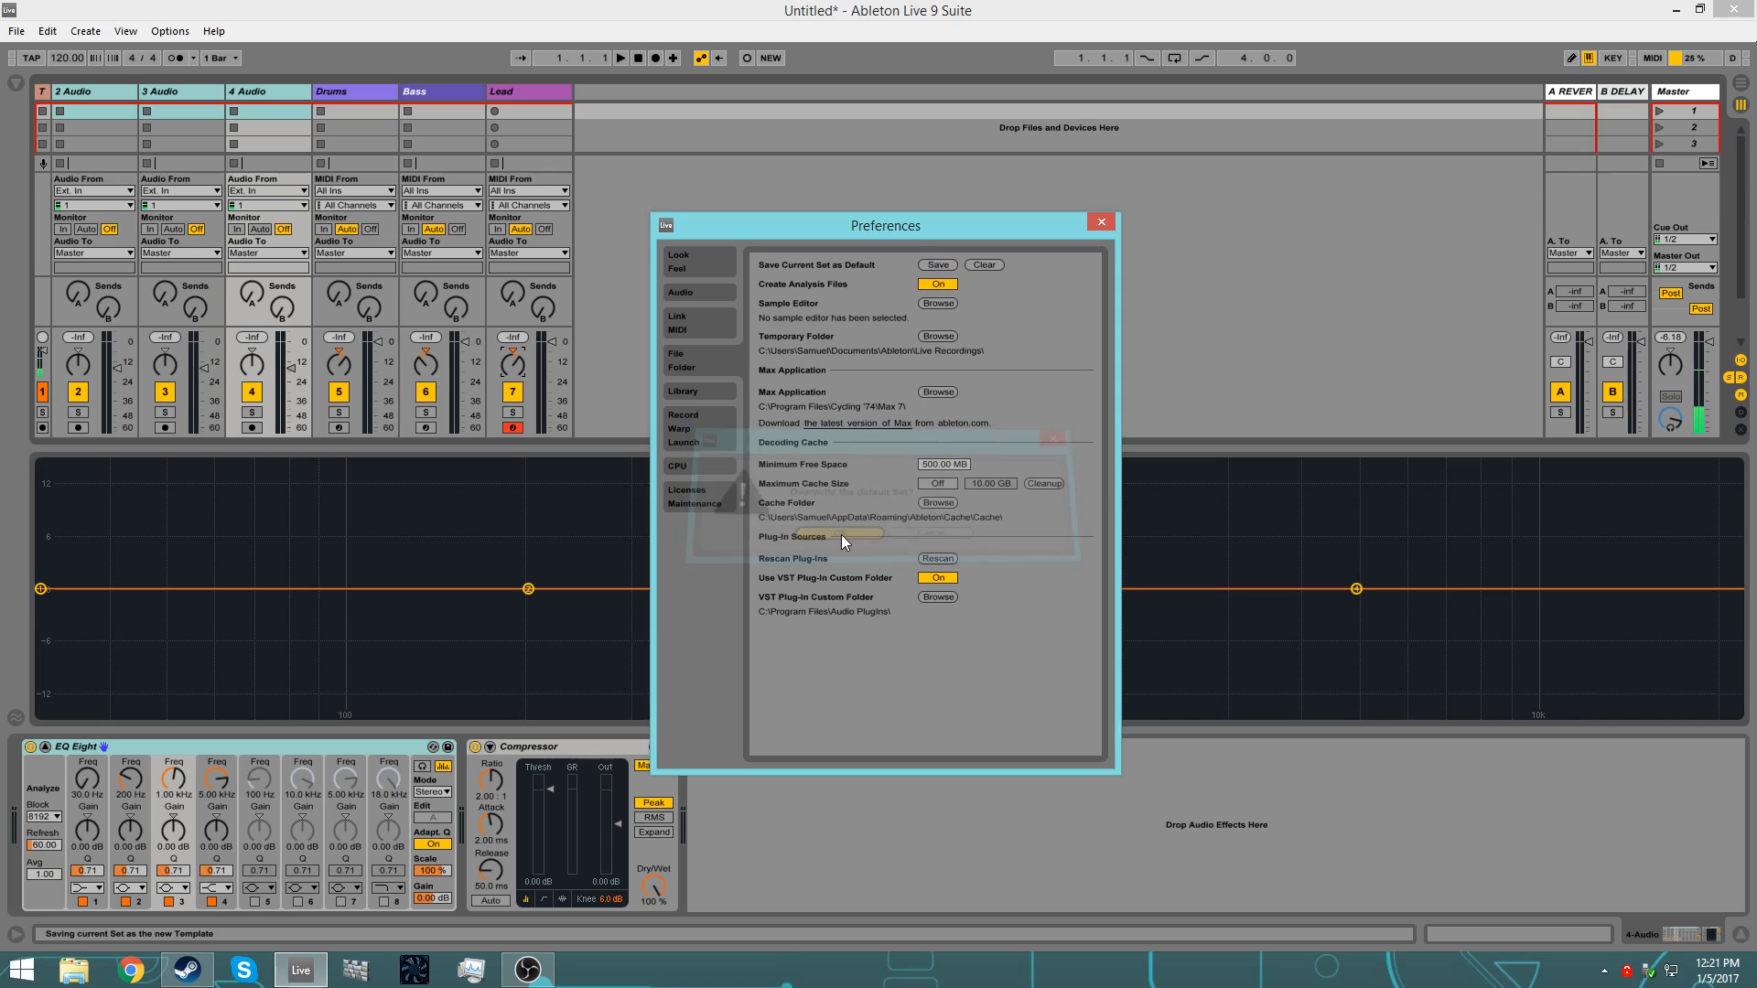
left_click(1101, 223)
Step: Enlarge the session clip area and create a new Live Set from the saved default template
left_click_drag(809, 449, 837, 633)
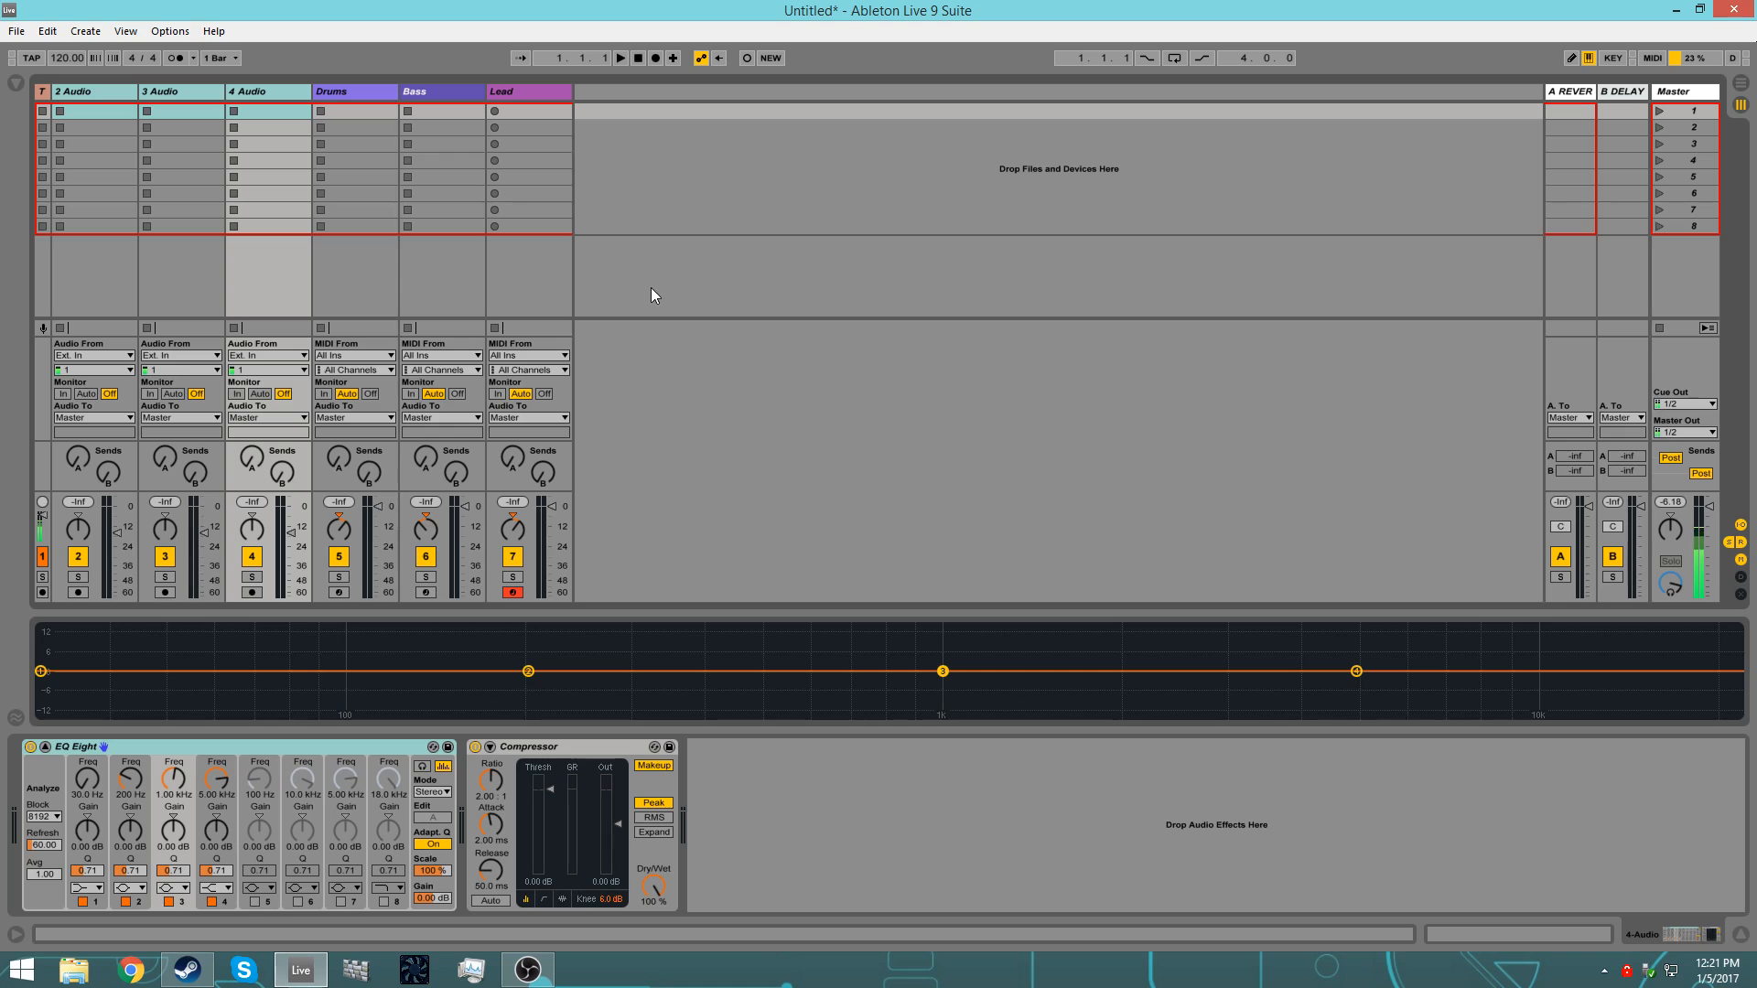
left_click(16, 31)
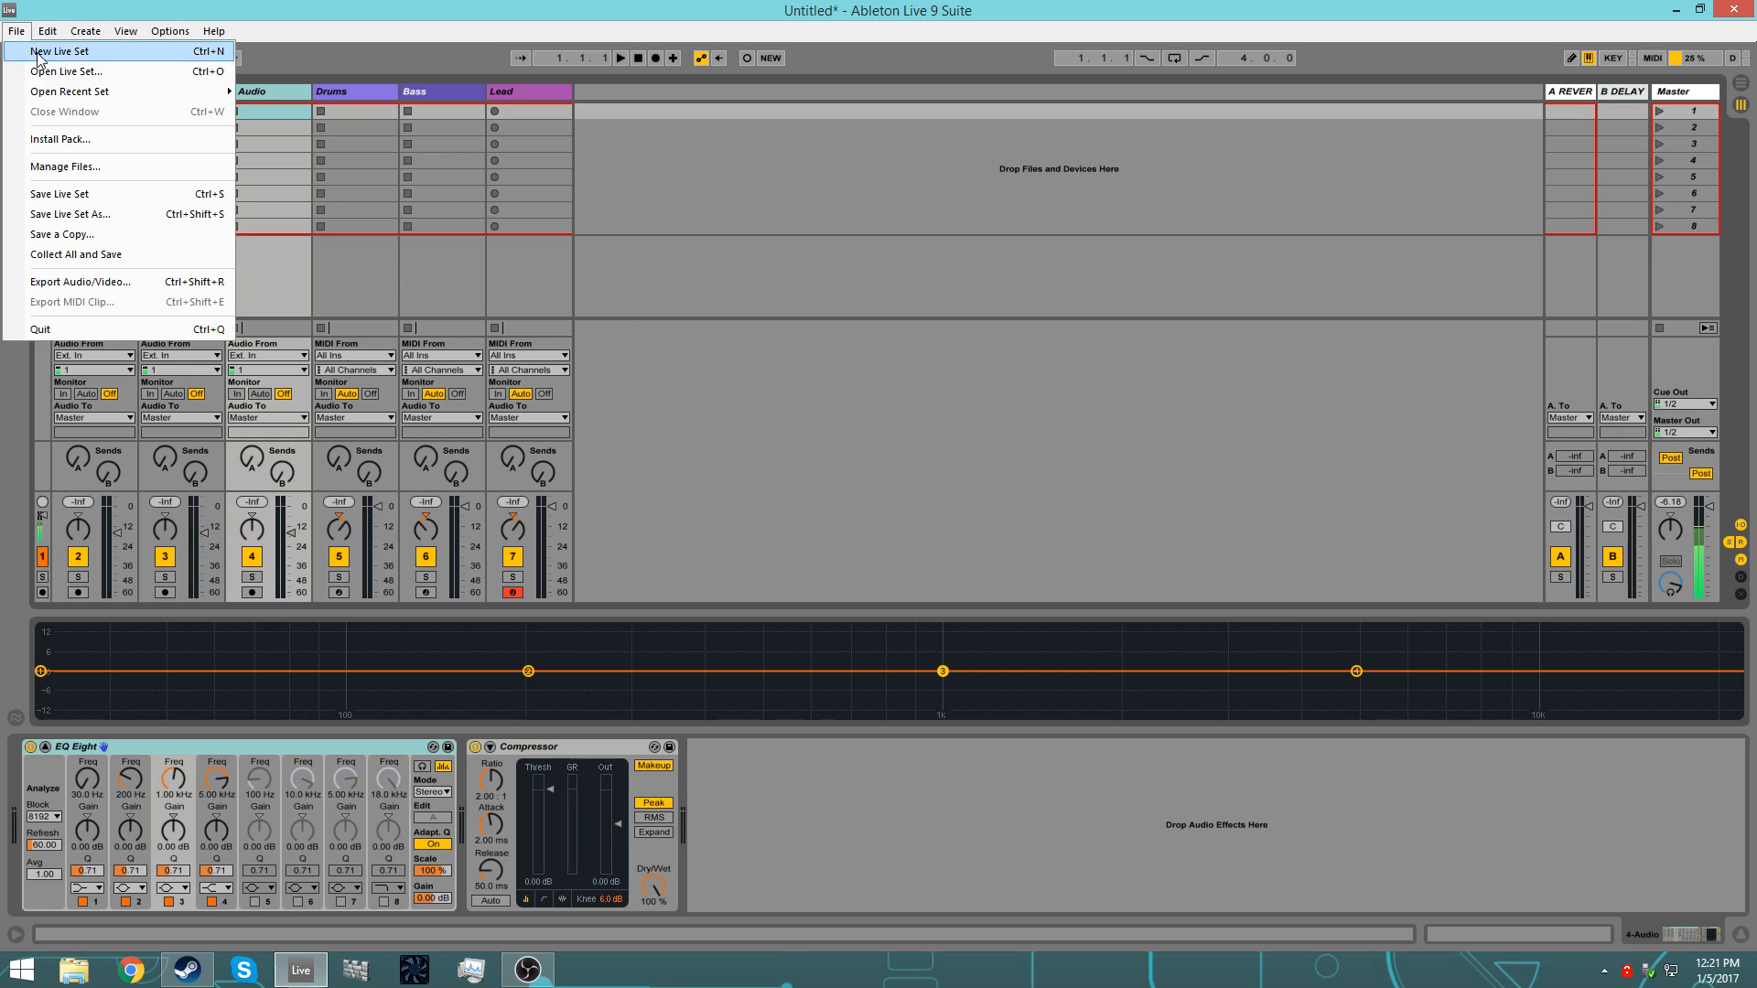
left_click(851, 287)
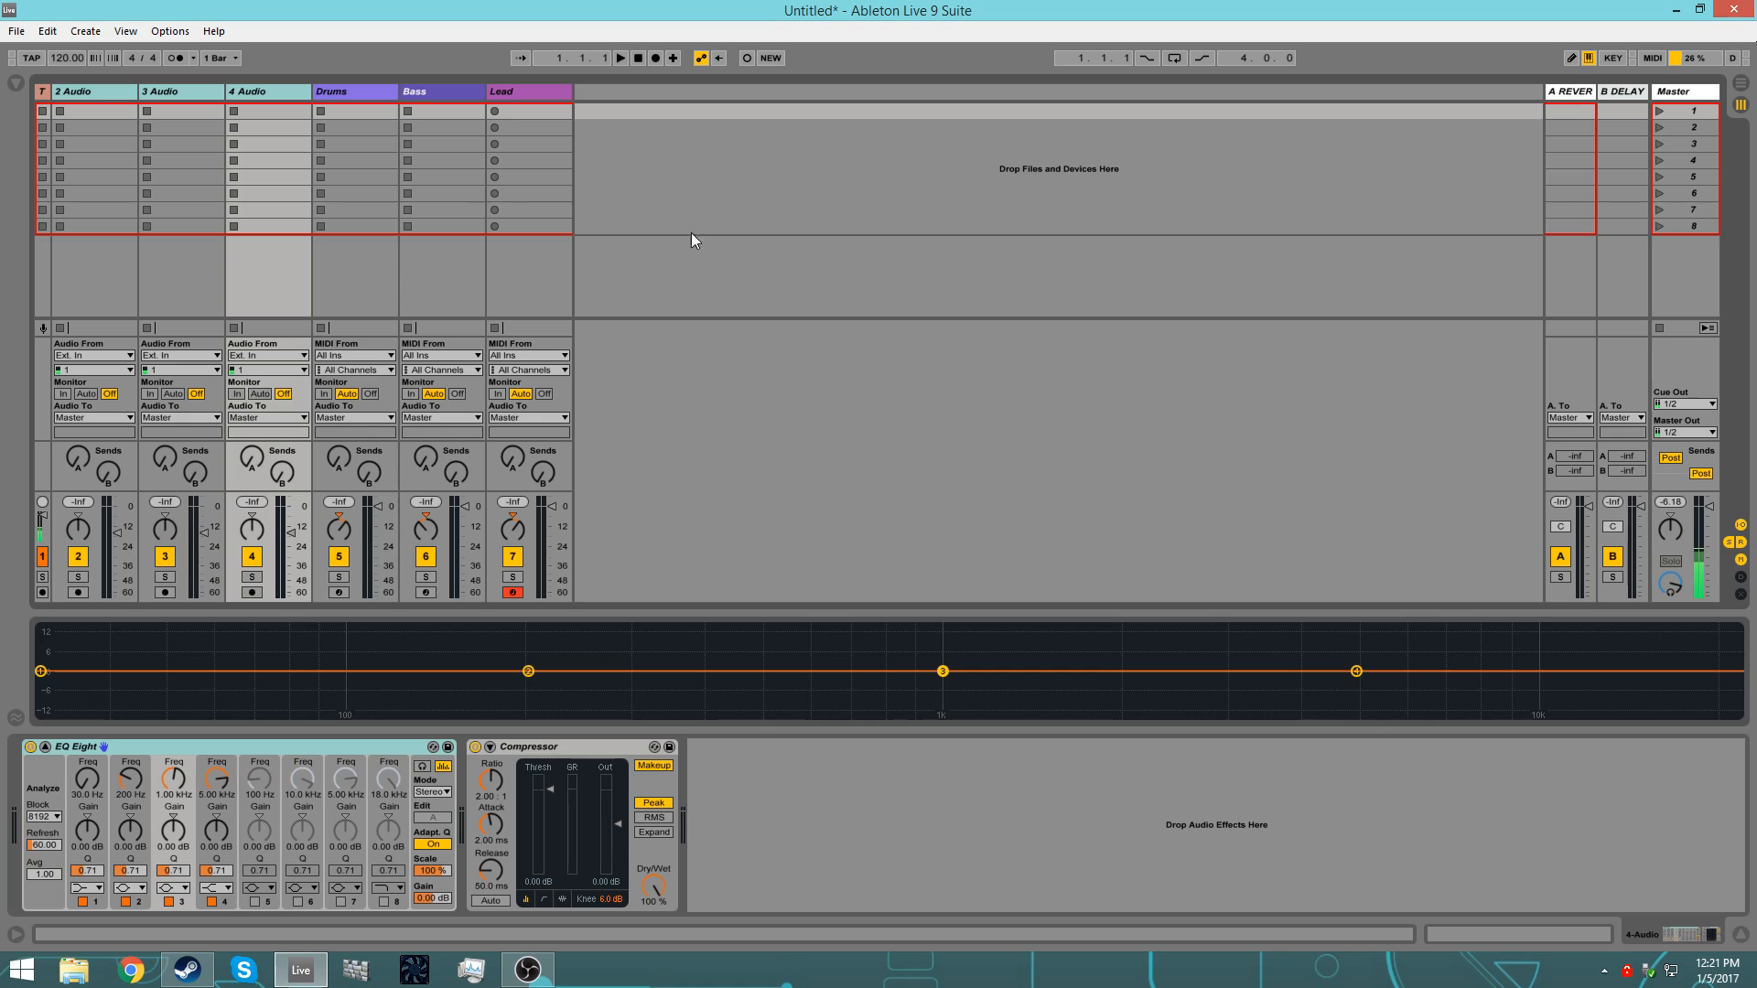
left_click(16, 31)
left_click(55, 46)
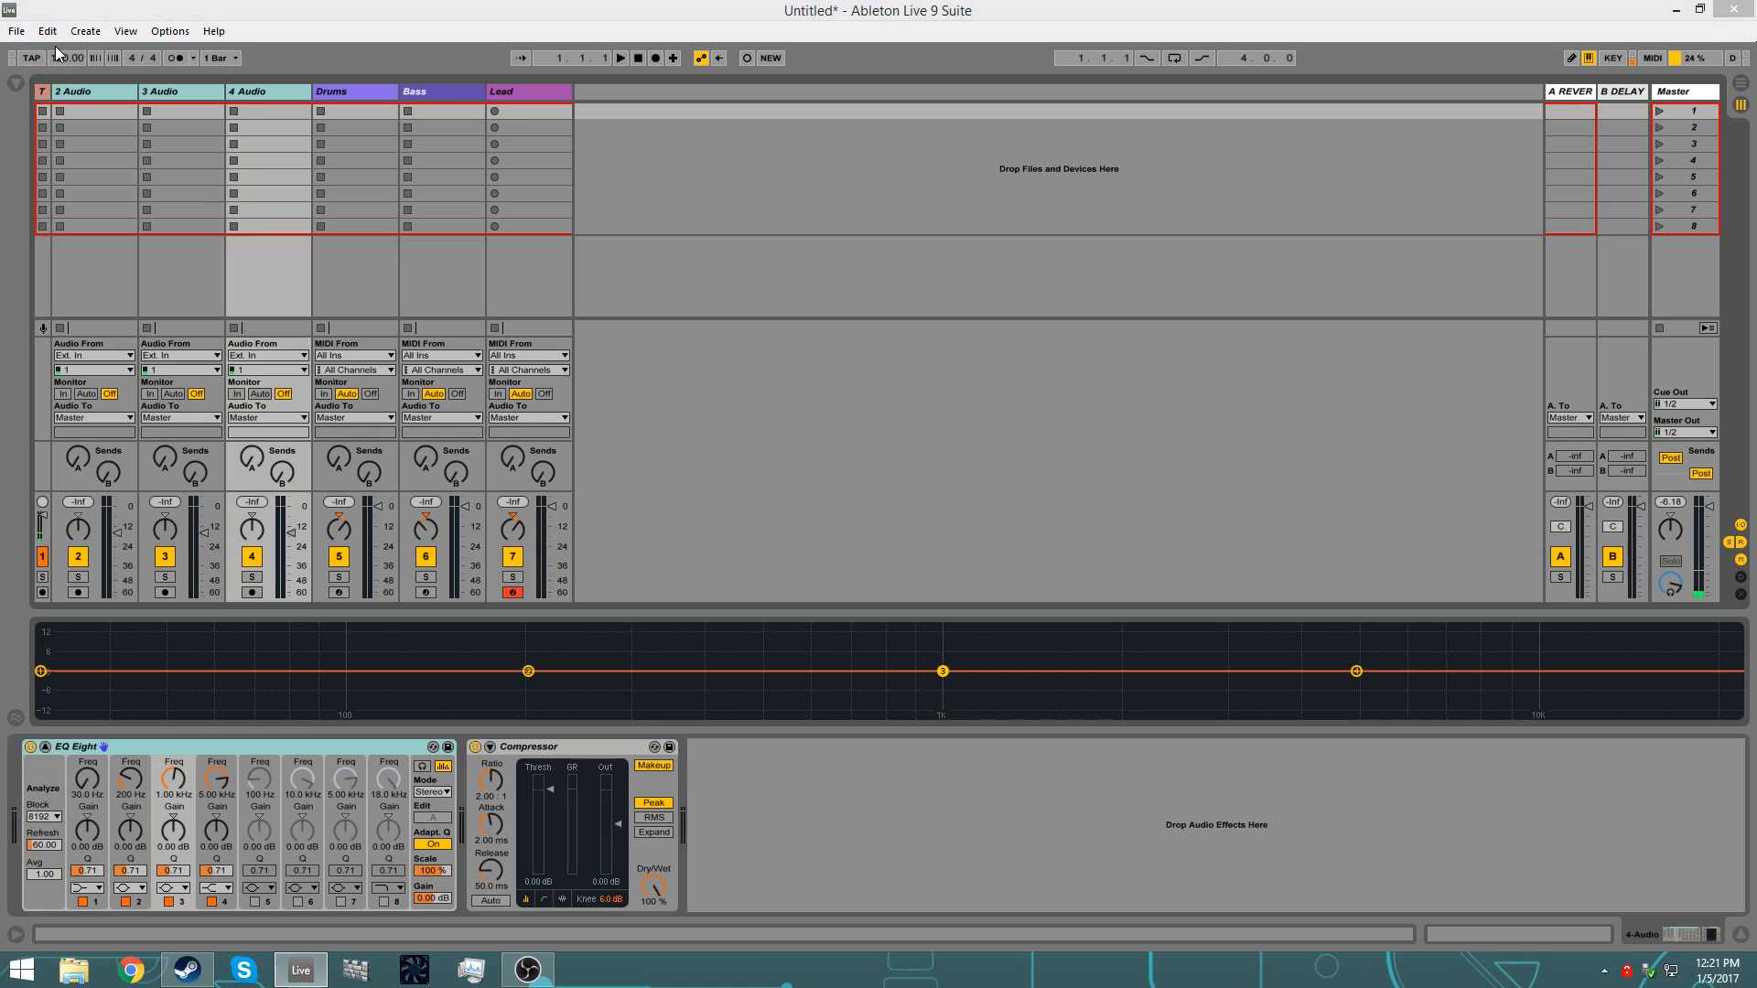
left_click(872, 533)
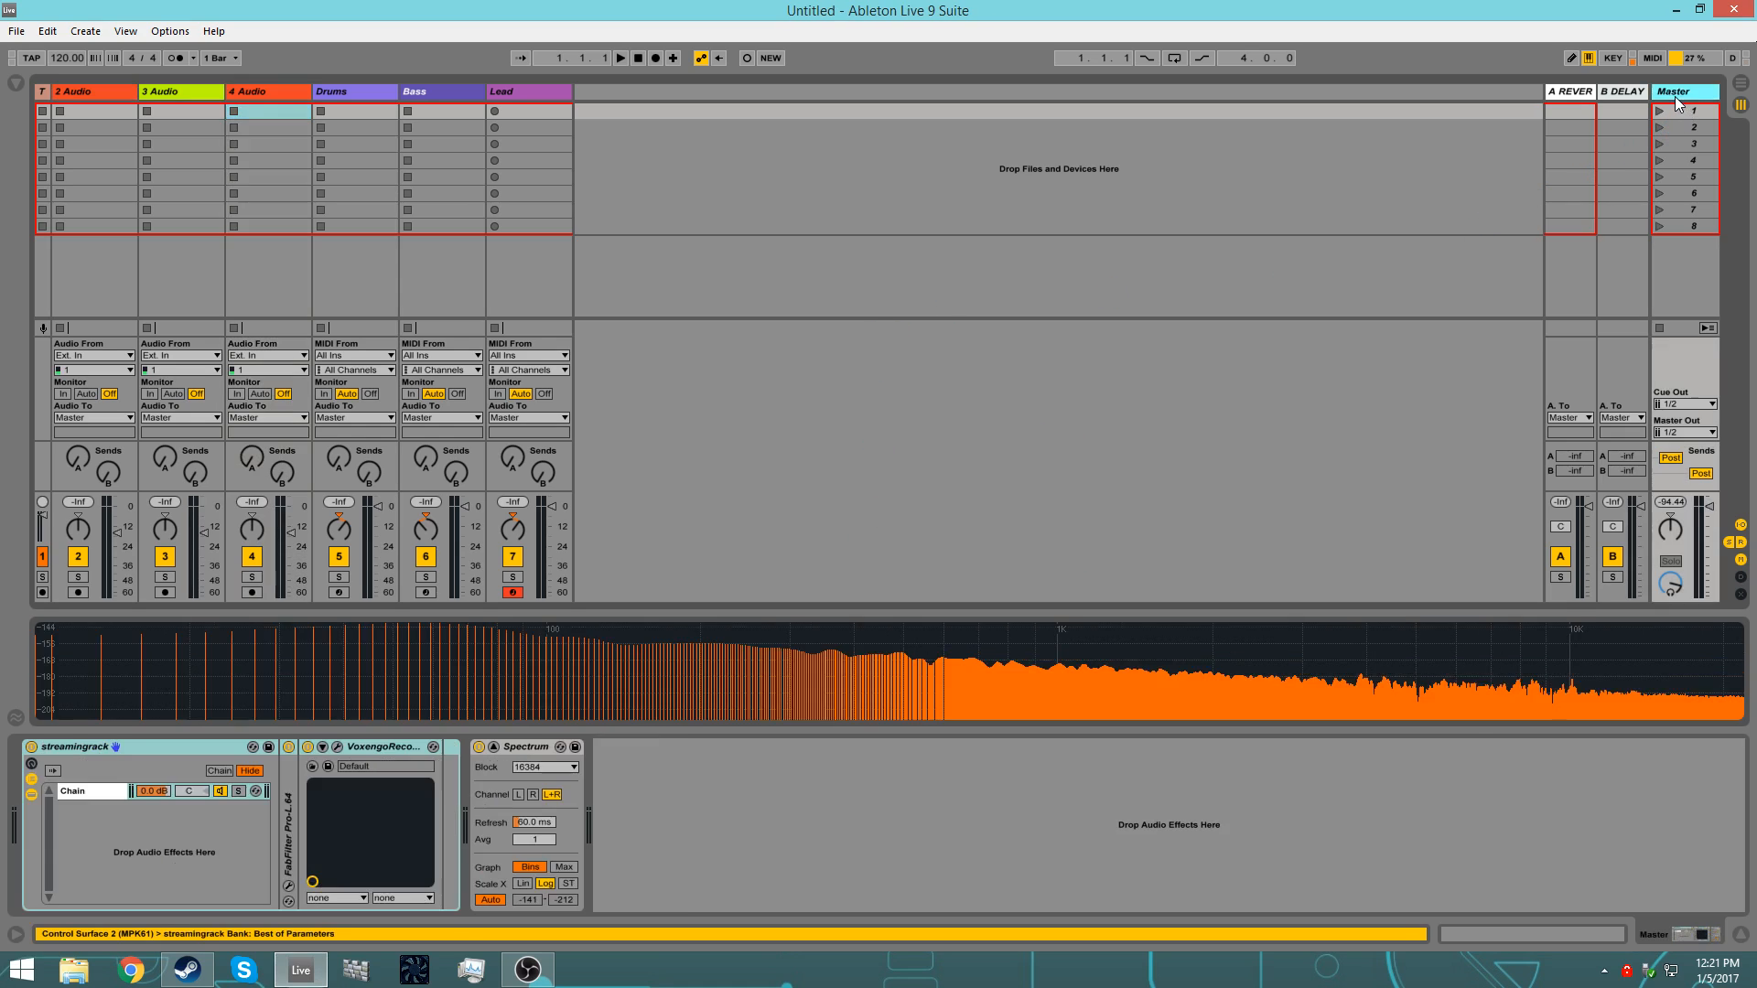
Step: Start the VoxengoRecorder plug-in on the Master track and close its window
left_click(338, 747)
left_click(398, 210)
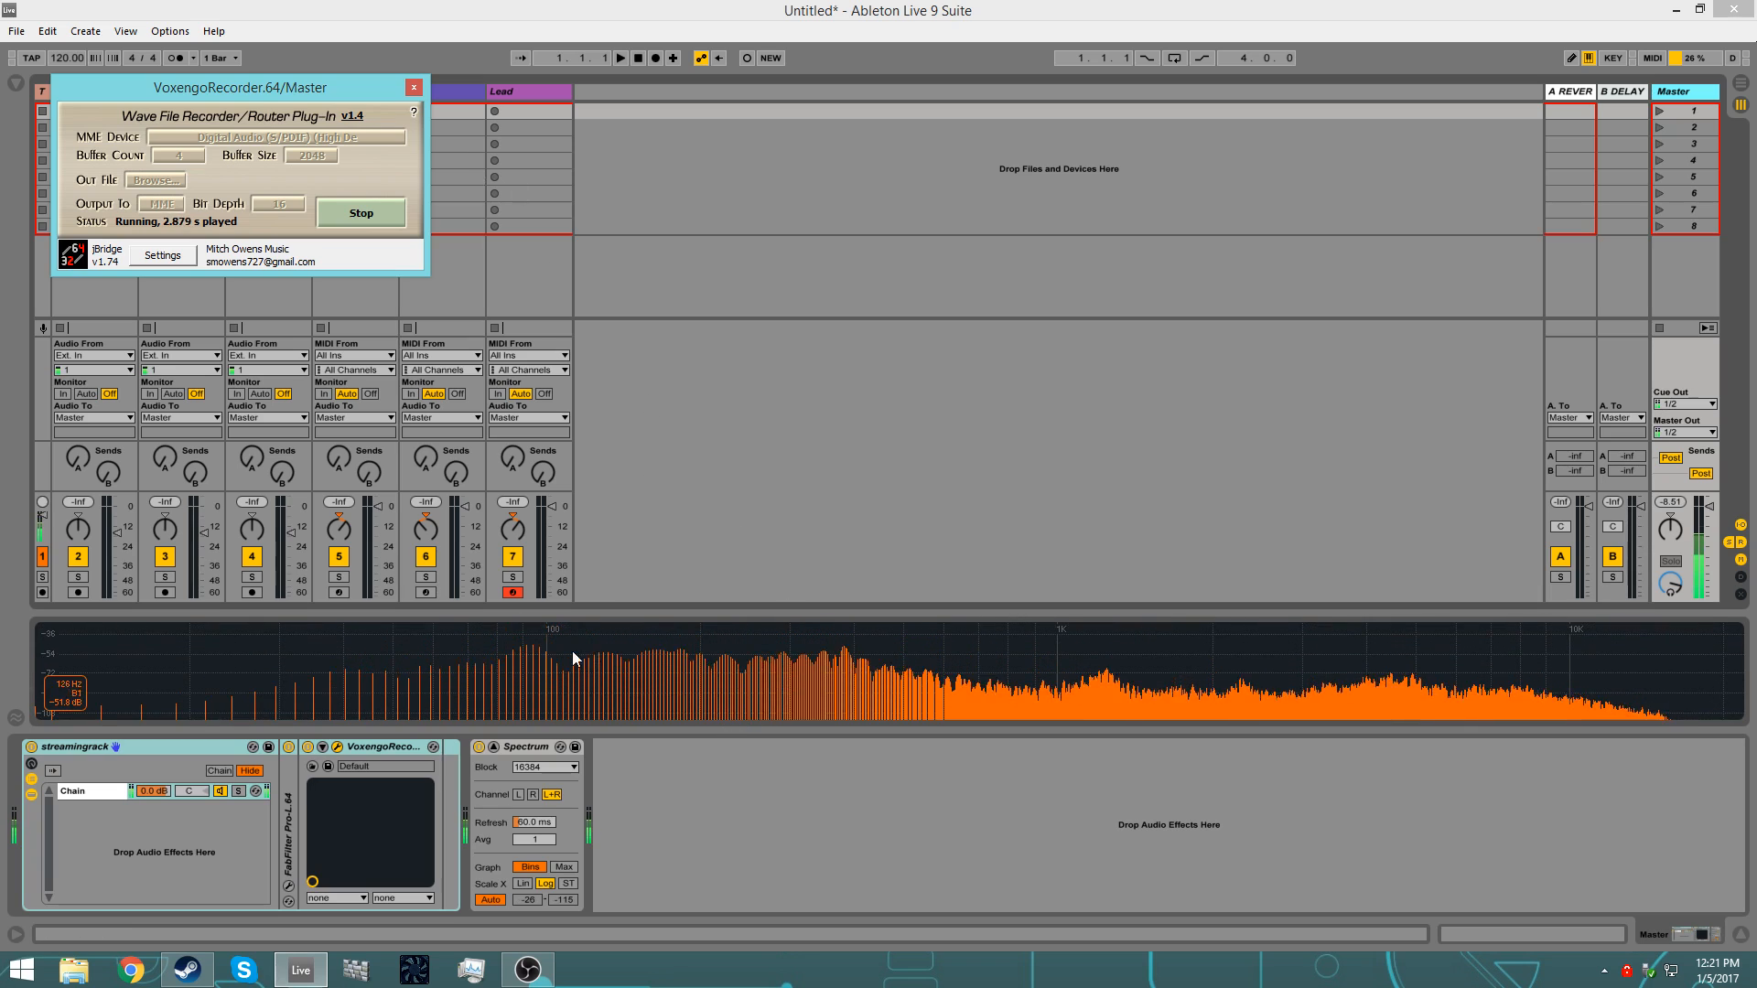
left_click(486, 225)
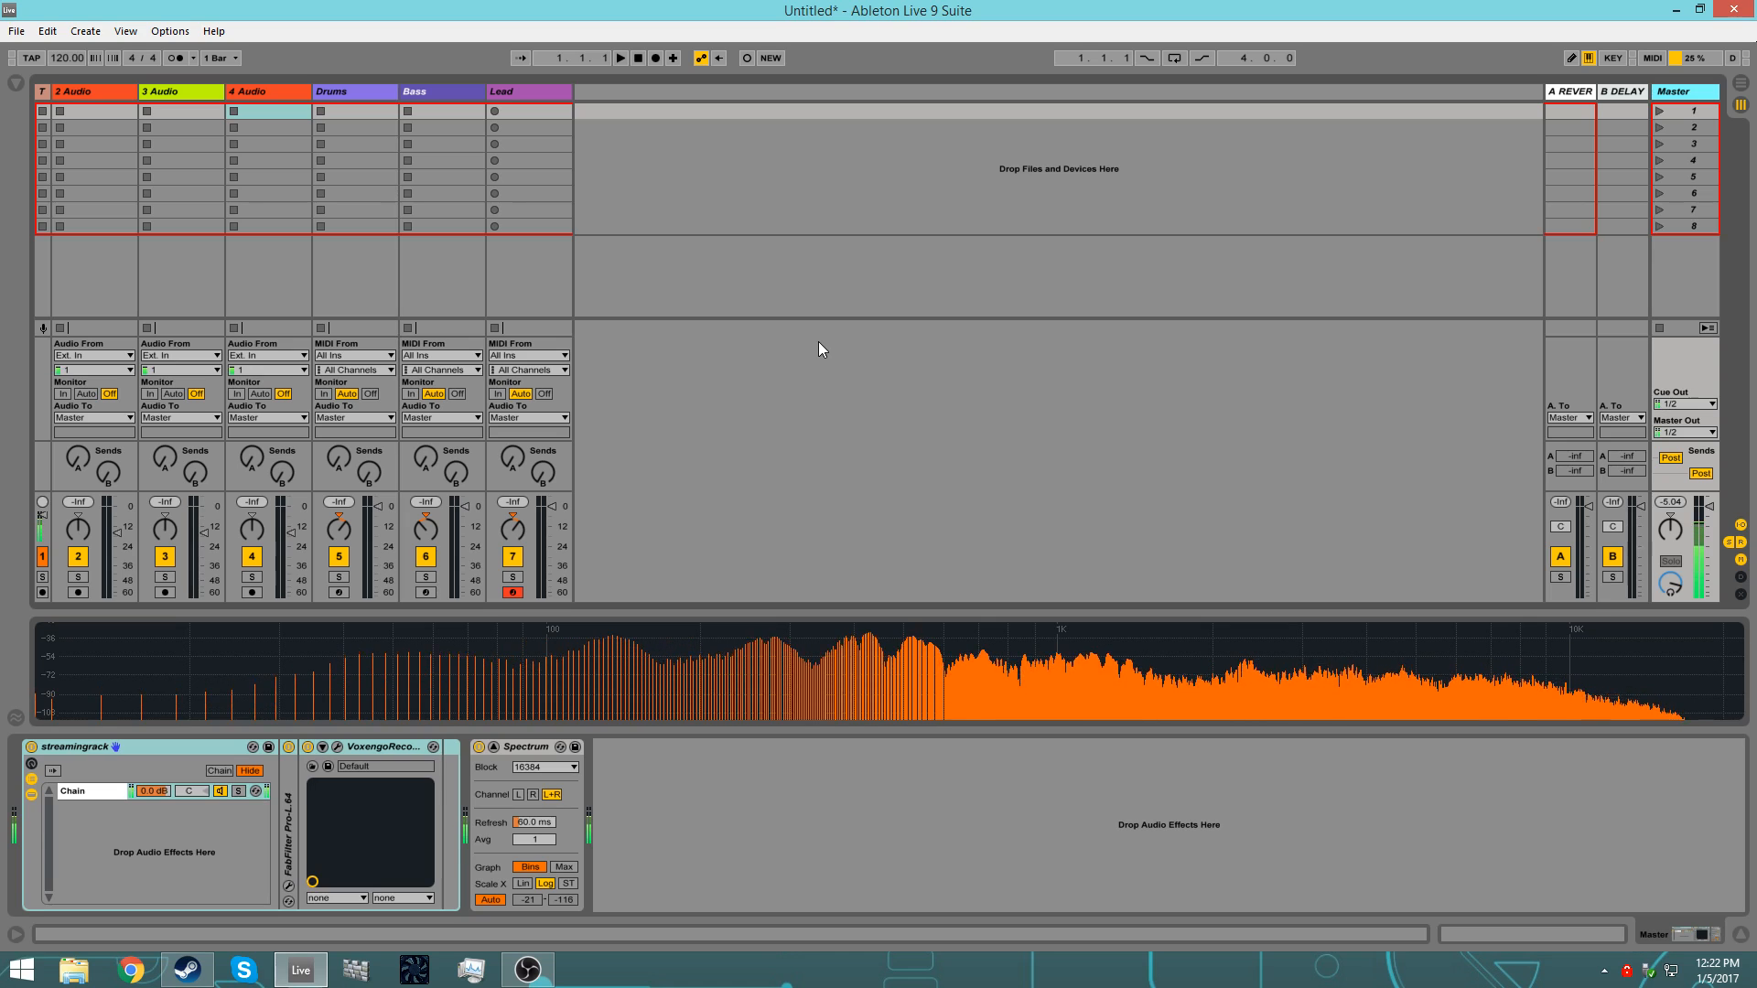
left_click(16, 30)
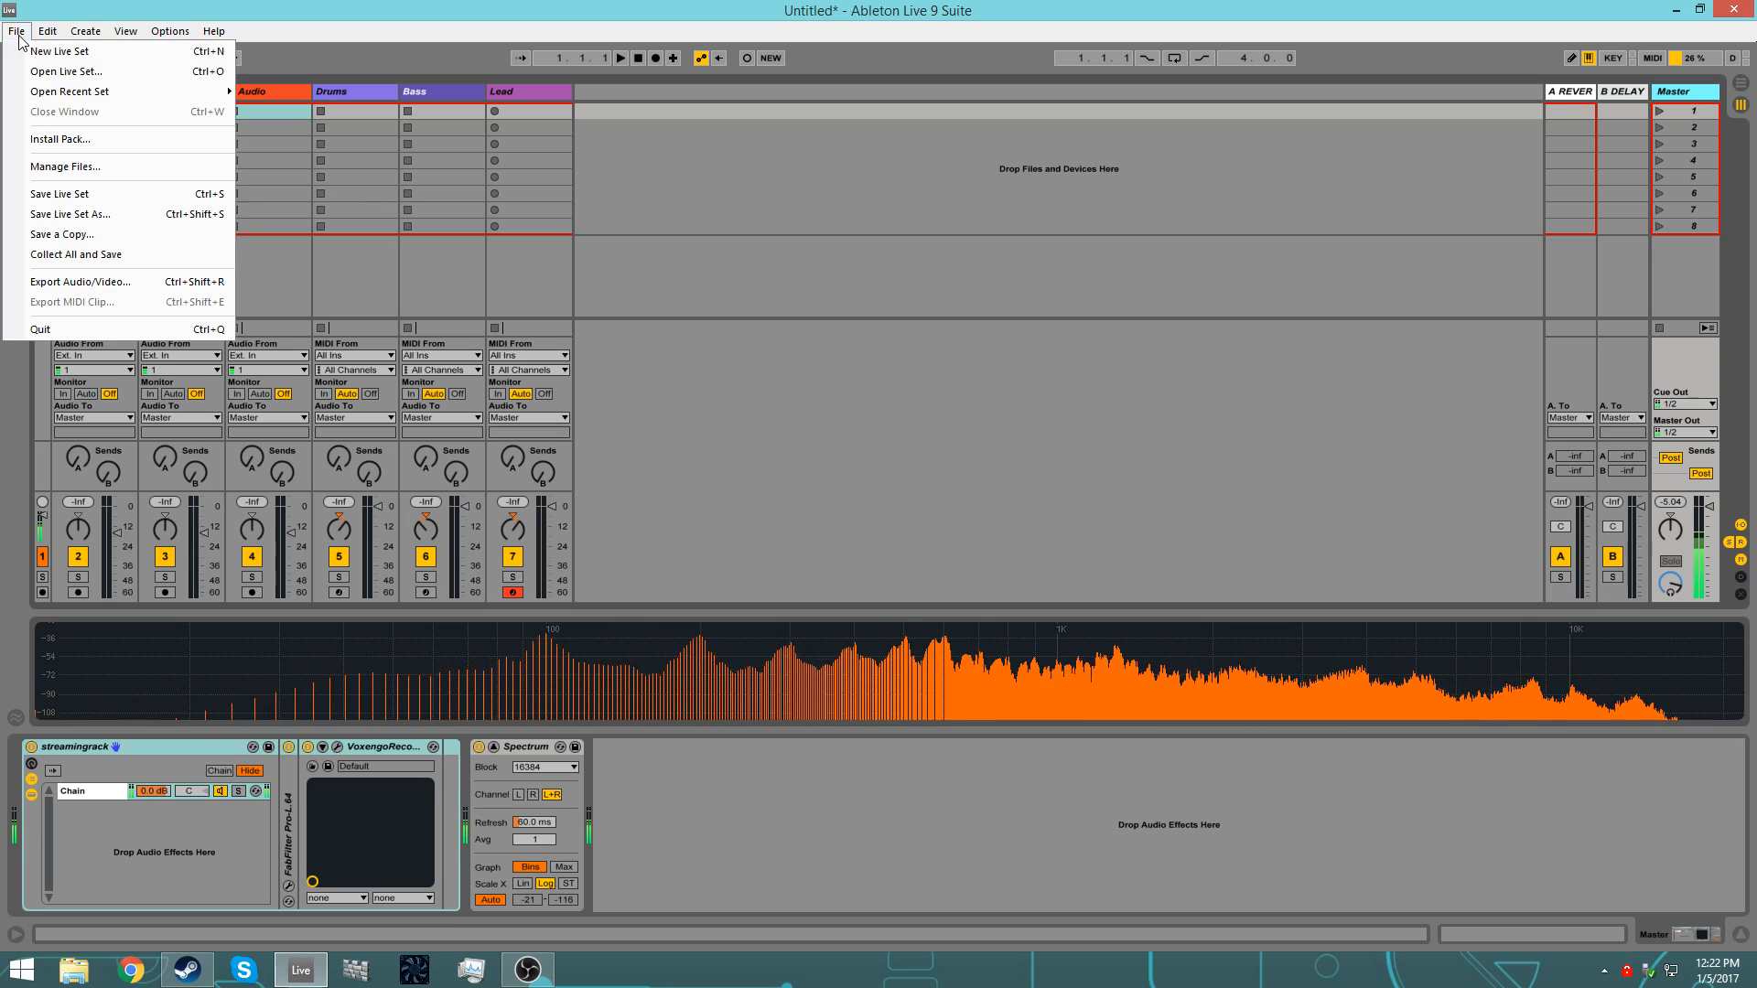